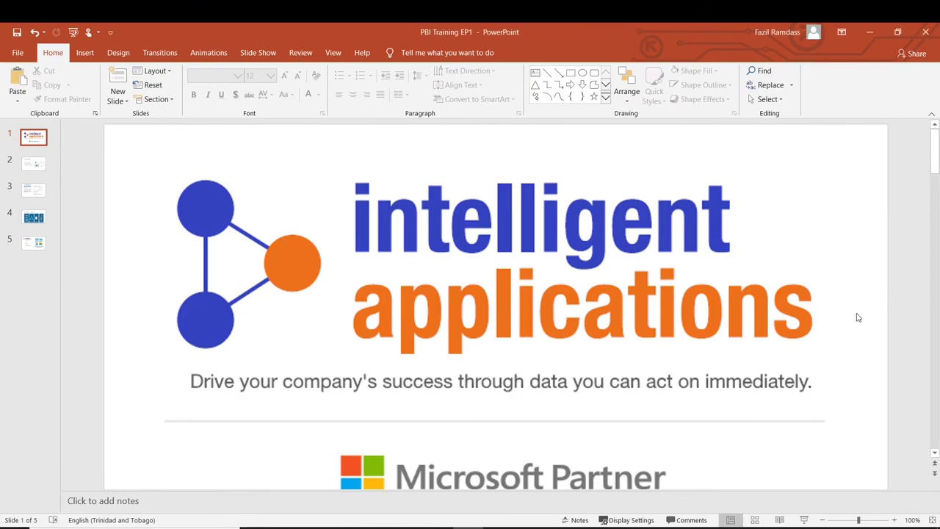
{"action": "scroll", "coordinate": [867, 315], "scroll_direction": "down", "scroll_amount": 1}
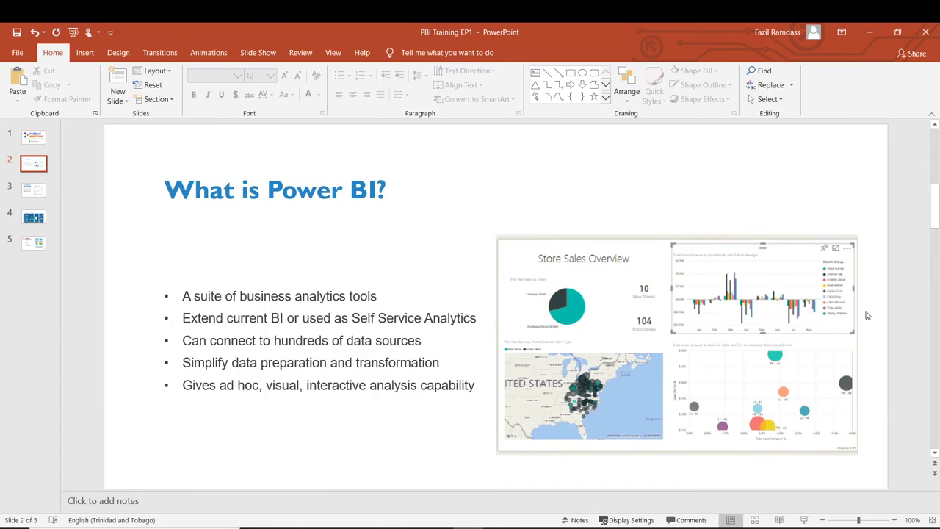
Scroll to slide 3, 'Microsoft leads the way for Analytics and Business Intelligence Platforms'.
{"action": "scroll", "coordinate": [866, 315], "scroll_direction": "down", "scroll_amount": 1}
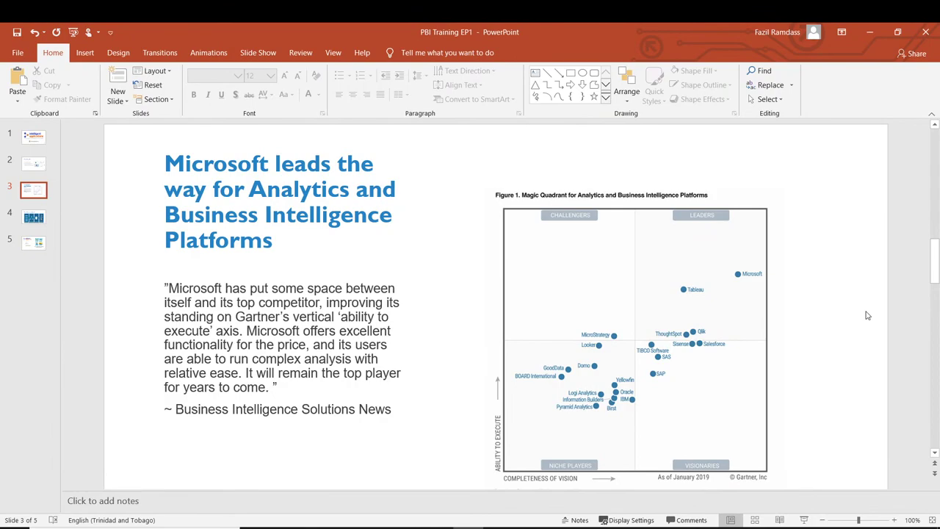
Scroll to slide 4, 'What is Business Intelligence?', with its data-source-to-reporting diagram.
{"action": "scroll", "coordinate": [866, 315], "scroll_direction": "down", "scroll_amount": 1}
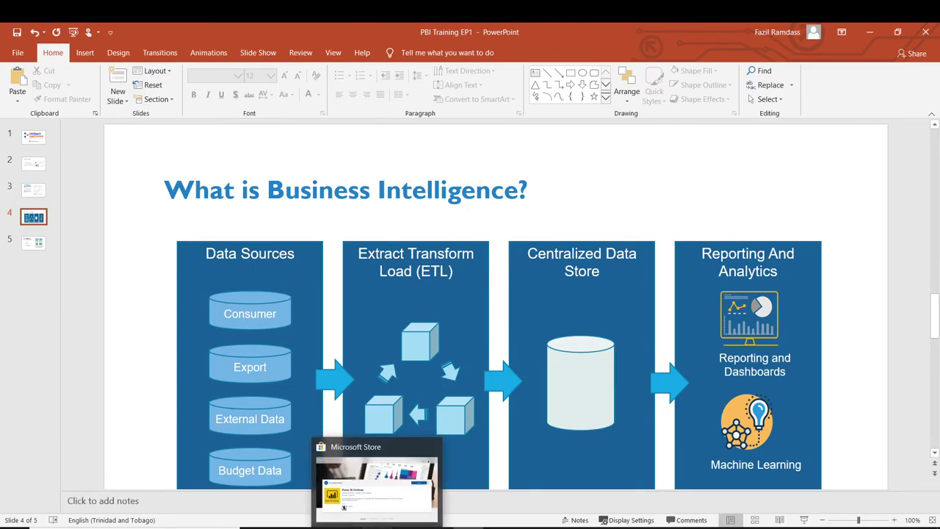
Check Power BI Desktop in Microsoft Store, then bring up its Chrome download page.
{"action": "left_click", "coordinate": [378, 527]}
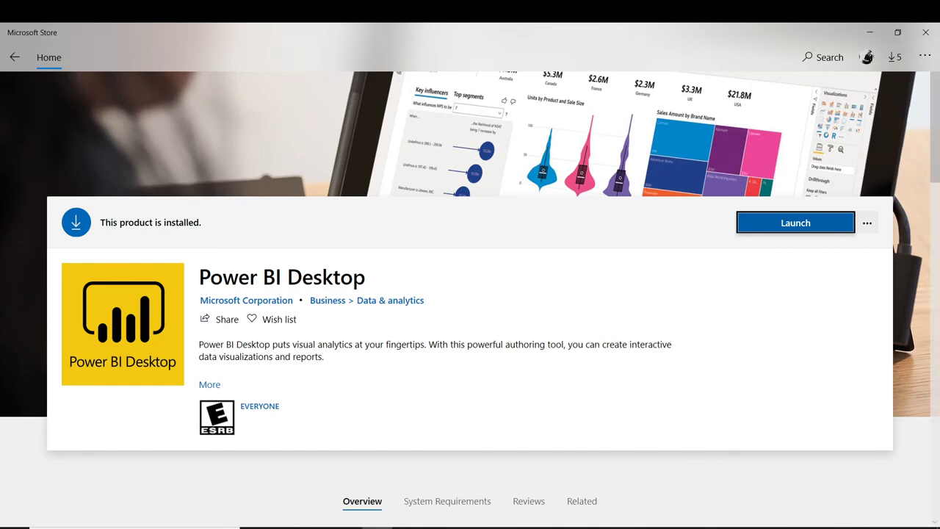
{"action": "left_click", "coordinate": [316, 527]}
{"action": "left_click", "coordinate": [279, 453]}
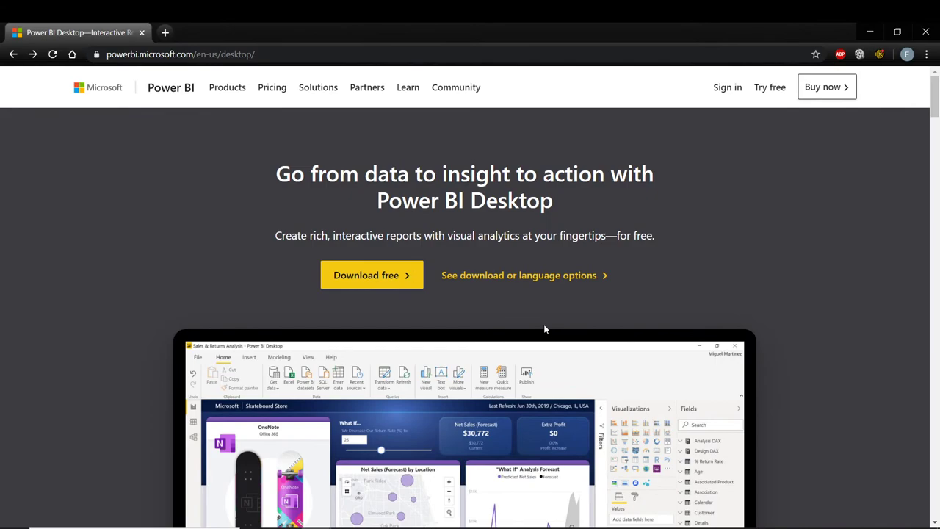
Minimize Chrome and launch Power BI Desktop from a Start menu search for 'power'.
{"action": "left_click", "coordinate": [871, 33]}
{"action": "key", "text": "super"}
{"action": "type", "text": "power"}
{"action": "left_click", "coordinate": [125, 278]}
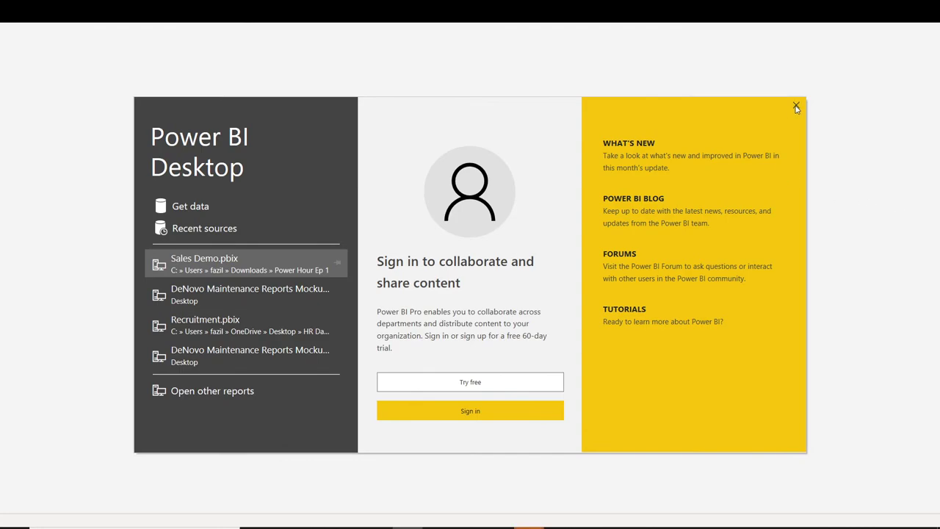
Close the Power BI start screen to reach the blank Untitled report's Page 1.
{"action": "left_click", "coordinate": [796, 108]}
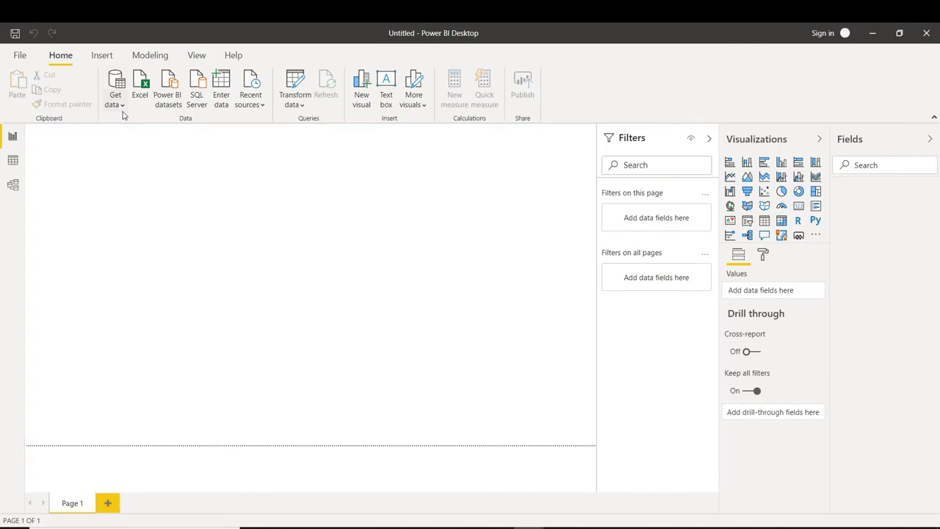
{"action": "left_click", "coordinate": [118, 103]}
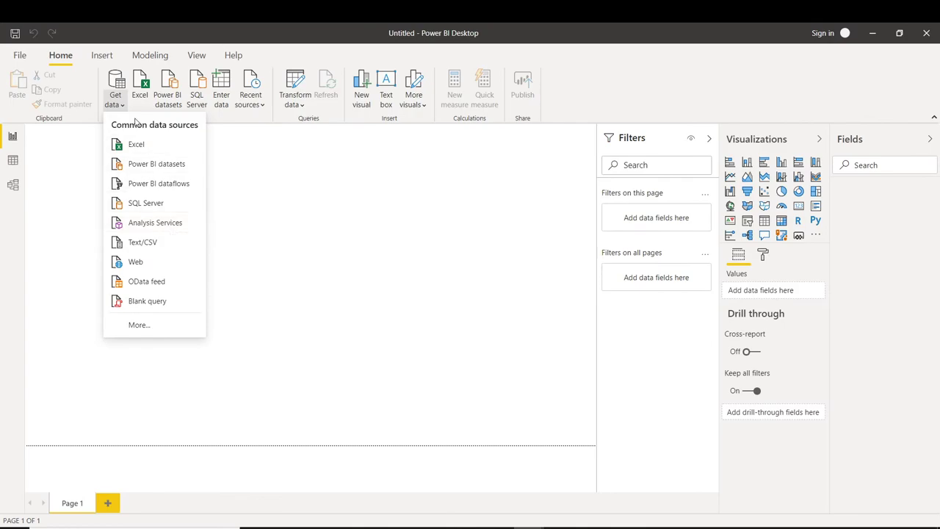
{"action": "left_click", "coordinate": [264, 164]}
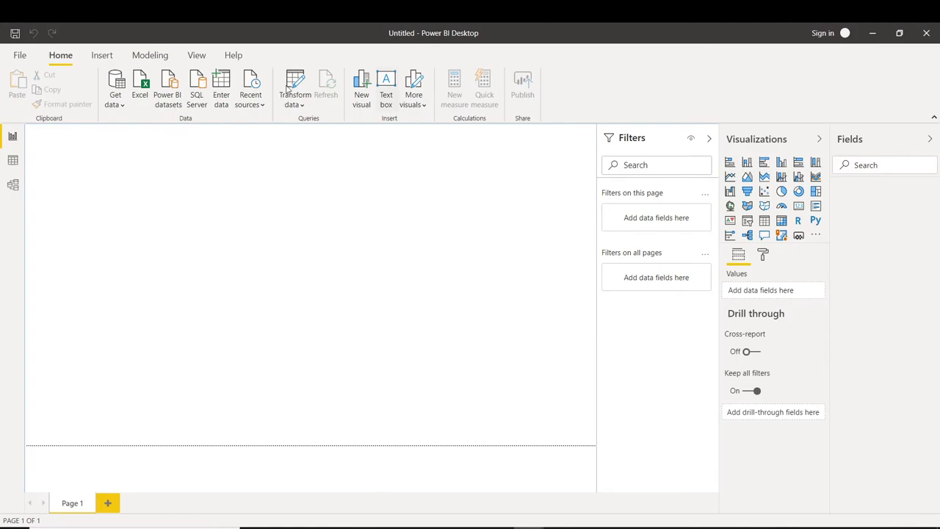
Browse the Insert, Modeling and View ribbon tabs, ending on the theme and layout options.
{"action": "left_click", "coordinate": [102, 57]}
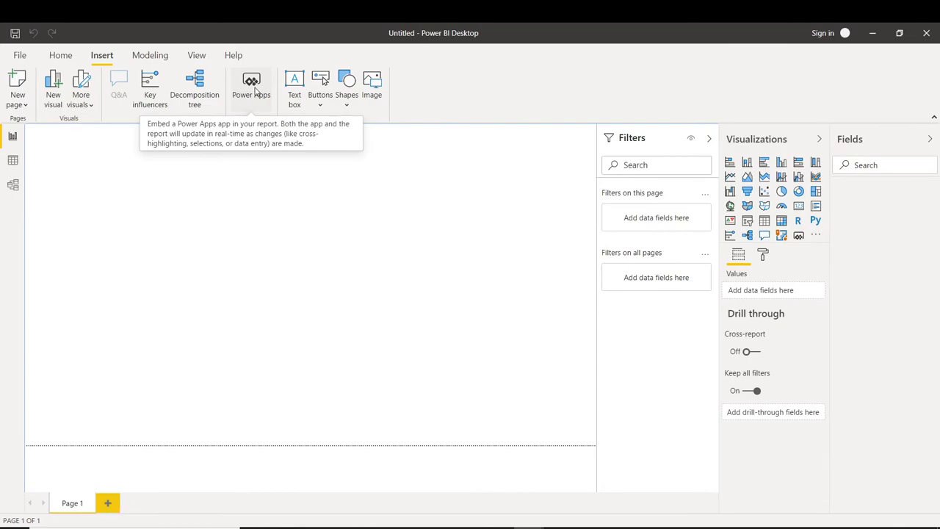
{"action": "left_click", "coordinate": [152, 56]}
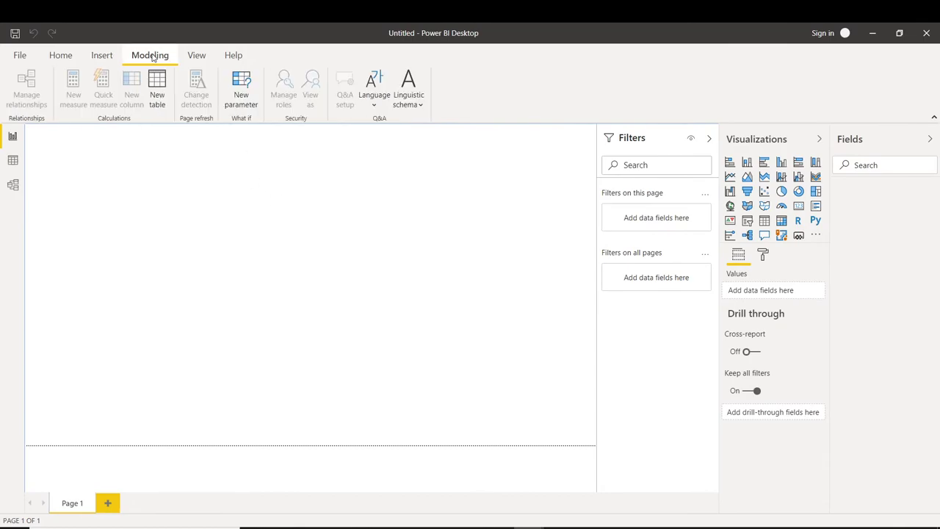
{"action": "left_click", "coordinate": [196, 57]}
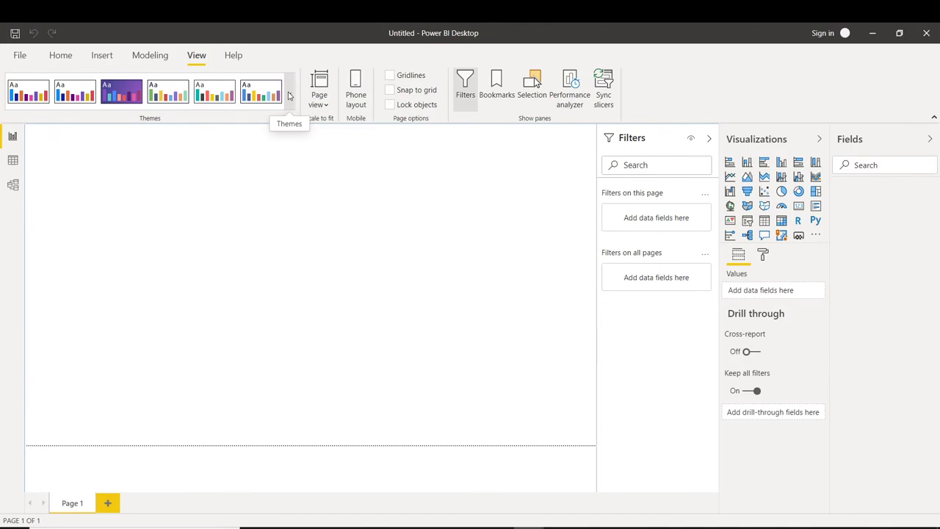
Return to Home, then look at the empty Data view and Model view.
{"action": "left_click", "coordinate": [55, 57]}
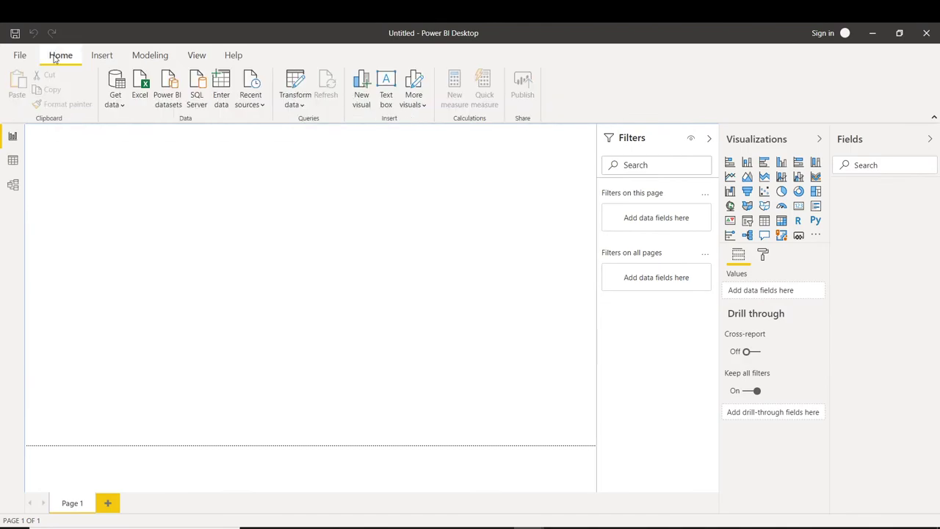
{"action": "left_click", "coordinate": [13, 161]}
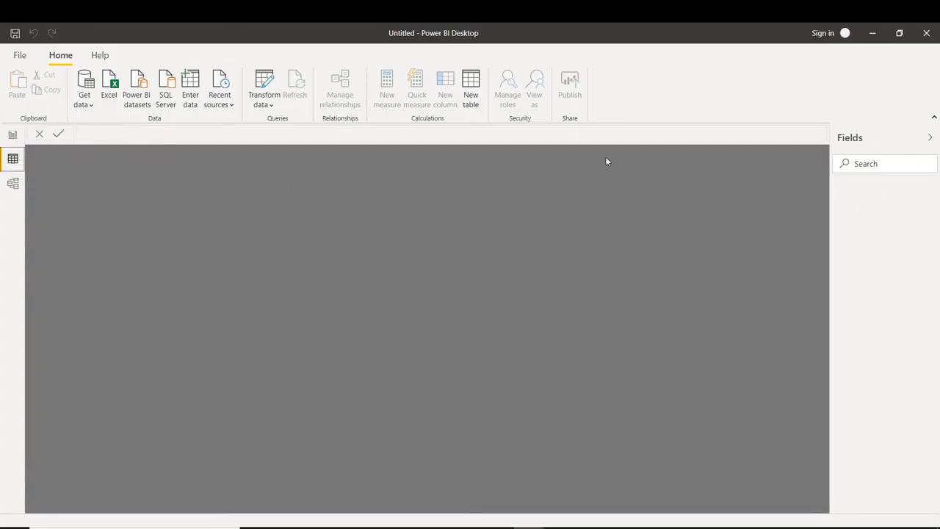
{"action": "left_click", "coordinate": [13, 182]}
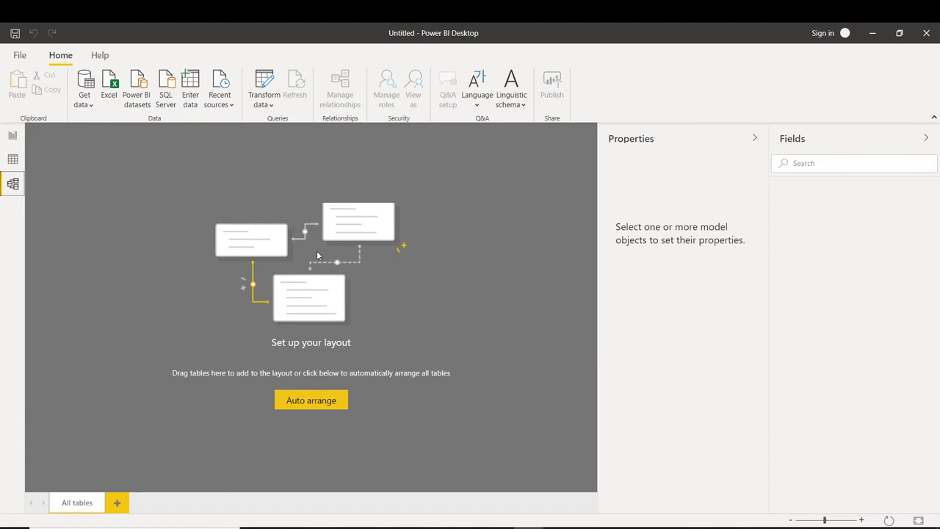
Go back to Report view, try Get more visuals, and dismiss the Sign in dialog.
{"action": "left_click", "coordinate": [13, 138]}
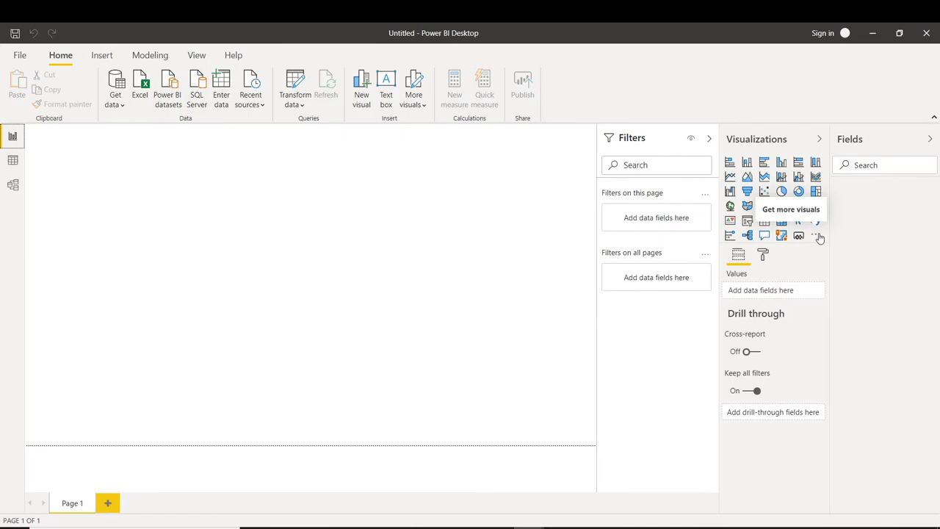
{"action": "left_click", "coordinate": [817, 236]}
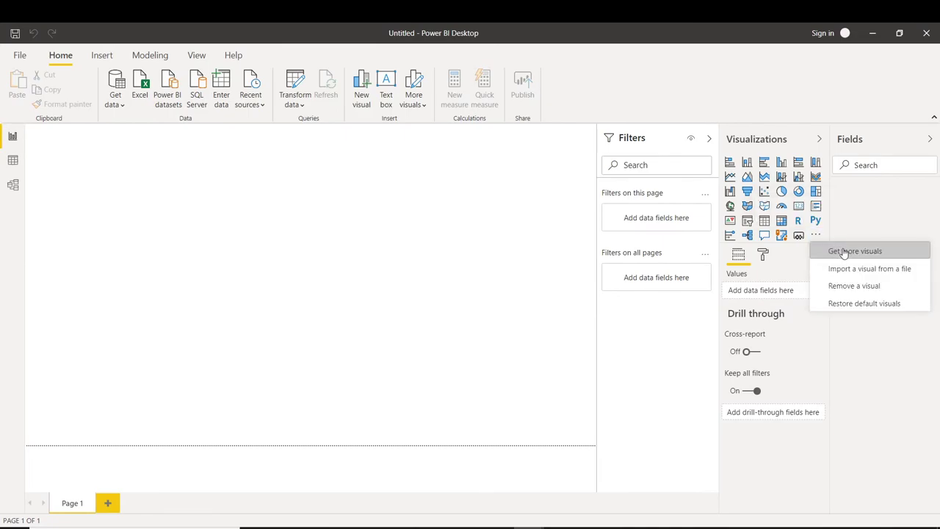
{"action": "left_click", "coordinate": [844, 252]}
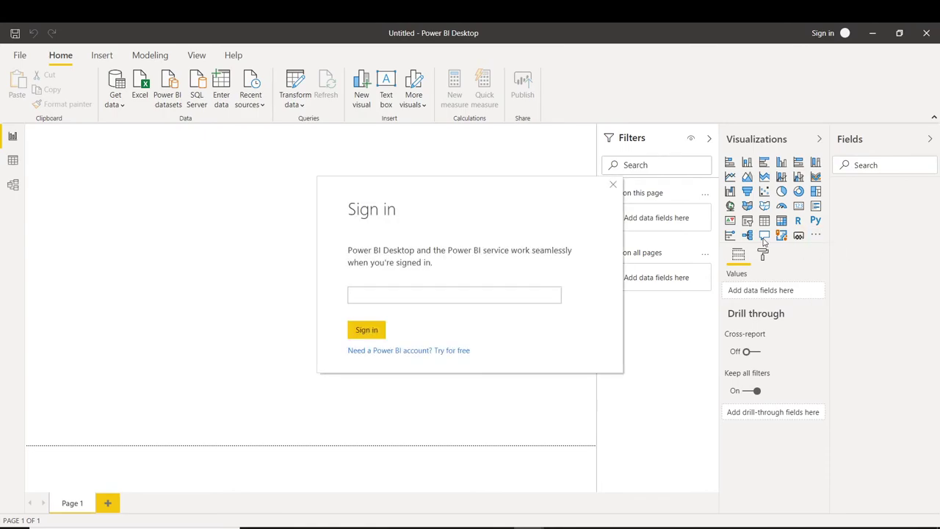
{"action": "left_click", "coordinate": [613, 185]}
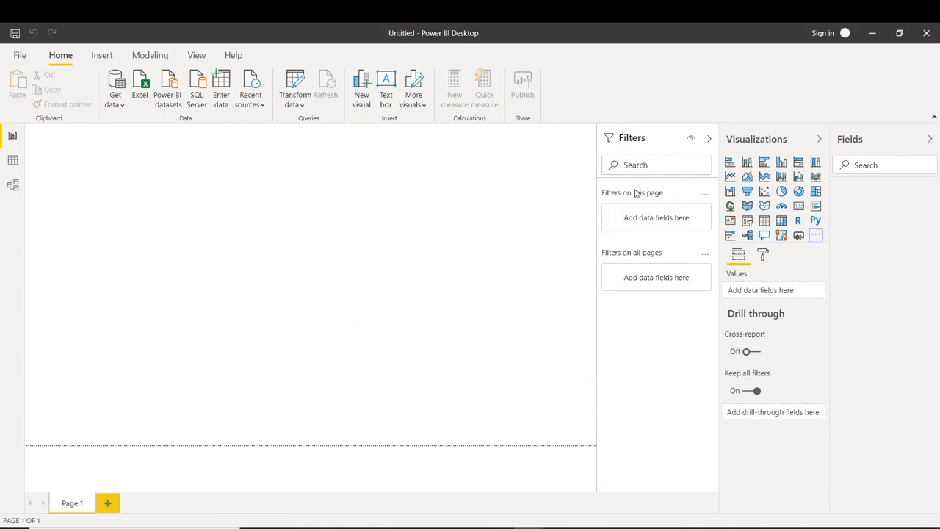
{"action": "left_click", "coordinate": [816, 237]}
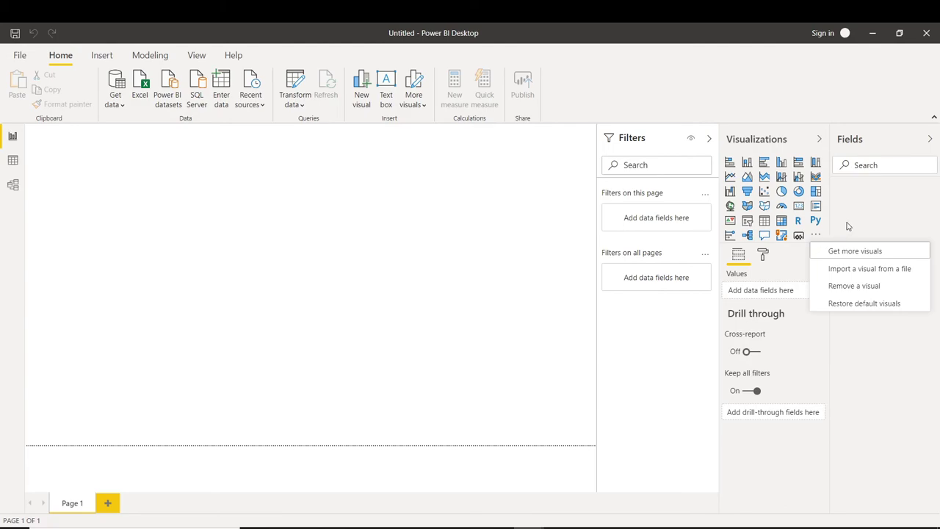
{"action": "left_click", "coordinate": [849, 226]}
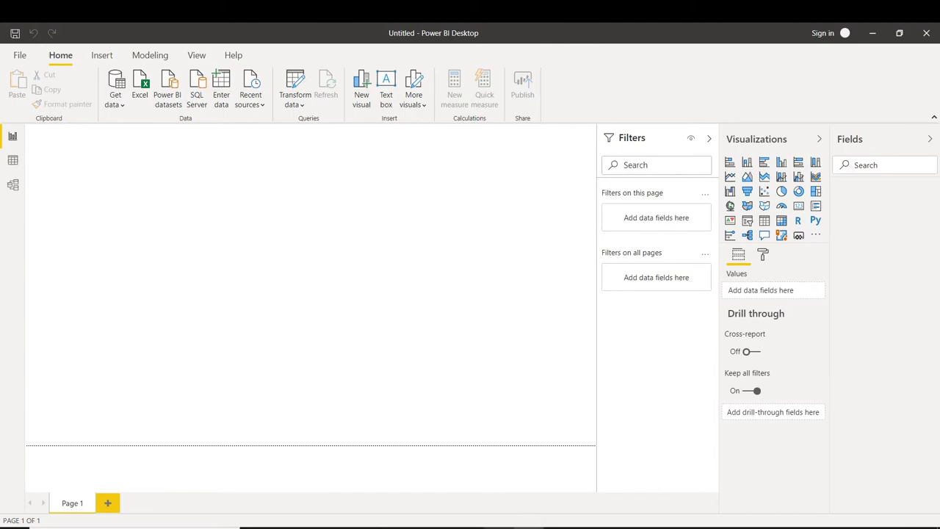
{"action": "left_click", "coordinate": [507, 516]}
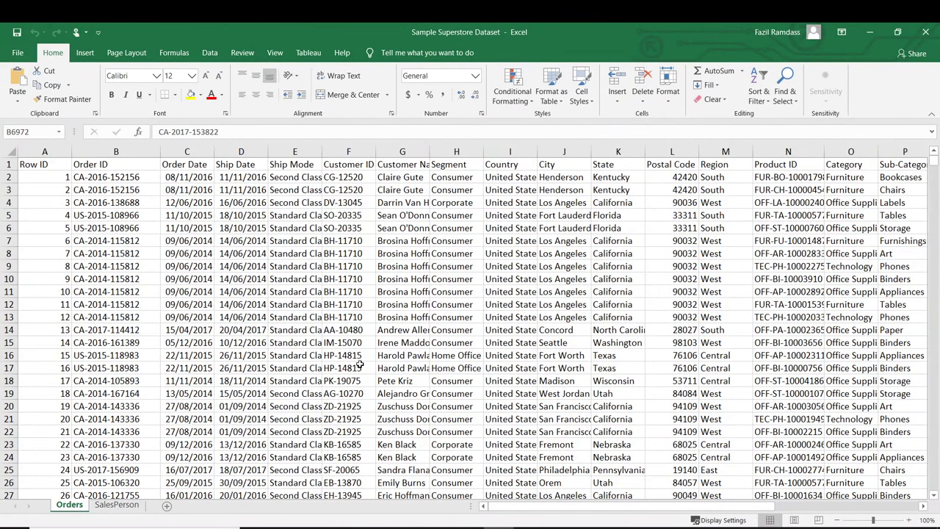
{"action": "mouse_move", "coordinate": [611, 512]}
{"action": "left_mouse_down"}
{"action": "mouse_move", "coordinate": [764, 503]}
{"action": "mouse_move", "coordinate": [617, 505]}
{"action": "left_mouse_up"}
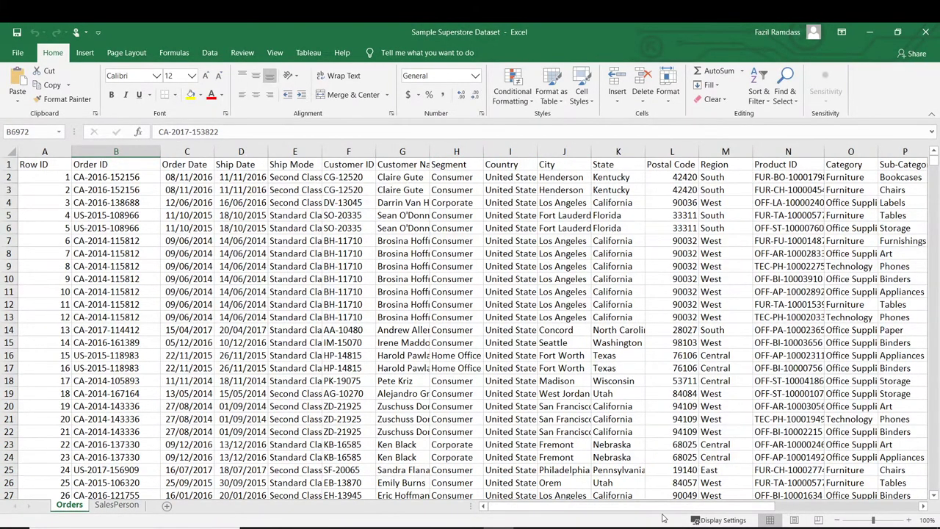
{"action": "left_click_drag", "start_coordinate": [663, 512], "coordinate": [788, 525]}
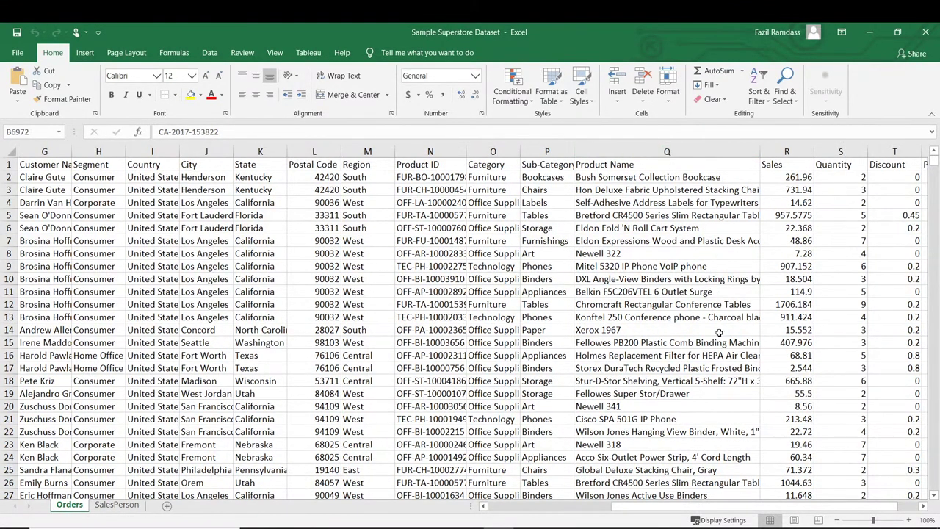
{"action": "scroll", "coordinate": [742, 507], "scroll_direction": "right", "scroll_amount": 1}
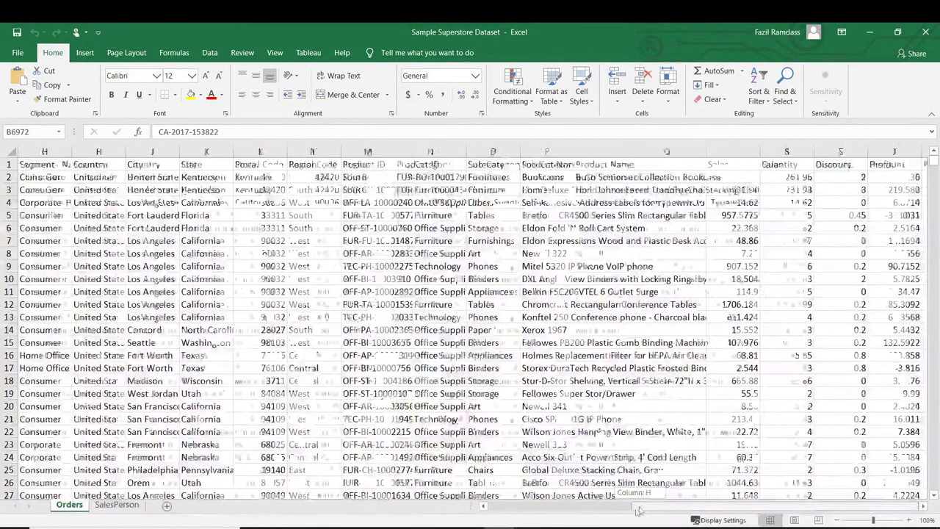
{"action": "left_click_drag", "start_coordinate": [636, 512], "coordinate": [493, 511]}
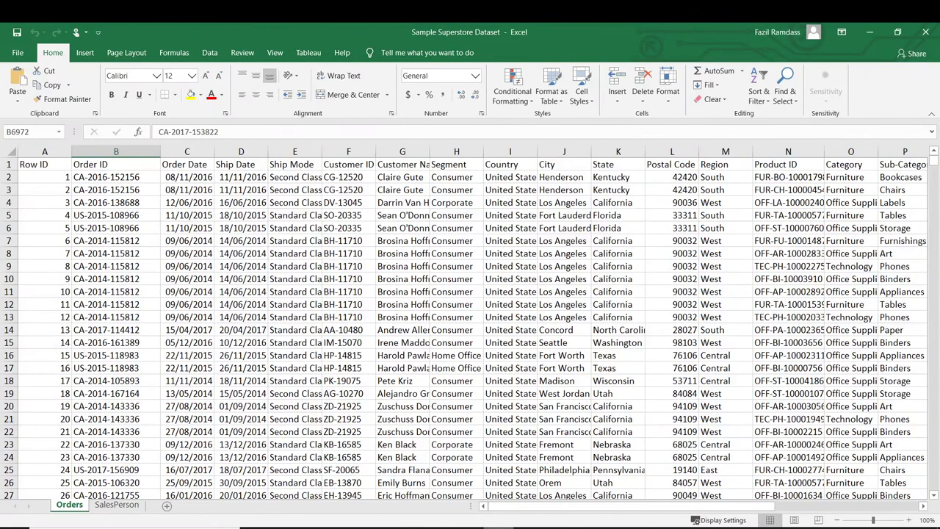
Load the Sample Superstore Dataset Excel workbook through Get data > Excel.
{"action": "mouse_move", "coordinate": [527, 528]}
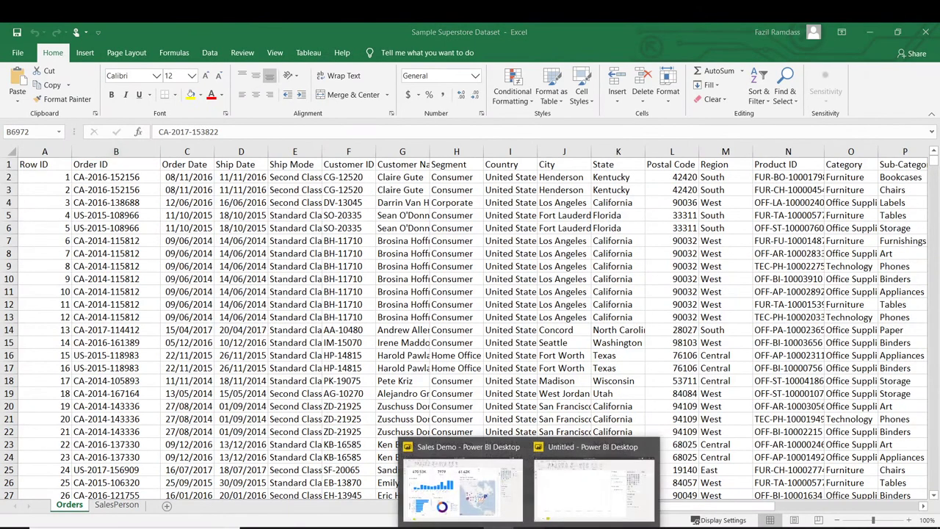
{"action": "left_click", "coordinate": [577, 447]}
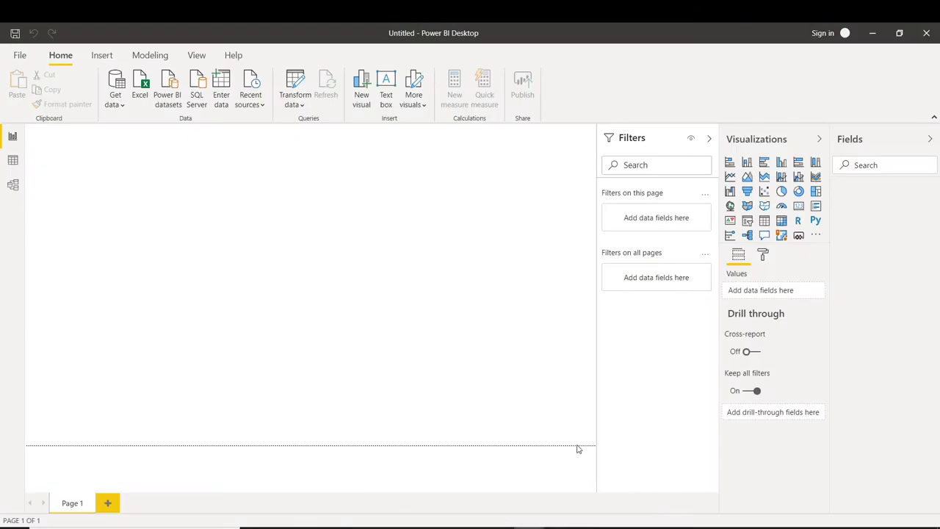
{"action": "left_click", "coordinate": [123, 108]}
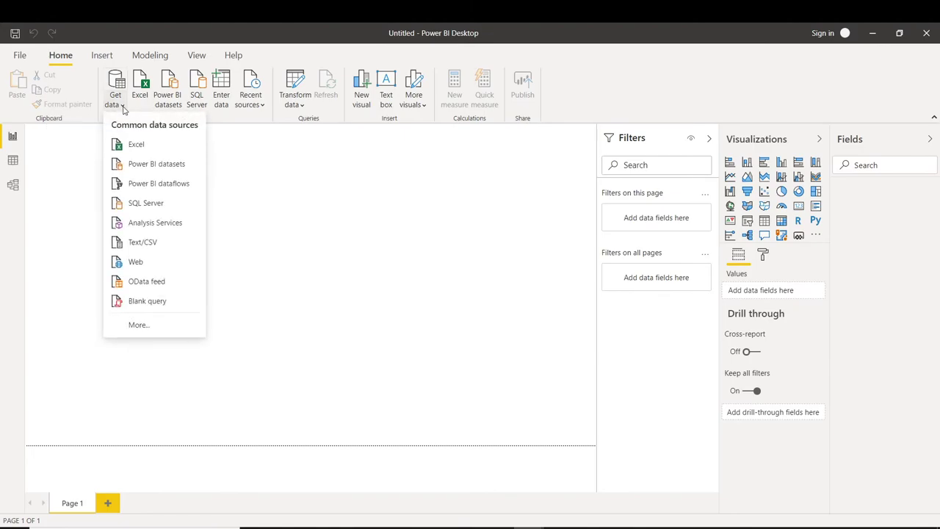
{"action": "left_click", "coordinate": [137, 146]}
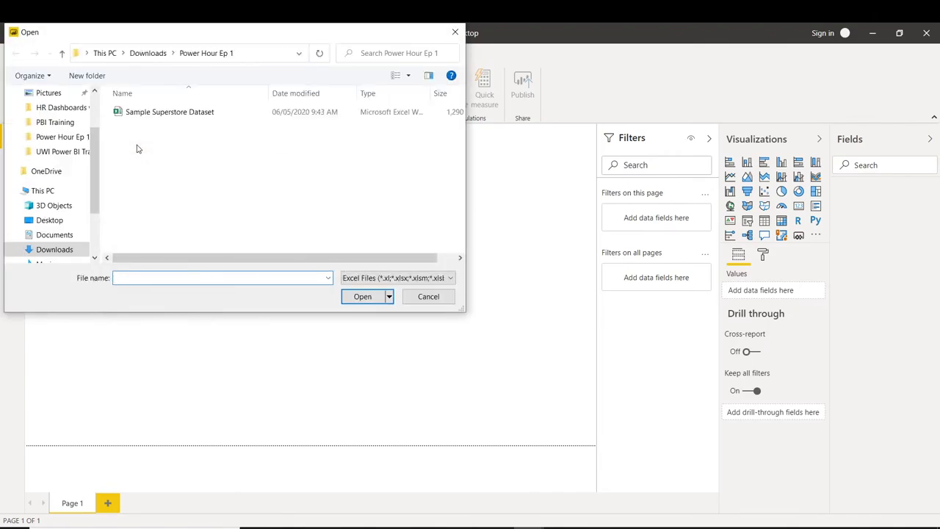
{"action": "left_click", "coordinate": [166, 114]}
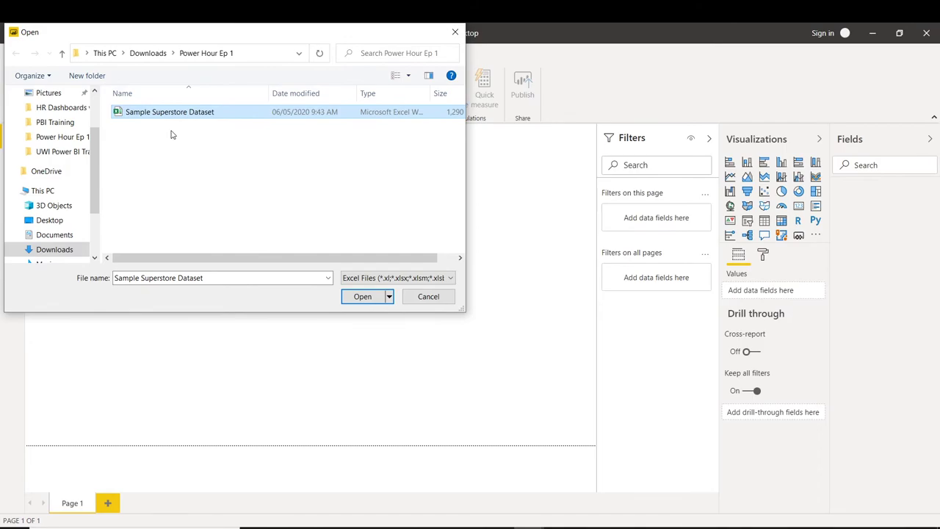
{"action": "left_click", "coordinate": [358, 296]}
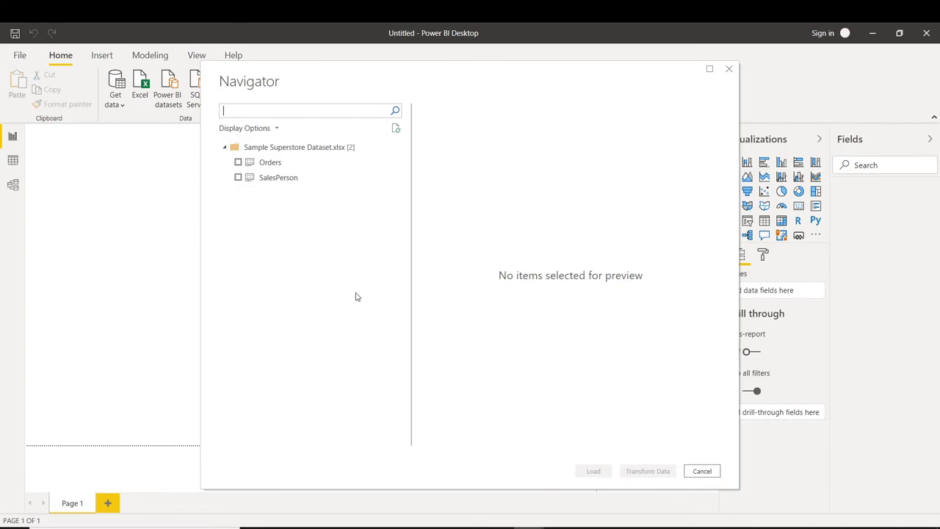
Preview the Orders sheet, then tick both SalesPerson and Orders in the Navigator.
{"action": "left_click", "coordinate": [281, 163]}
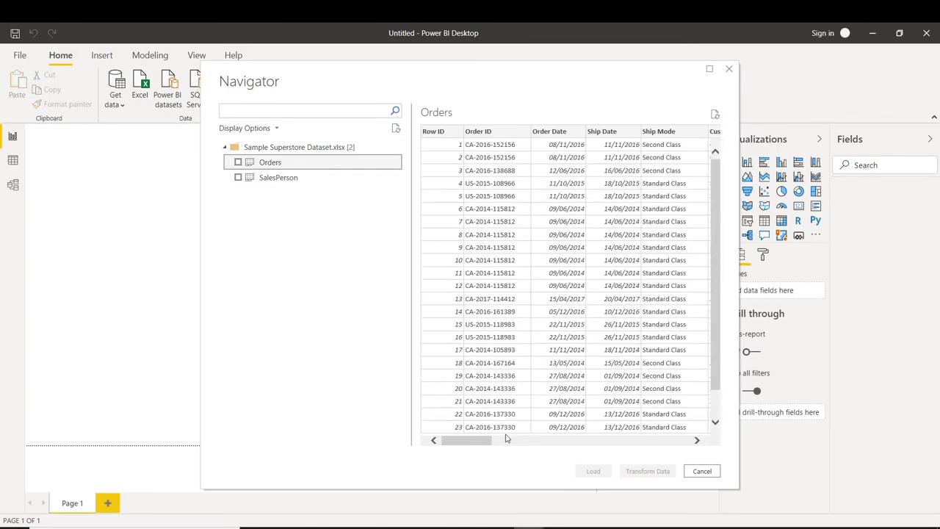
{"action": "left_click_drag", "start_coordinate": [487, 444], "coordinate": [445, 442]}
{"action": "left_click", "coordinate": [294, 179]}
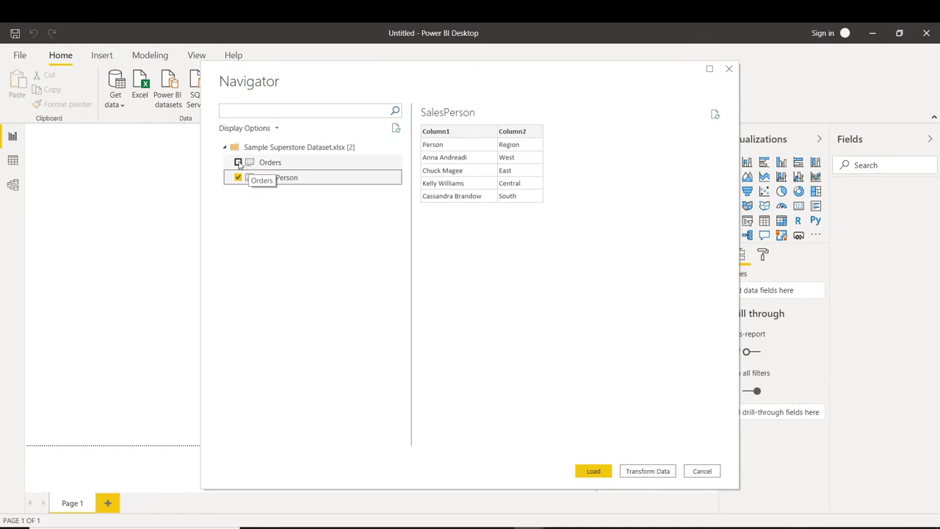
{"action": "left_click", "coordinate": [238, 162]}
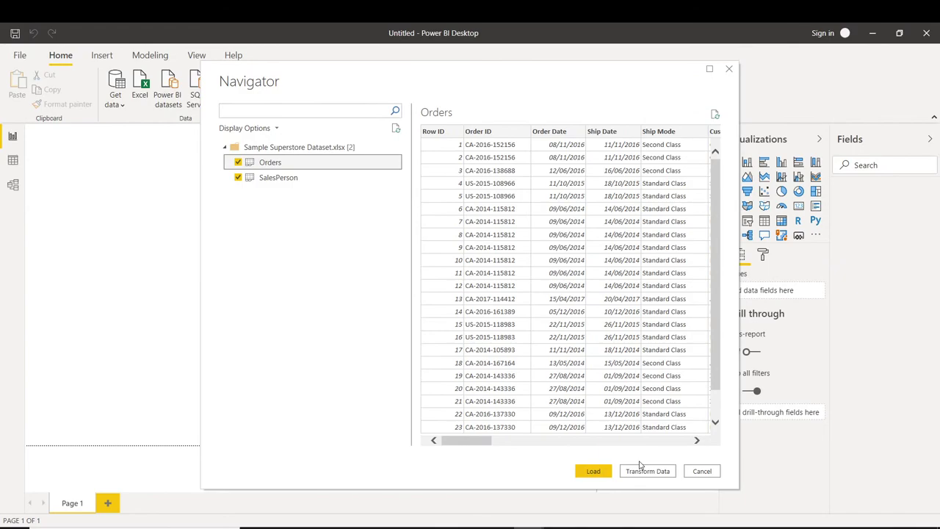
Send the Orders and SalesPerson sheets to Power Query Editor and scroll Orders to Region.
{"action": "left_click", "coordinate": [648, 470]}
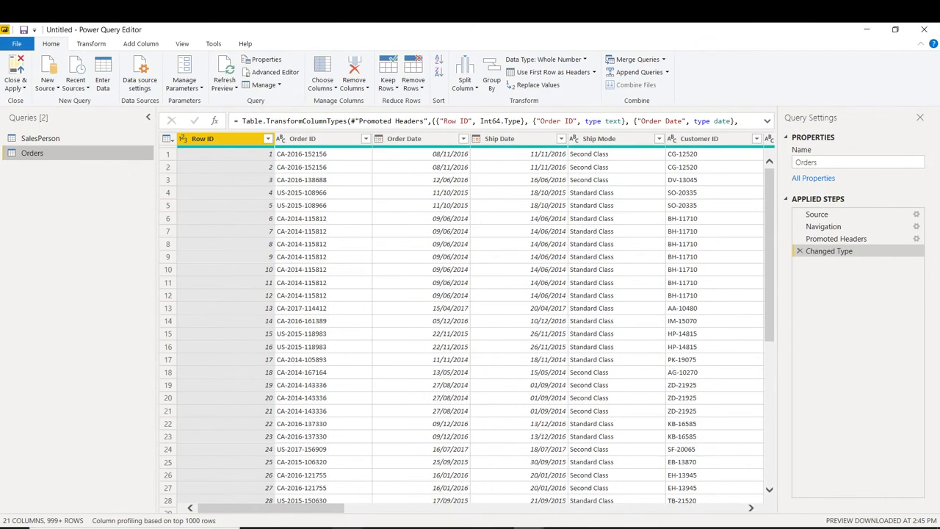
{"action": "left_click_drag", "start_coordinate": [293, 512], "coordinate": [496, 521]}
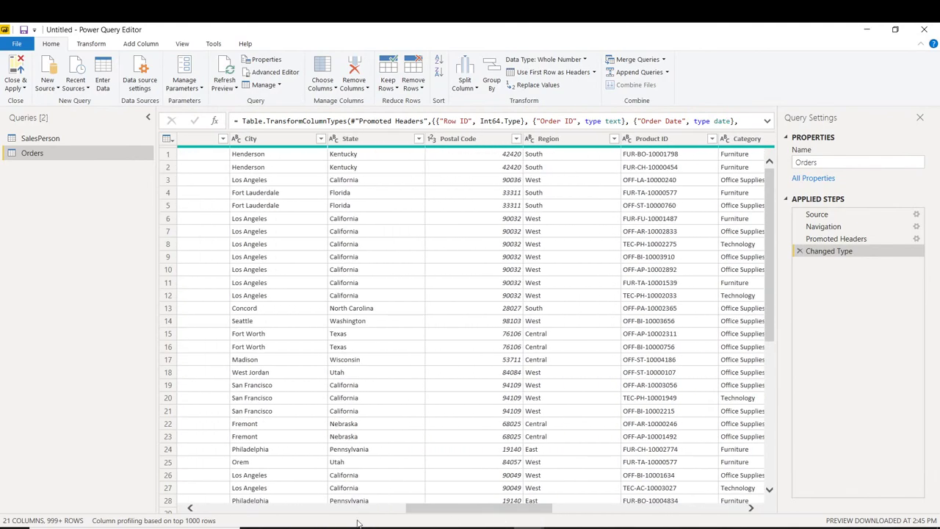
{"action": "left_click", "coordinate": [533, 140]}
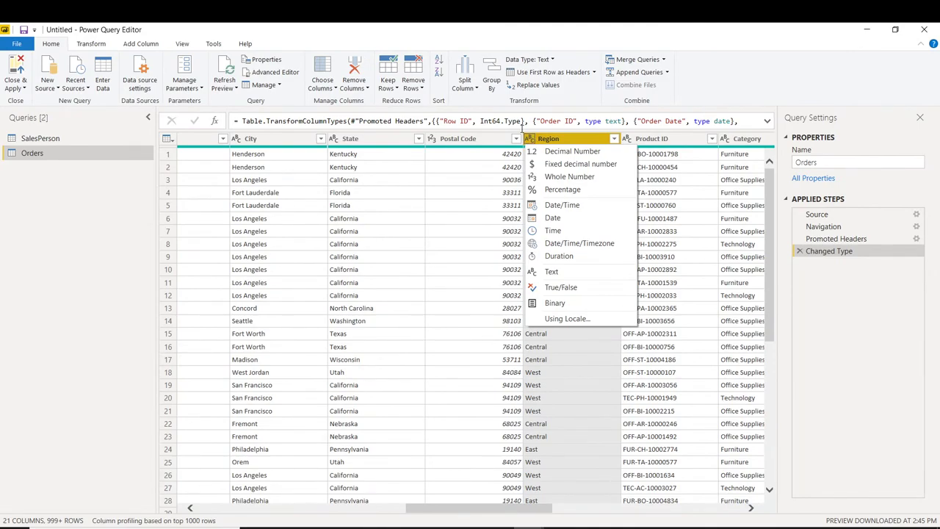
{"action": "left_click", "coordinate": [520, 135]}
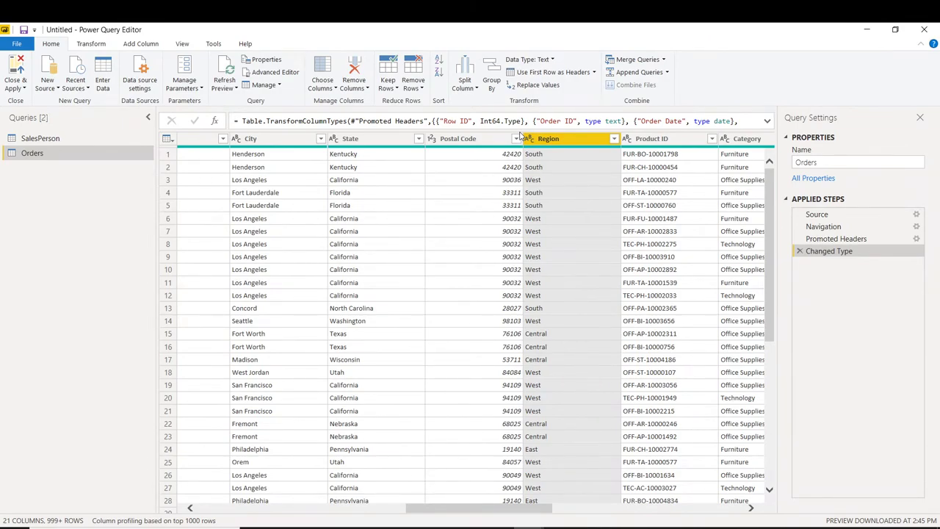
{"action": "left_click_drag", "start_coordinate": [416, 508], "coordinate": [202, 508]}
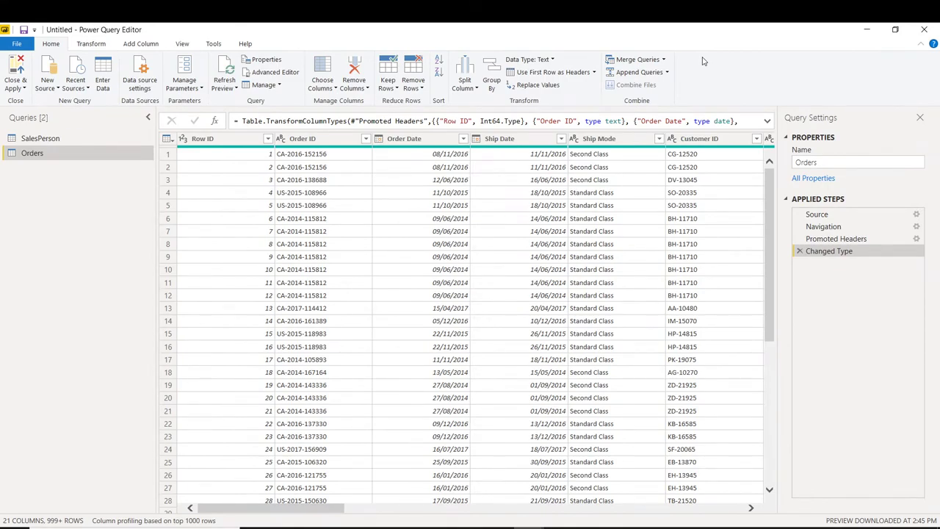
{"action": "left_click", "coordinate": [664, 61]}
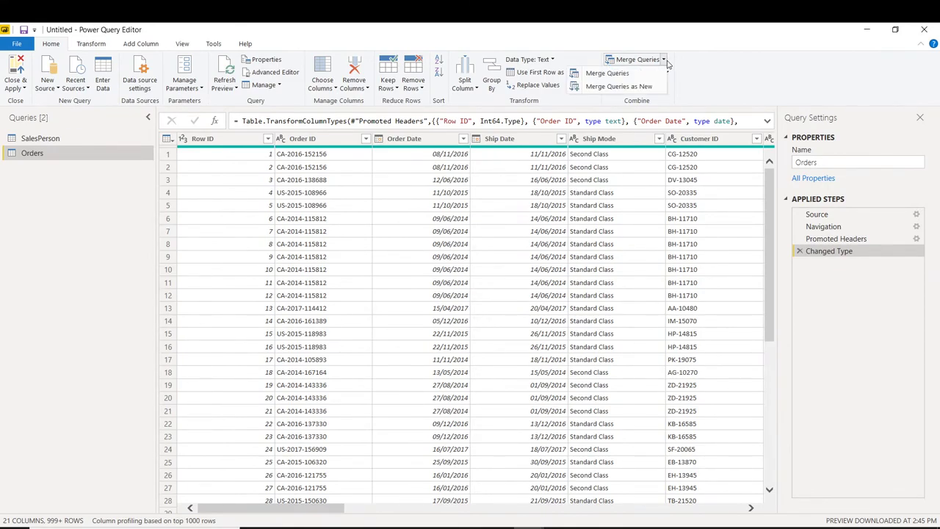
{"action": "left_click", "coordinate": [691, 63]}
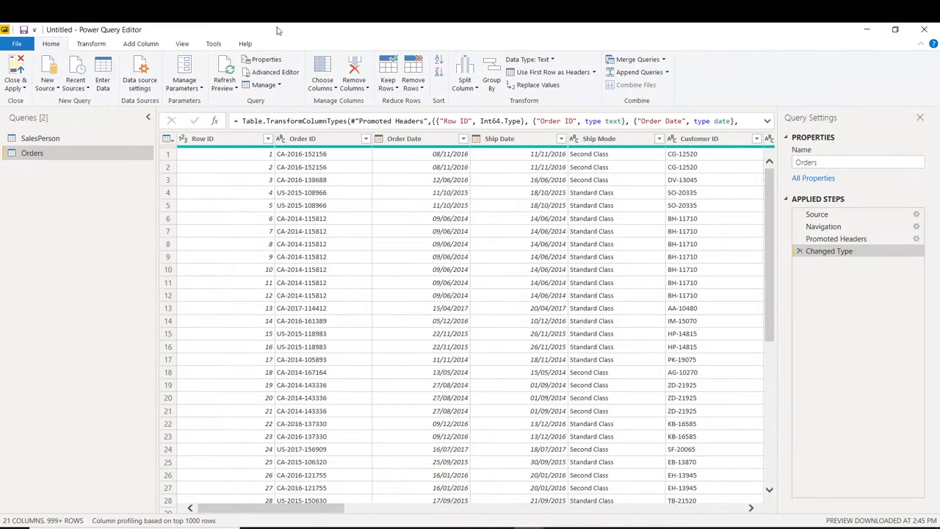
{"action": "double_click", "coordinate": [95, 44]}
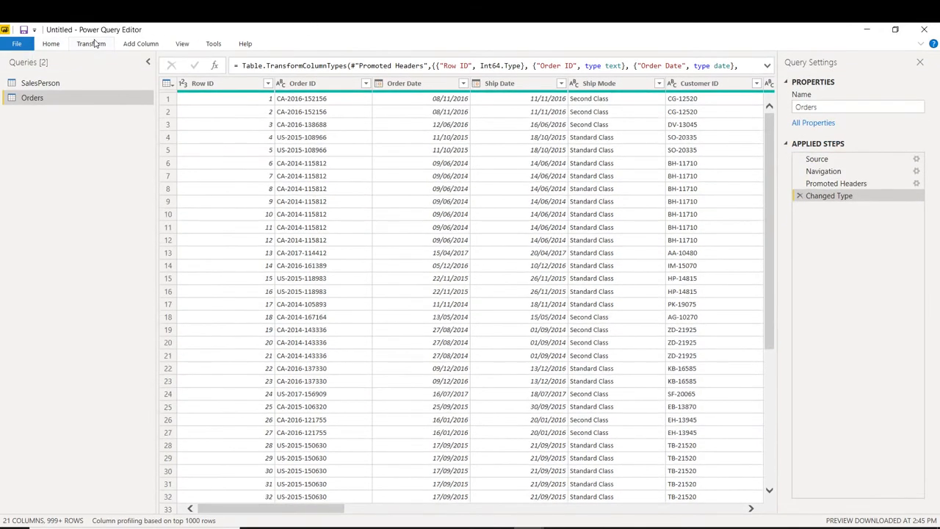
{"action": "left_click", "coordinate": [95, 44]}
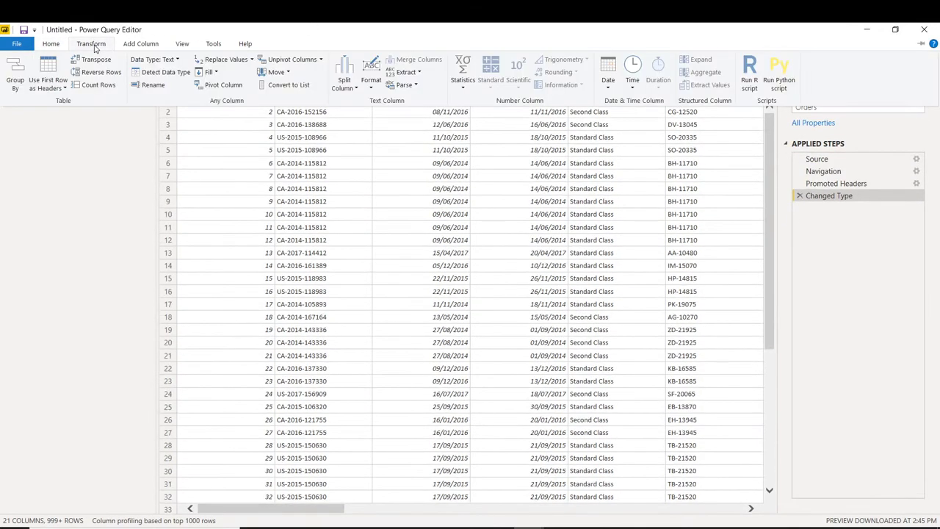
{"action": "double_click", "coordinate": [141, 45]}
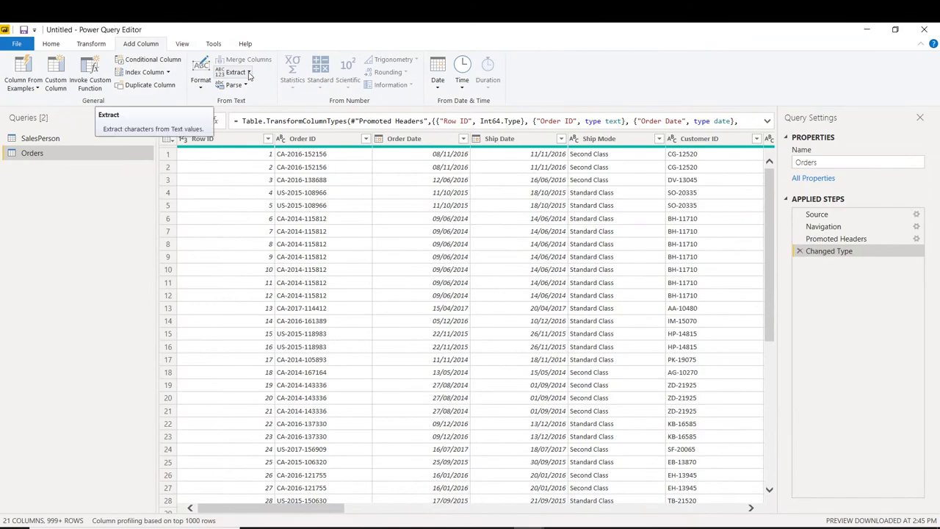
{"action": "left_click", "coordinate": [183, 45]}
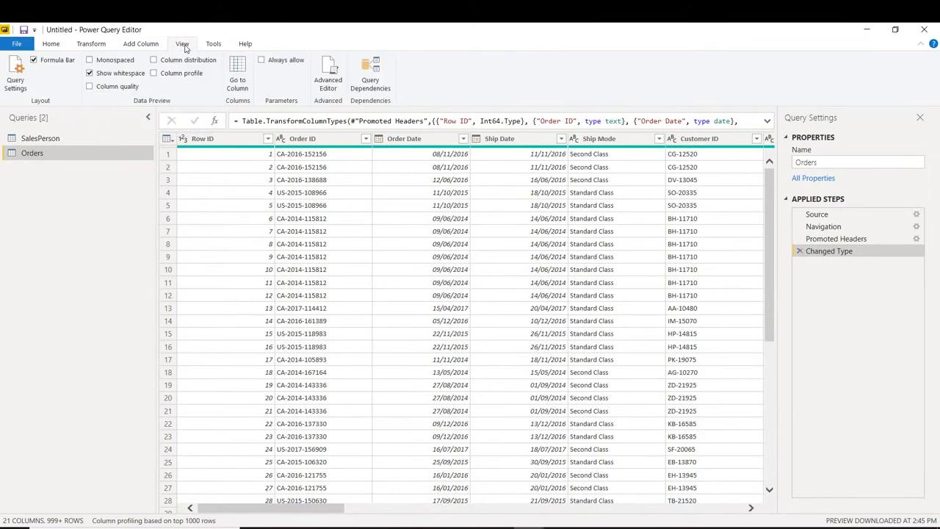
{"action": "left_click", "coordinate": [53, 45]}
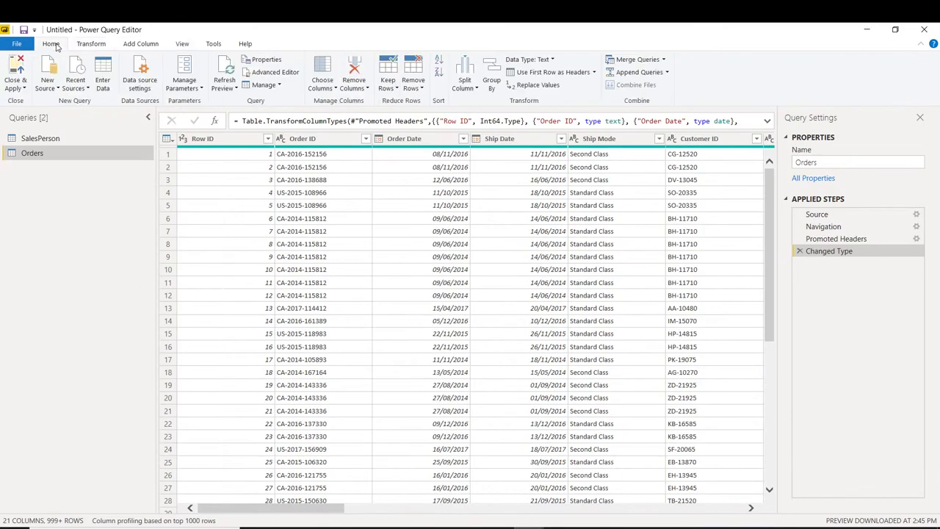
Switch to the SalesPerson query and promote its first row to Person and Region headers.
{"action": "left_click", "coordinate": [45, 140]}
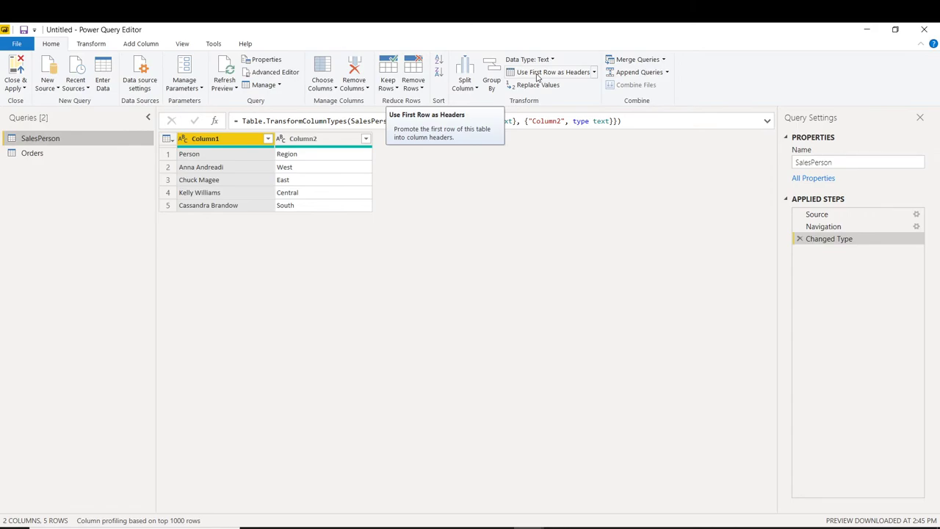
{"action": "left_click", "coordinate": [536, 73]}
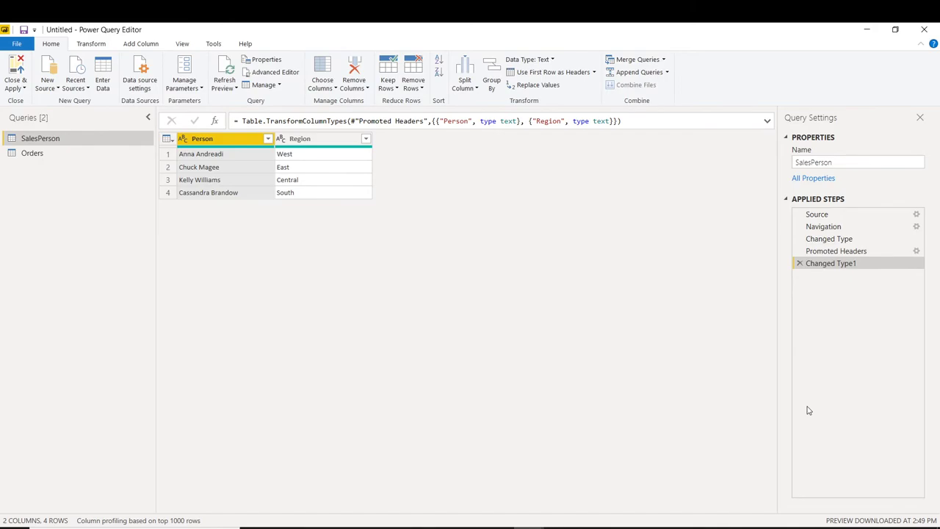
Remove the Changed Type1 and Promoted Headers steps from the SalesPerson query.
{"action": "left_click", "coordinate": [799, 264]}
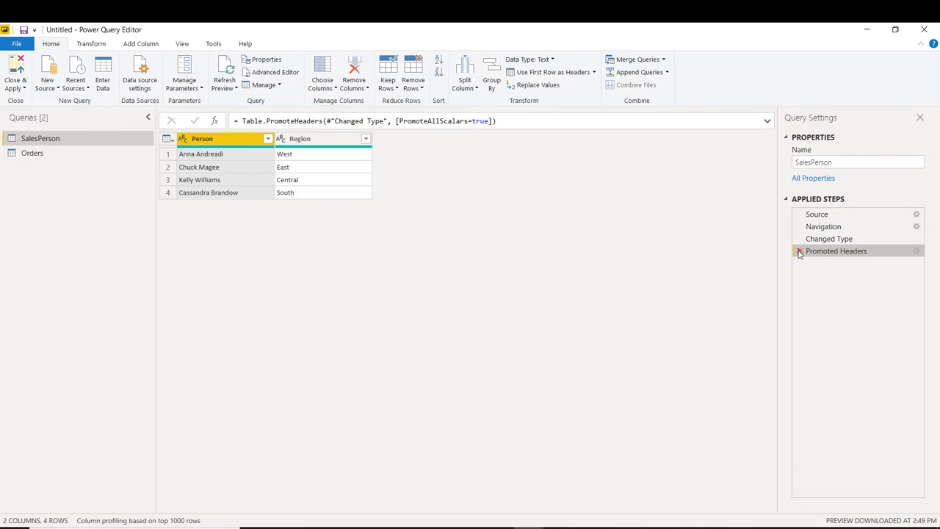
{"action": "left_click", "coordinate": [798, 251]}
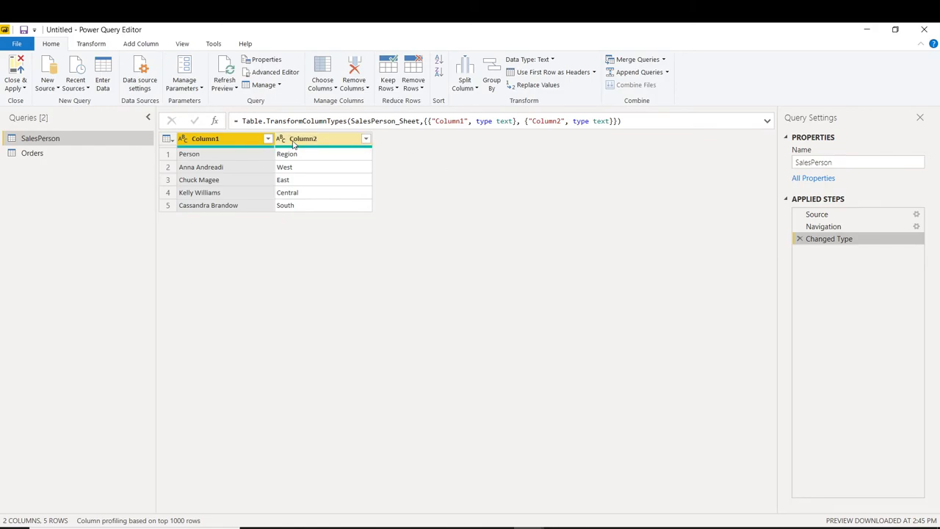
Re-promote SalesPerson's first row so its headers read Person and Region again.
{"action": "left_click", "coordinate": [545, 72]}
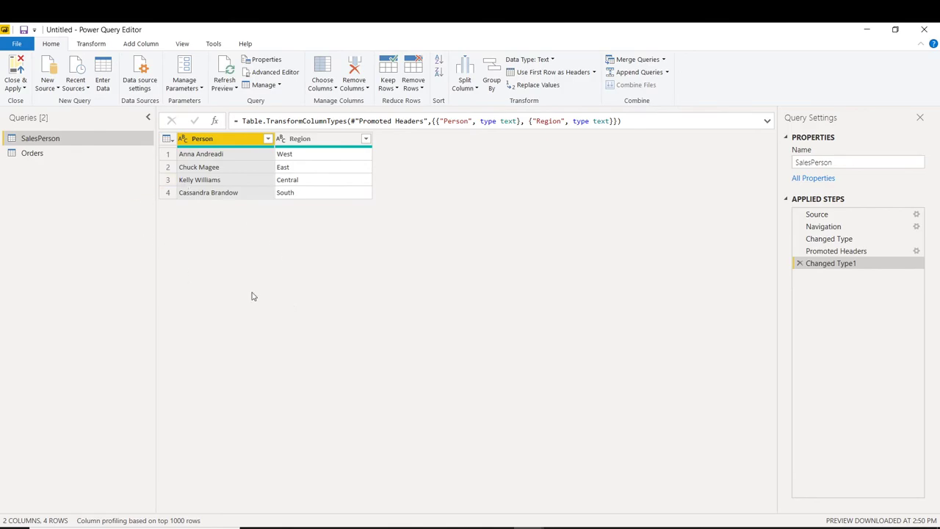
Select the Orders query and Close & Apply to load both tables into the report.
{"action": "double_click", "coordinate": [33, 153]}
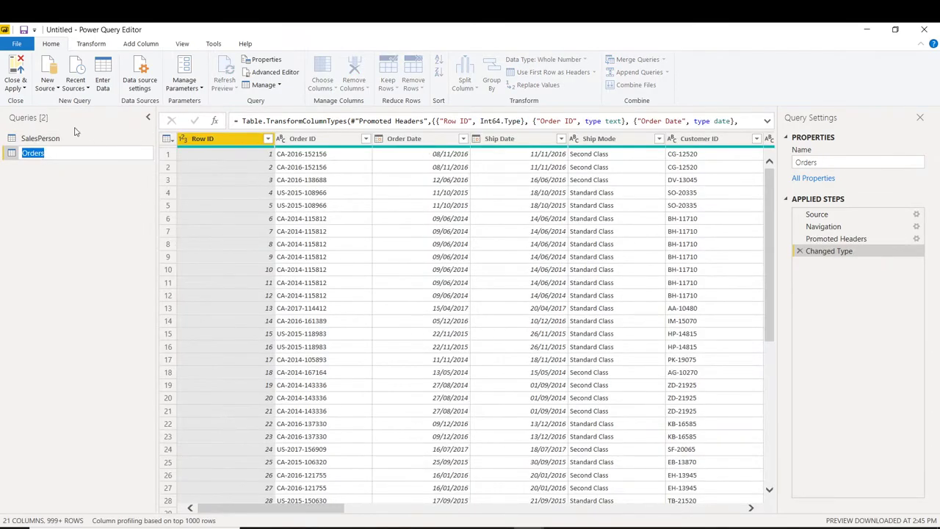
{"action": "left_click", "coordinate": [18, 67]}
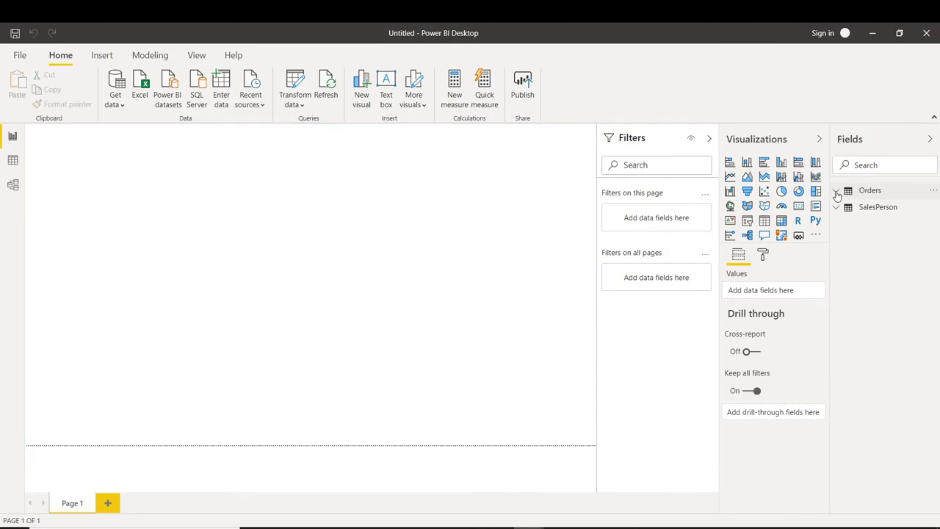
Expand Orders and SalesPerson in Fields, then view SalesPerson's four region rows in Data view.
{"action": "left_click", "coordinate": [836, 192]}
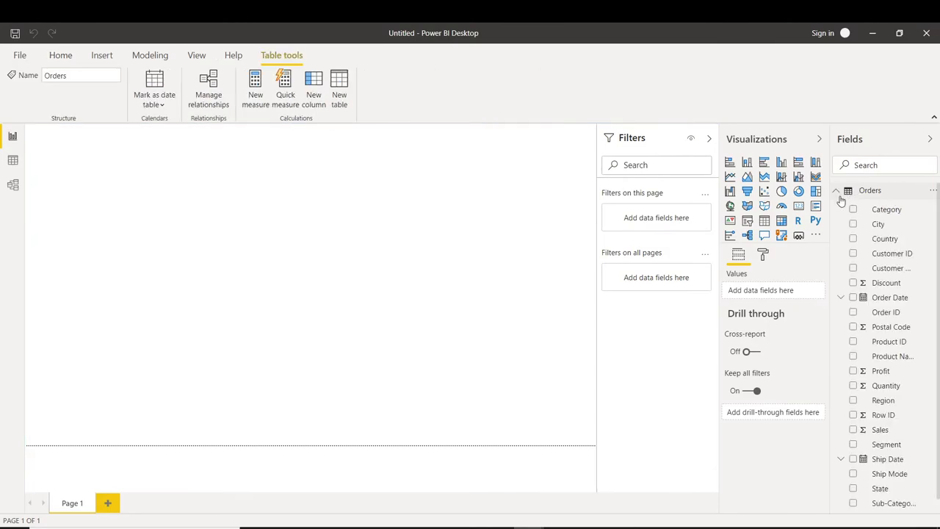
{"action": "scroll", "coordinate": [855, 206], "scroll_direction": "down", "scroll_amount": 1}
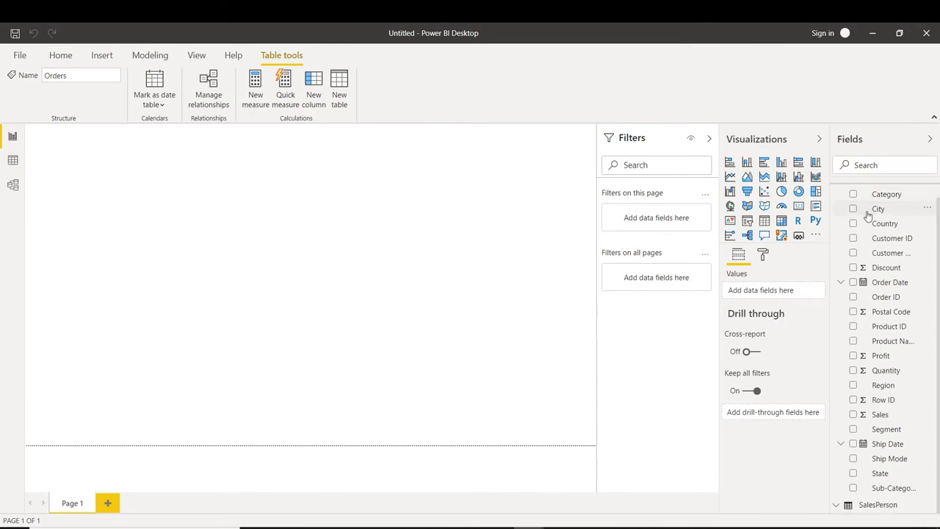
{"action": "left_click", "coordinate": [835, 509]}
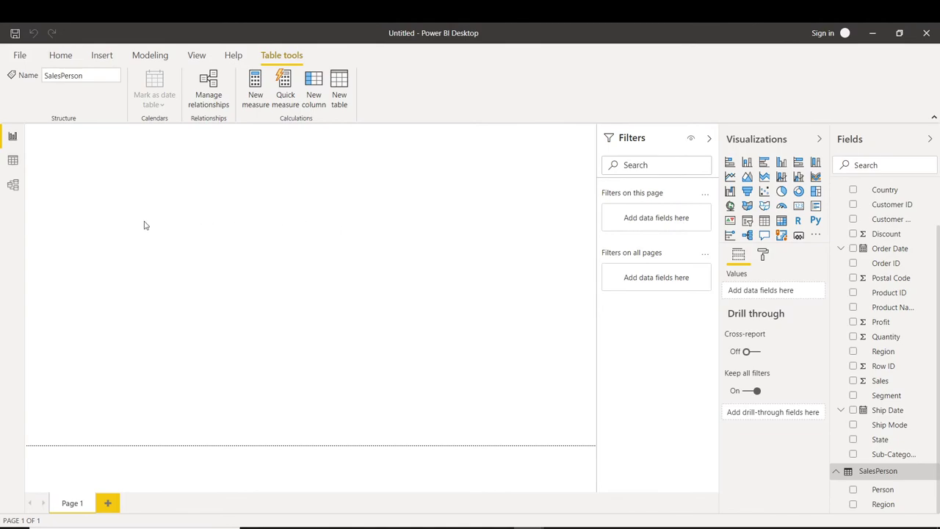
{"action": "left_click", "coordinate": [14, 162]}
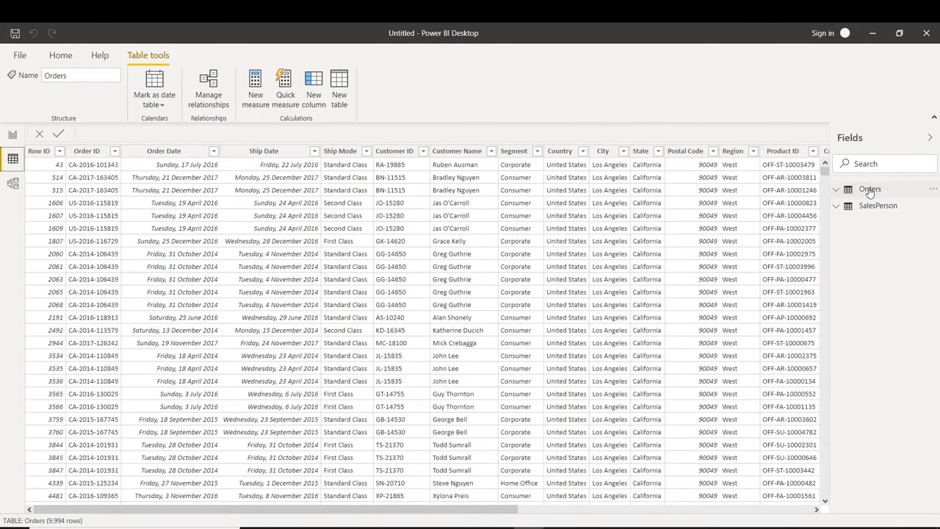
{"action": "left_click", "coordinate": [869, 190]}
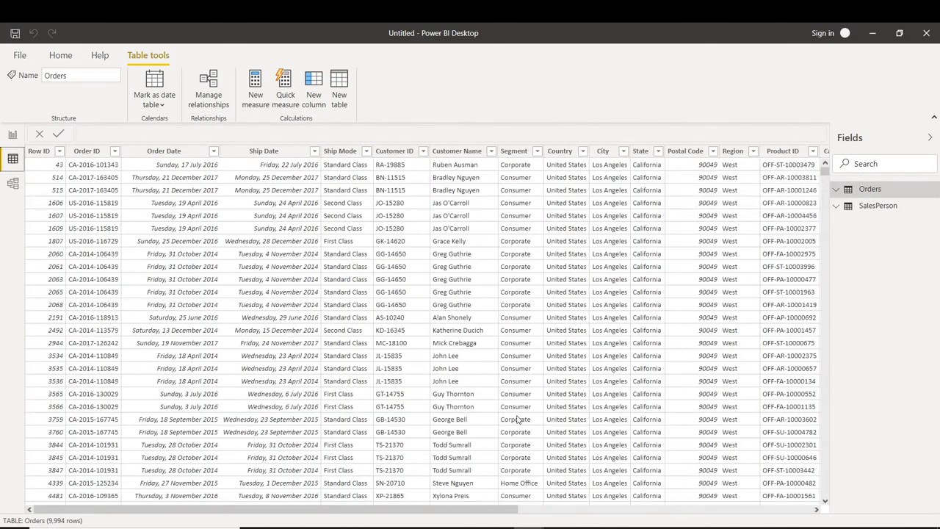
{"action": "left_click", "coordinate": [879, 207]}
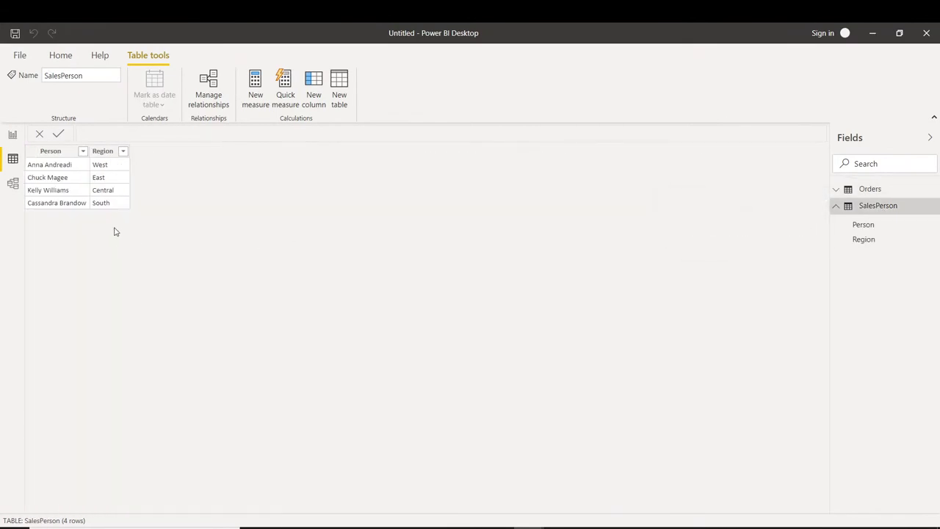
In Model view, verify Orders relates many-to-one to SalesPerson on Region, single cross-filter.
{"action": "left_click", "coordinate": [14, 184]}
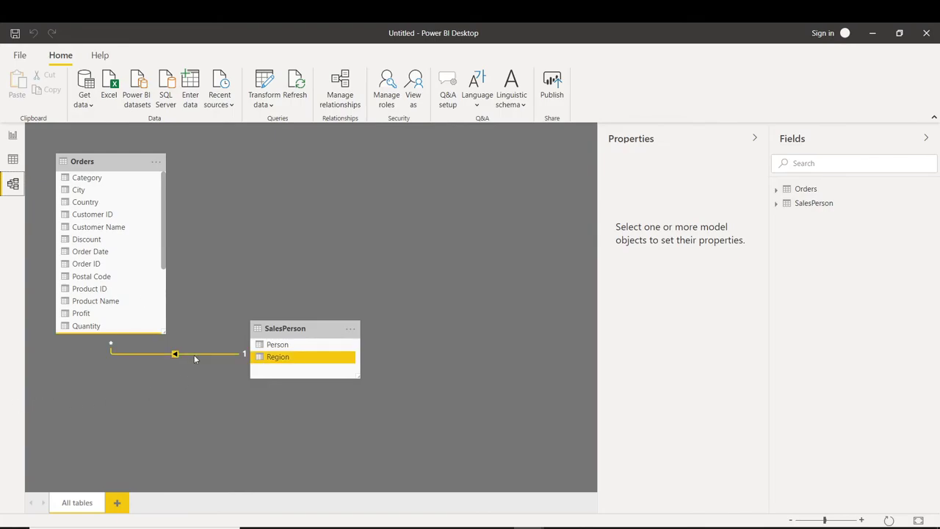
{"action": "scroll", "coordinate": [157, 246], "scroll_direction": "down", "scroll_amount": 5}
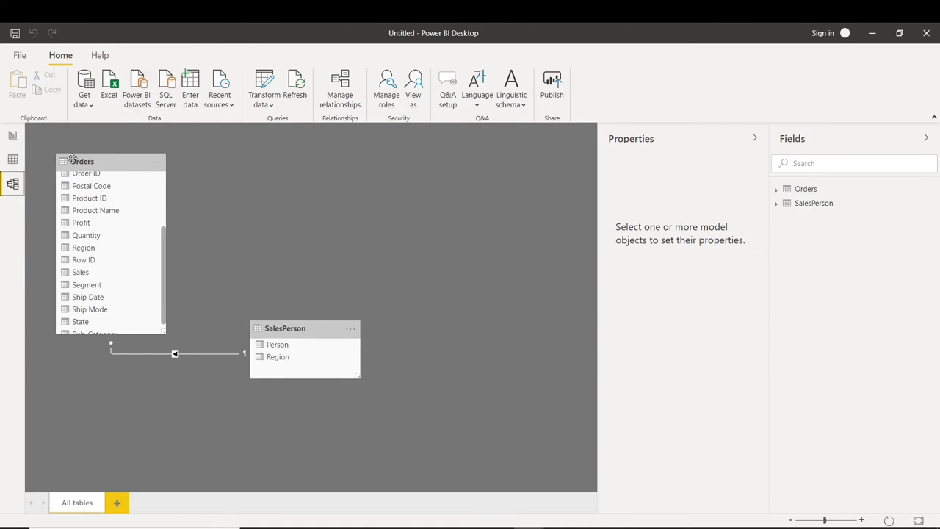
{"action": "left_click", "coordinate": [12, 161]}
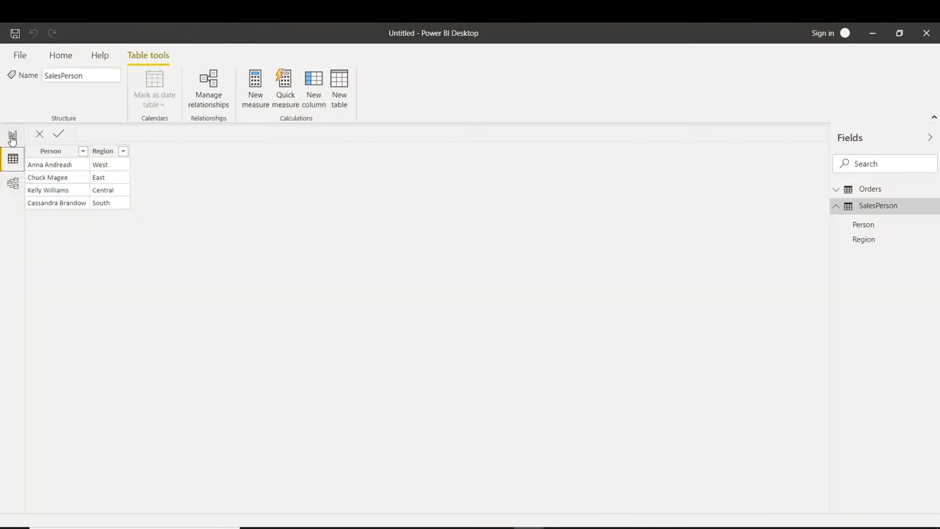
{"action": "left_click", "coordinate": [10, 188]}
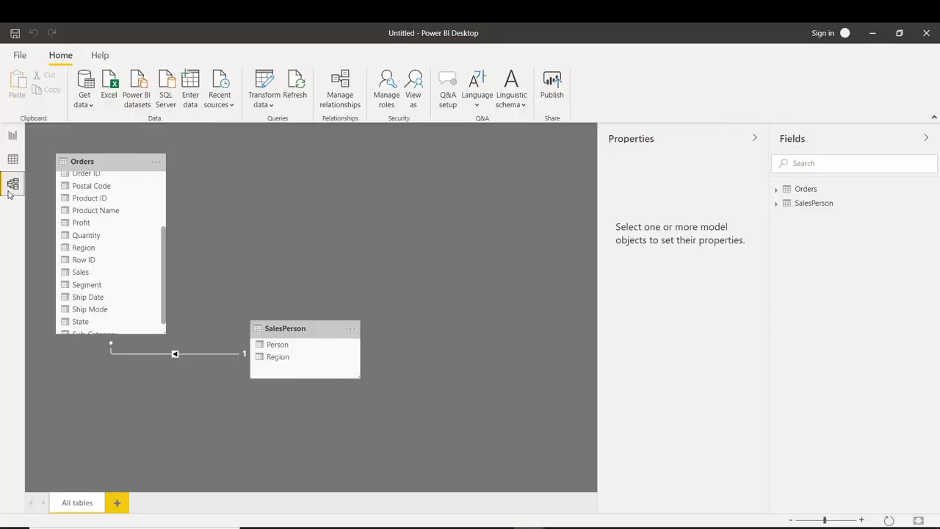
{"action": "right_click", "coordinate": [201, 354]}
{"action": "left_click", "coordinate": [225, 378]}
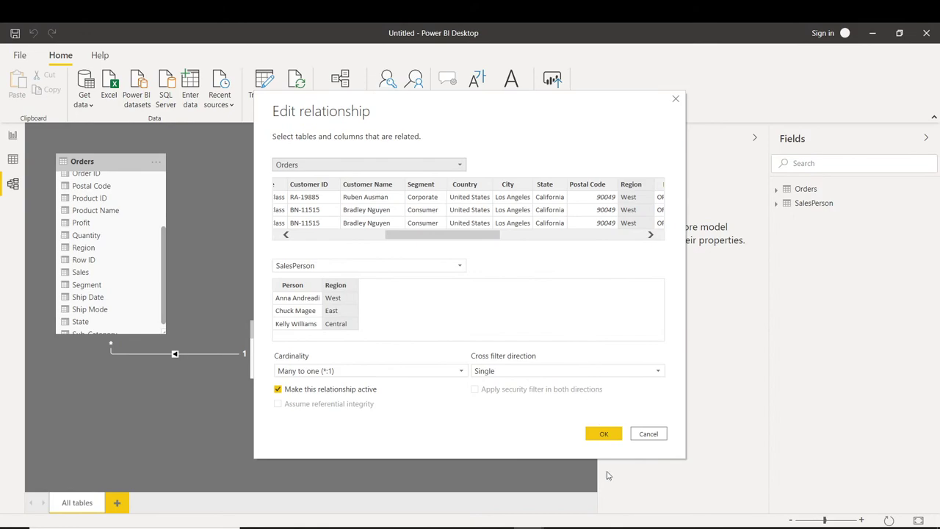
{"action": "left_click", "coordinate": [607, 435]}
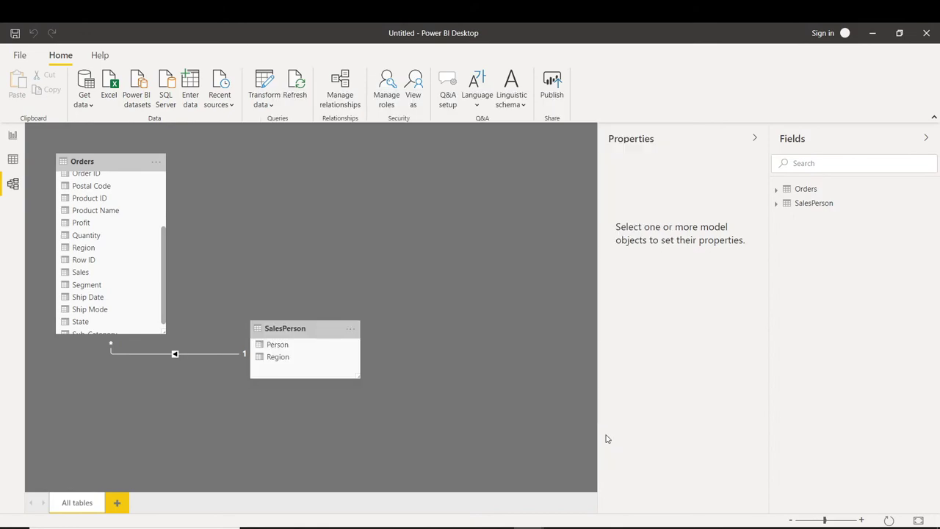
Return to the Page 1 canvas and collapse the Filters pane to widen it.
{"action": "left_click", "coordinate": [13, 136]}
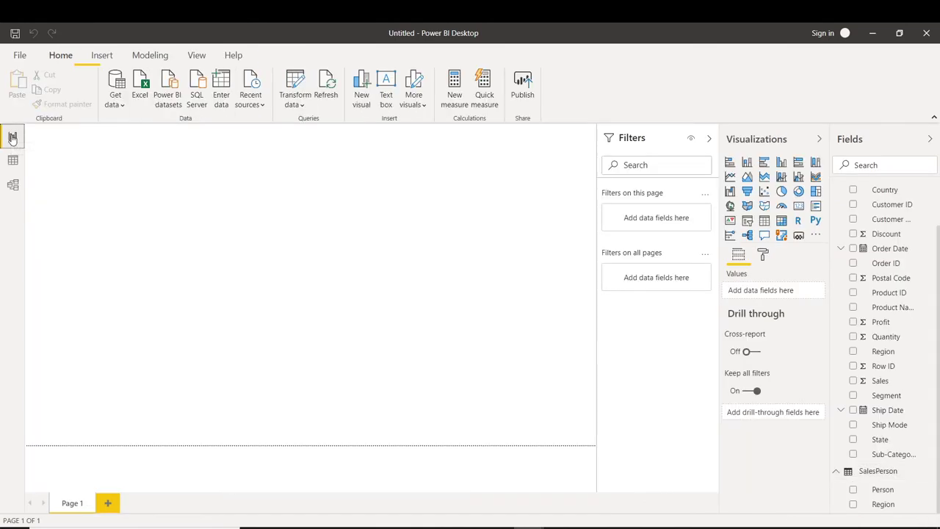
{"action": "left_click", "coordinate": [711, 141]}
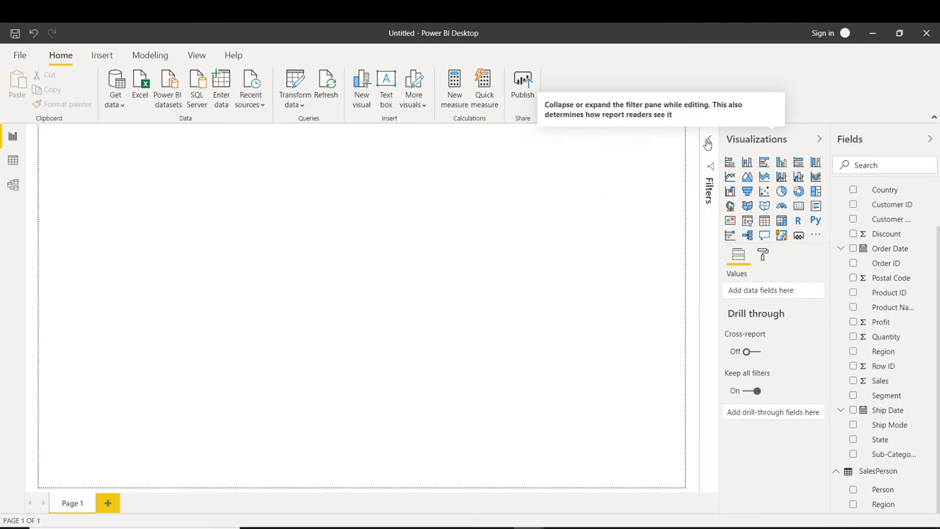
Add a stacked column chart, placed and sized near the page's upper-left.
{"action": "left_click", "coordinate": [747, 163]}
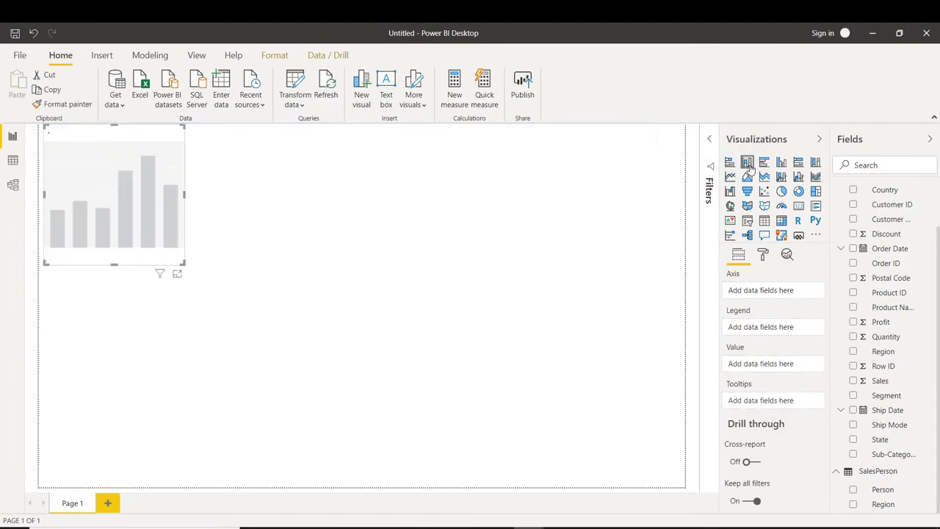
{"action": "left_click_drag", "start_coordinate": [113, 168], "coordinate": [116, 199]}
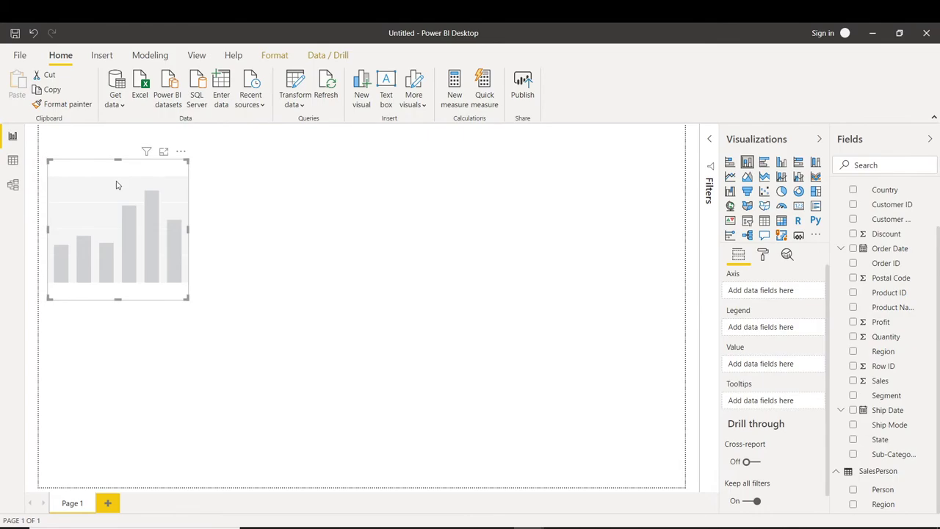
{"action": "left_click_drag", "start_coordinate": [103, 232], "coordinate": [121, 221]}
{"action": "left_click_drag", "start_coordinate": [205, 293], "coordinate": [208, 269]}
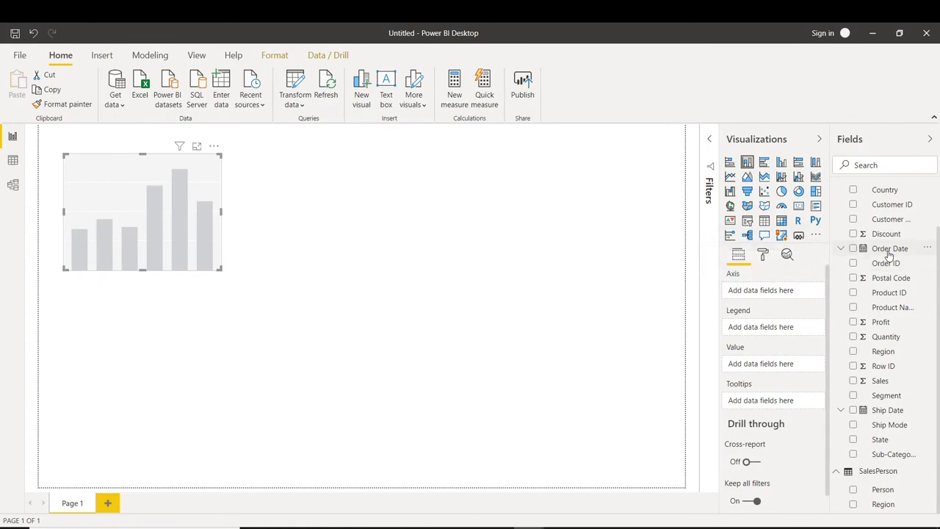
Put Order Date on the axis without Quarter and Day, and add Sales as the value.
{"action": "left_click_drag", "start_coordinate": [890, 251], "coordinate": [780, 293]}
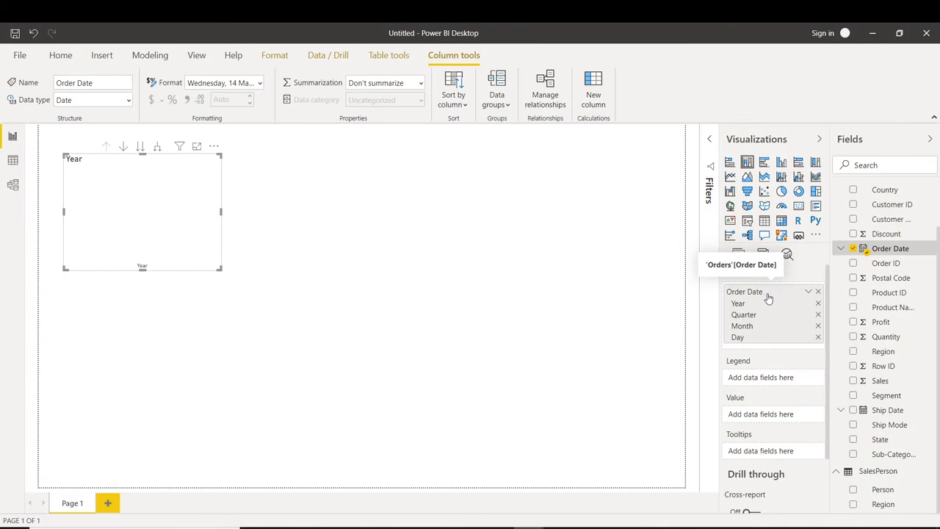
{"action": "left_click", "coordinate": [818, 315]}
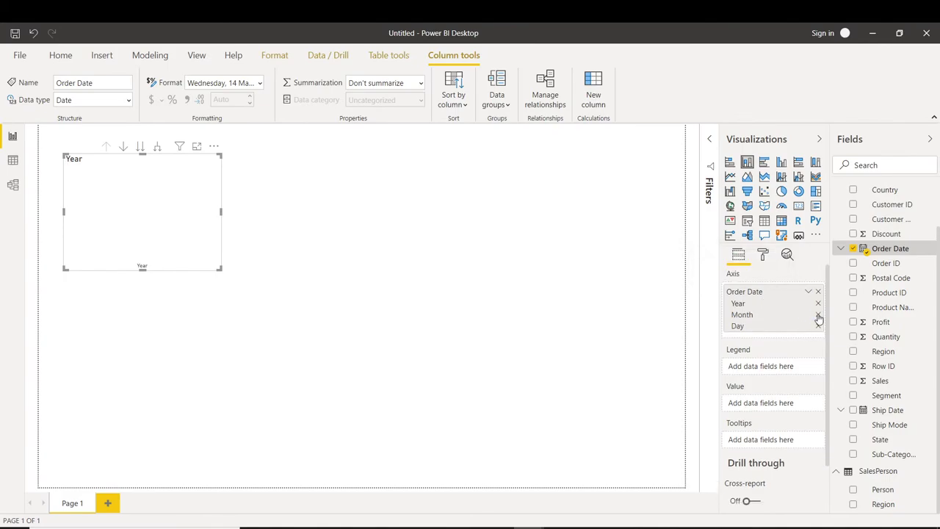
{"action": "left_click", "coordinate": [818, 326]}
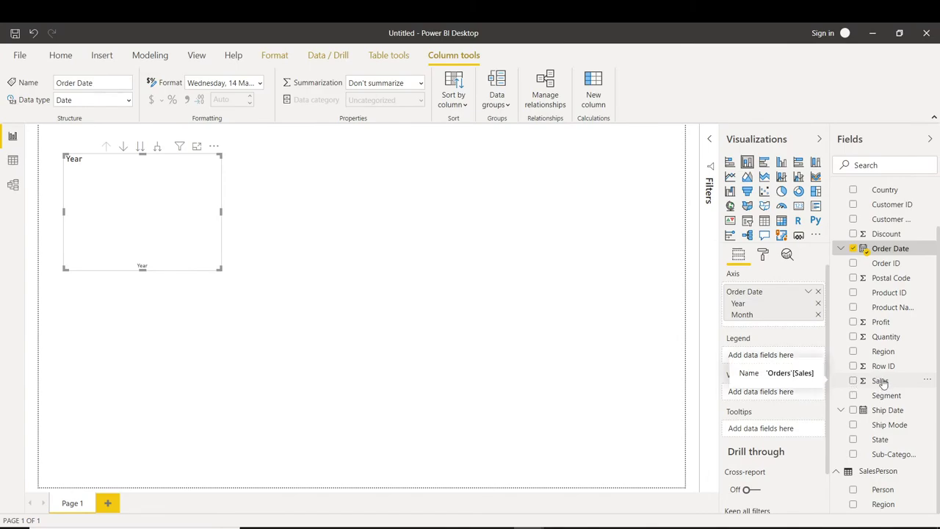
{"action": "left_click_drag", "start_coordinate": [881, 383], "coordinate": [759, 395]}
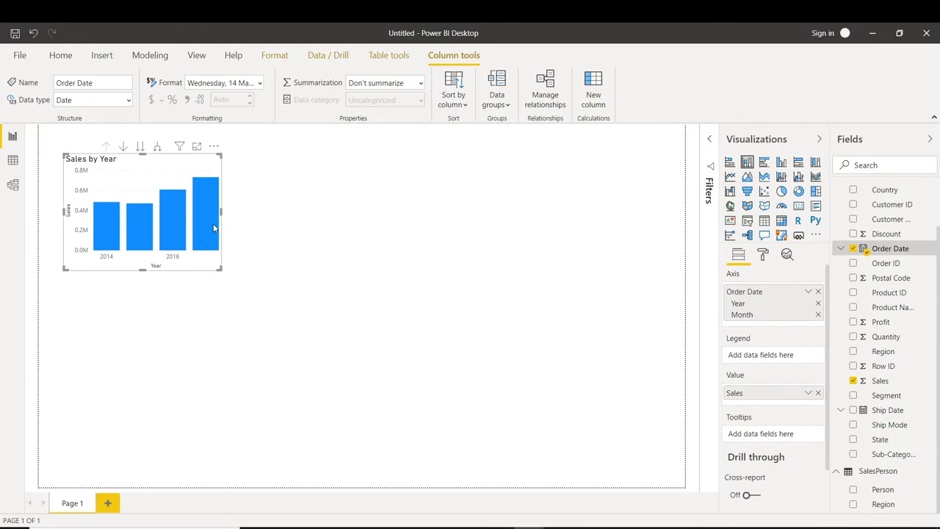
Widen the sales chart, drill it from years down to months, then widen Sales by Month slightly.
{"action": "left_click_drag", "start_coordinate": [226, 216], "coordinate": [278, 224]}
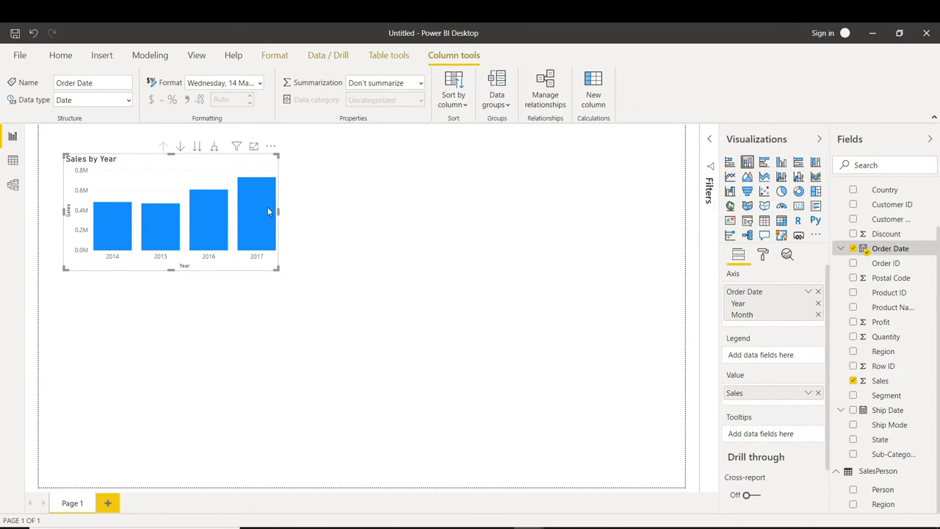
{"action": "mouse_move", "coordinate": [265, 211]}
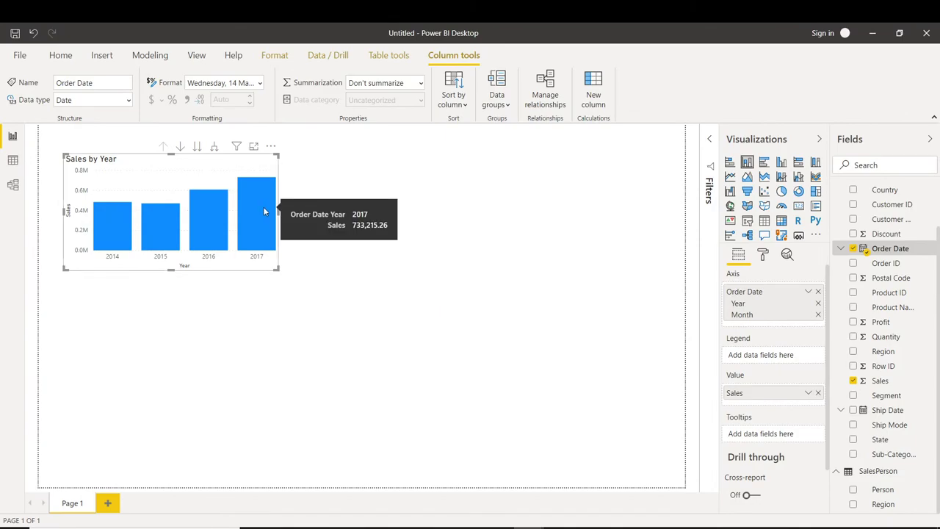
{"action": "mouse_move", "coordinate": [165, 223]}
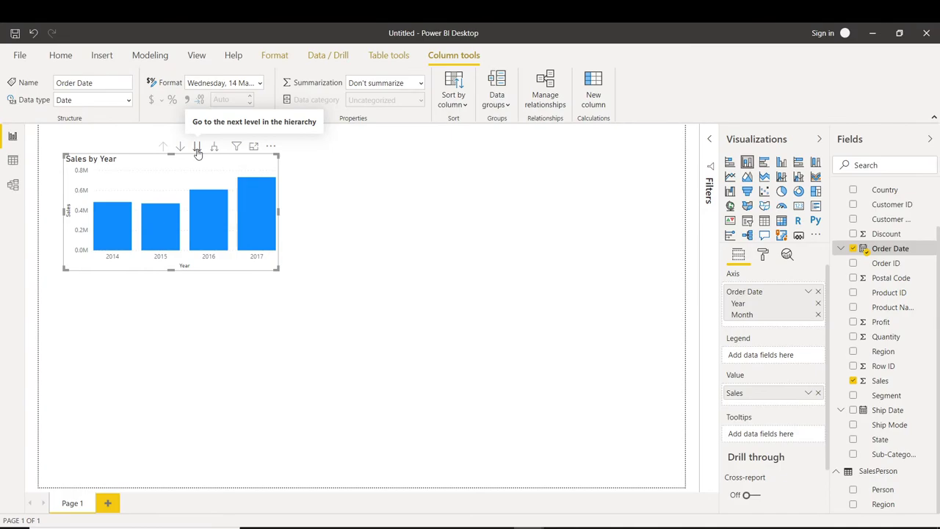
{"action": "left_click", "coordinate": [197, 149]}
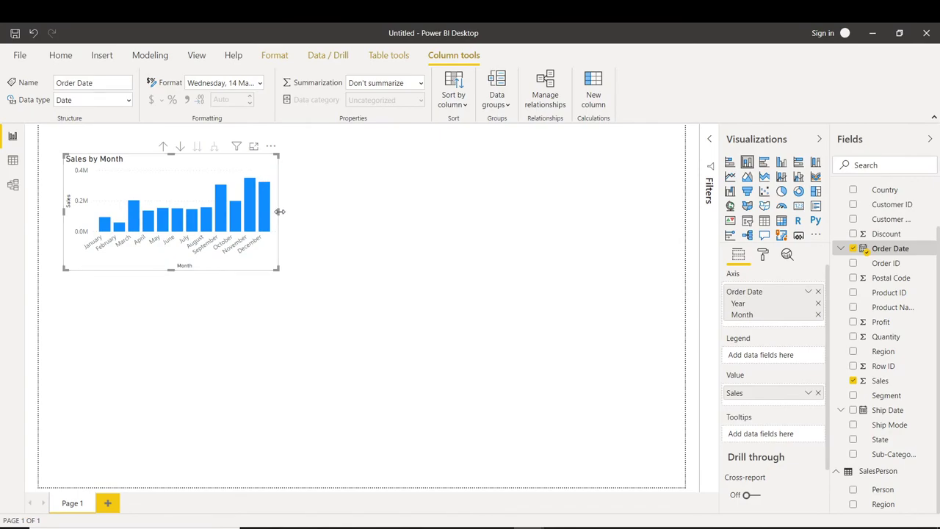
{"action": "left_click_drag", "start_coordinate": [280, 214], "coordinate": [304, 214]}
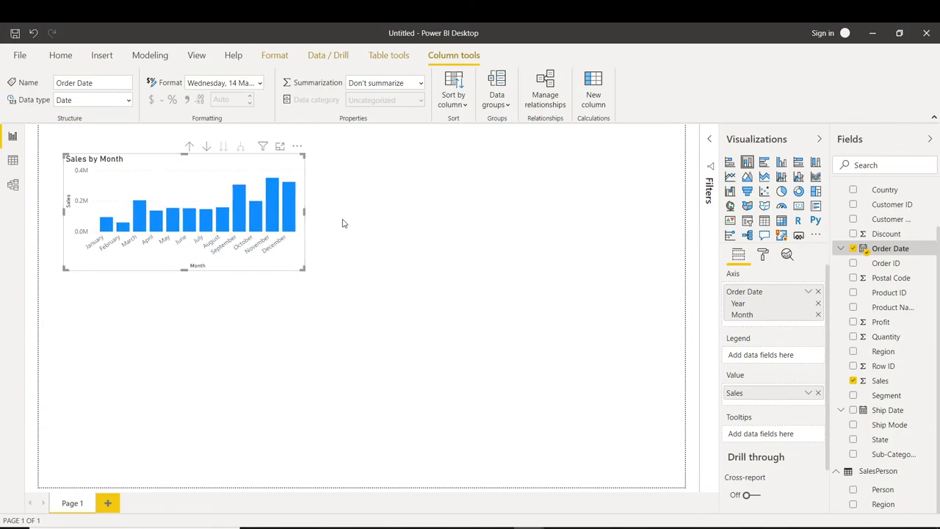
Delete the accidentally added Q&A visual from the page.
{"action": "left_click", "coordinate": [342, 223]}
{"action": "left_click", "coordinate": [747, 220]}
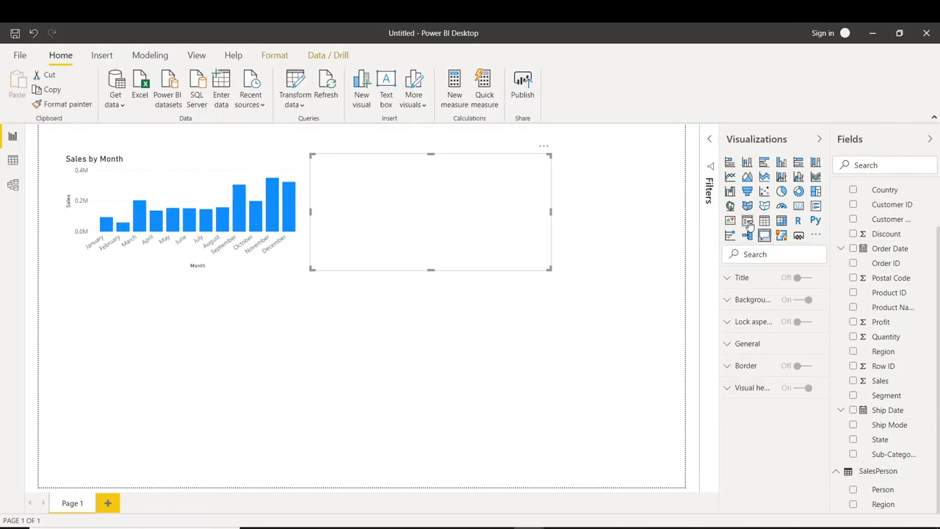
{"action": "left_click", "coordinate": [544, 150]}
{"action": "left_click", "coordinate": [565, 161]}
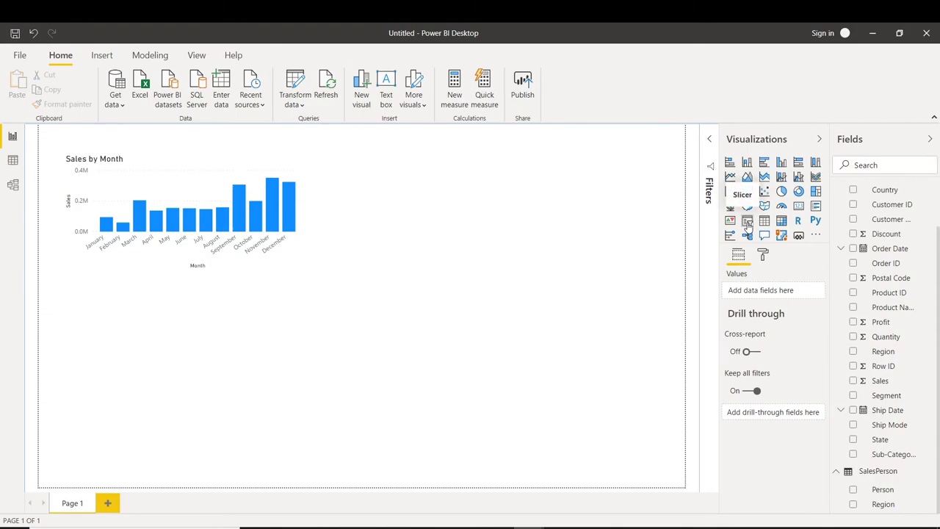
Add an empty slicer and place it at the page's top right beside the chart.
{"action": "left_click", "coordinate": [748, 225]}
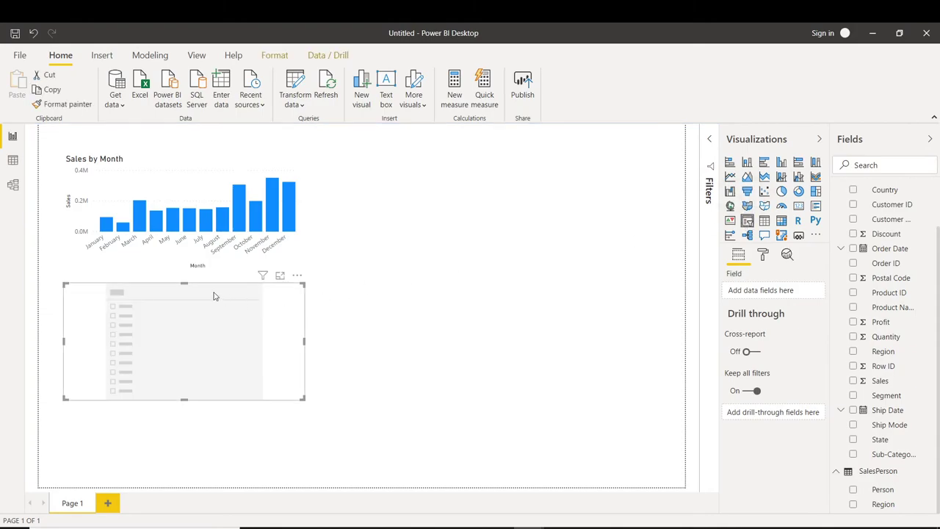
{"action": "left_click_drag", "start_coordinate": [206, 292], "coordinate": [485, 217]}
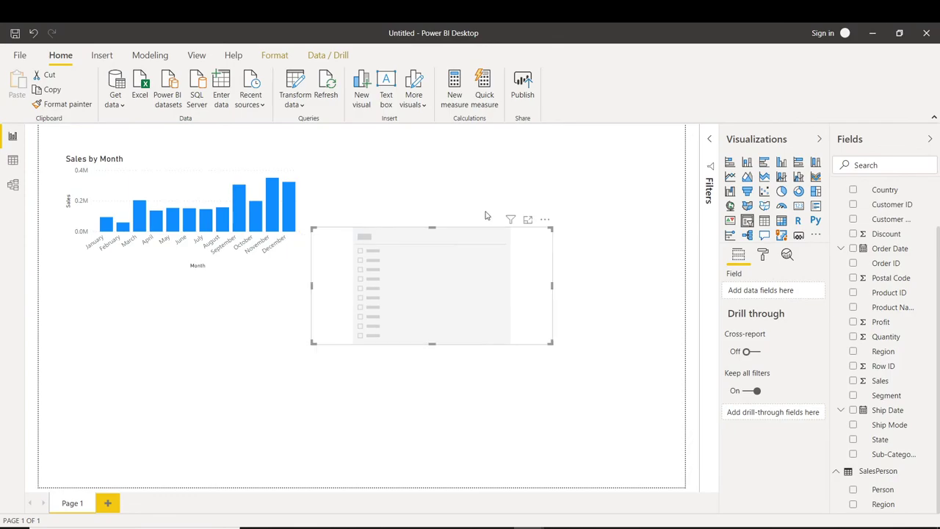
{"action": "left_click", "coordinate": [481, 227]}
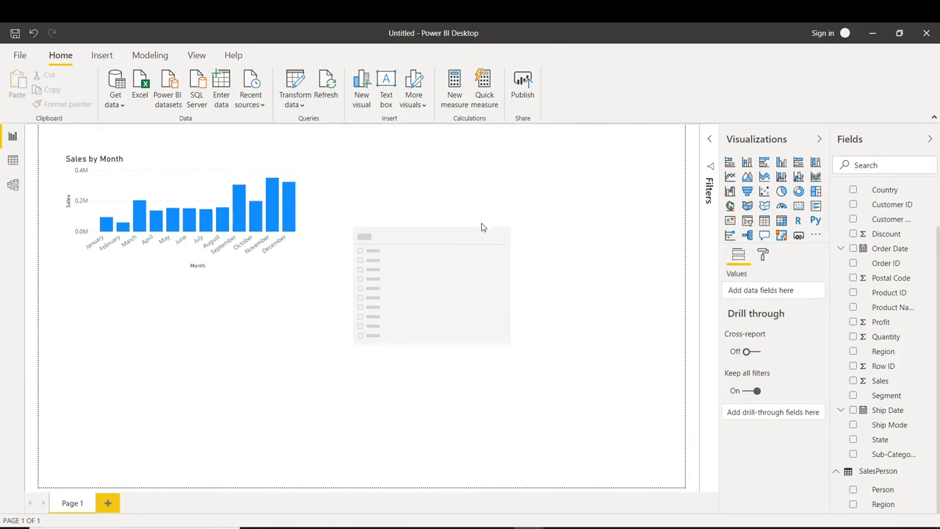
{"action": "left_click_drag", "start_coordinate": [473, 234], "coordinate": [586, 152]}
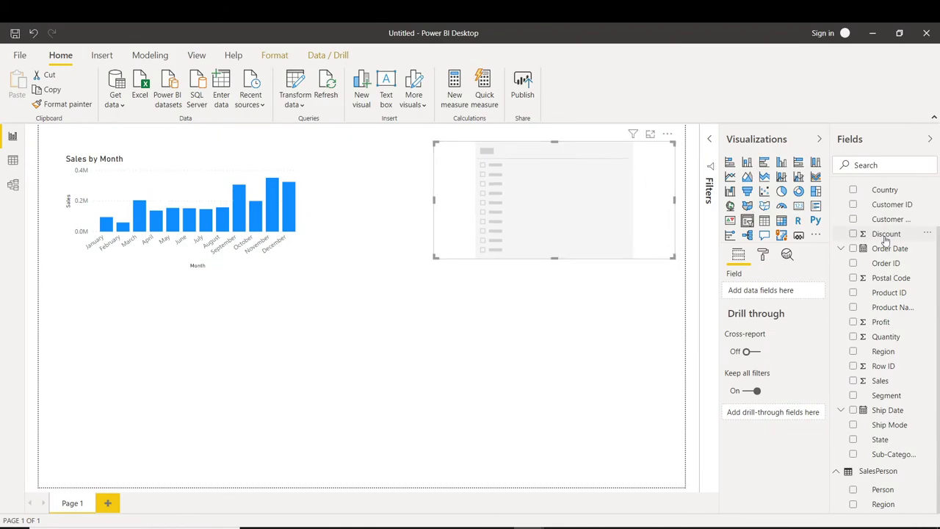
Set the slicer to Order Date's date hierarchy, removing Quarter, Month and Day so only years remain.
{"action": "left_click_drag", "start_coordinate": [889, 251], "coordinate": [795, 299]}
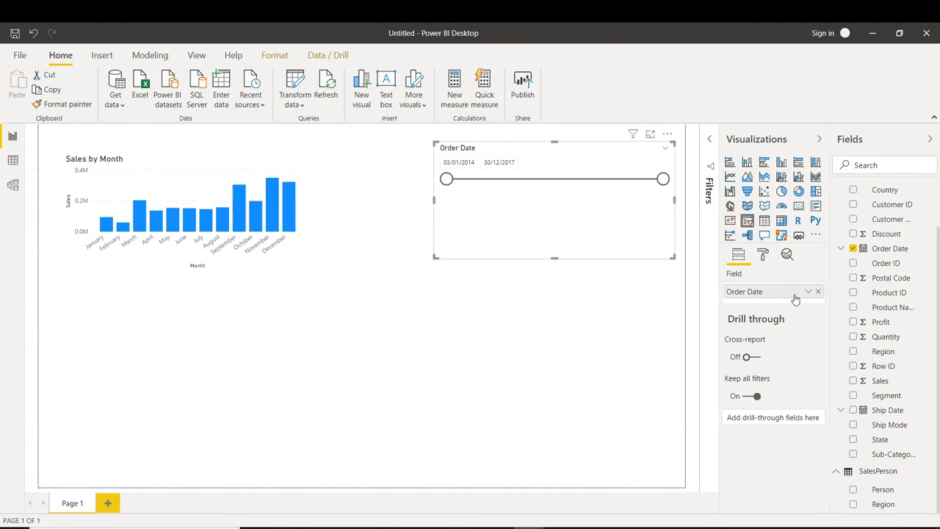
{"action": "right_click", "coordinate": [778, 296]}
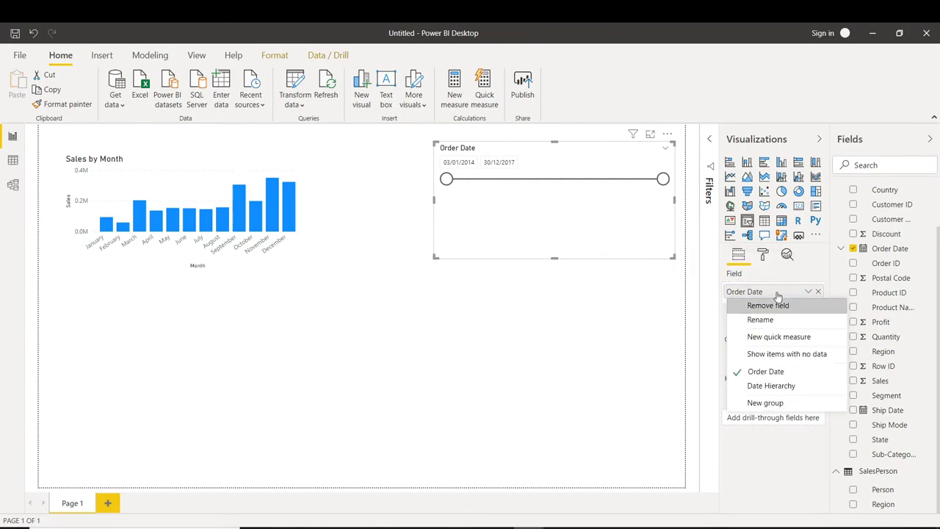
{"action": "left_click", "coordinate": [763, 387]}
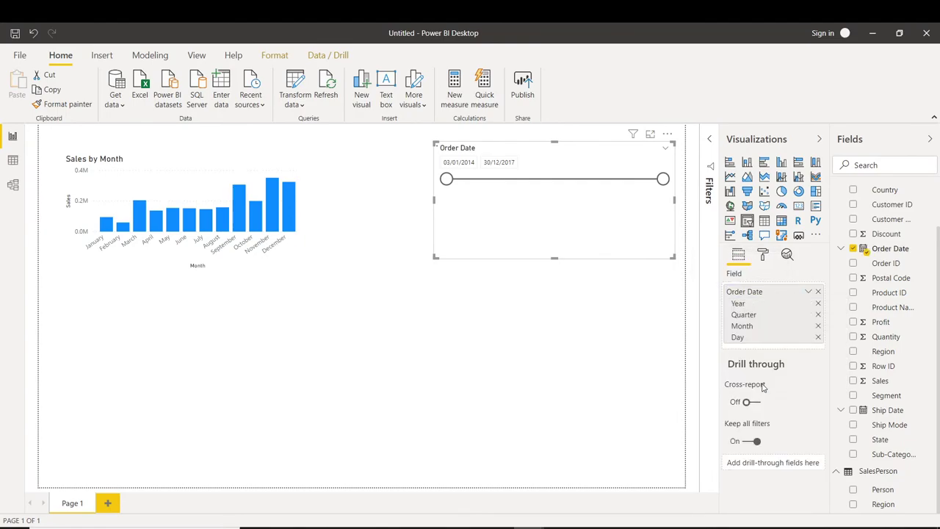
{"action": "left_click", "coordinate": [818, 315]}
{"action": "left_click", "coordinate": [818, 314]}
{"action": "left_click", "coordinate": [818, 314]}
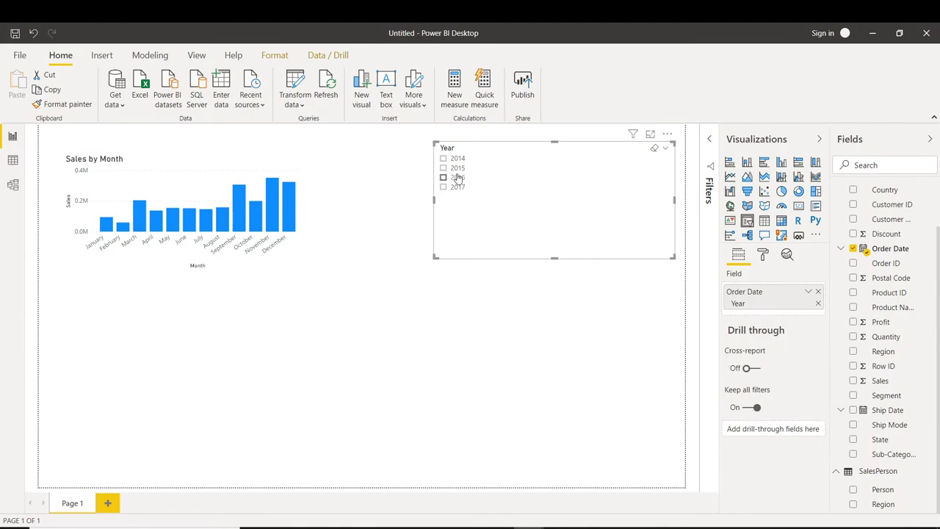
Tick 2015, 2016, 2017, 2015 in turn in the Year slicer, finishing on 2017.
{"action": "left_click", "coordinate": [444, 168]}
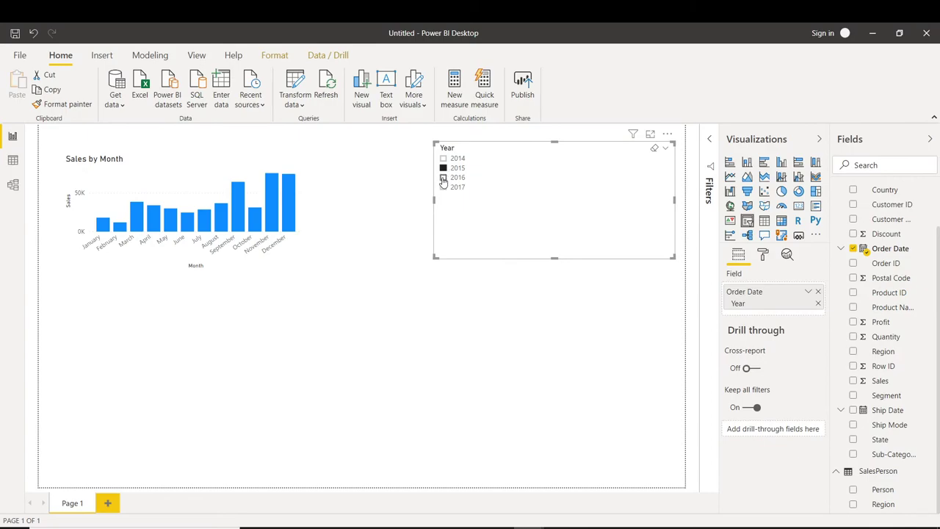
{"action": "left_click", "coordinate": [444, 178]}
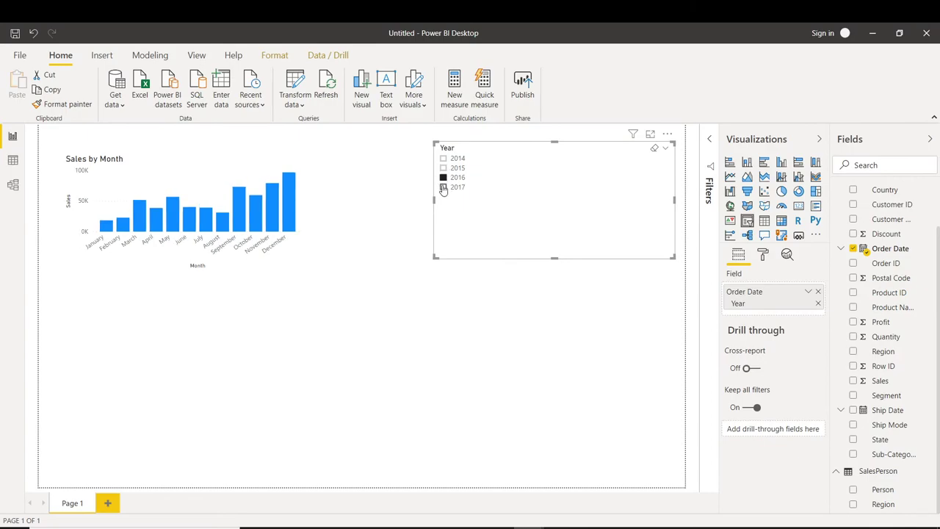
{"action": "left_click", "coordinate": [444, 188]}
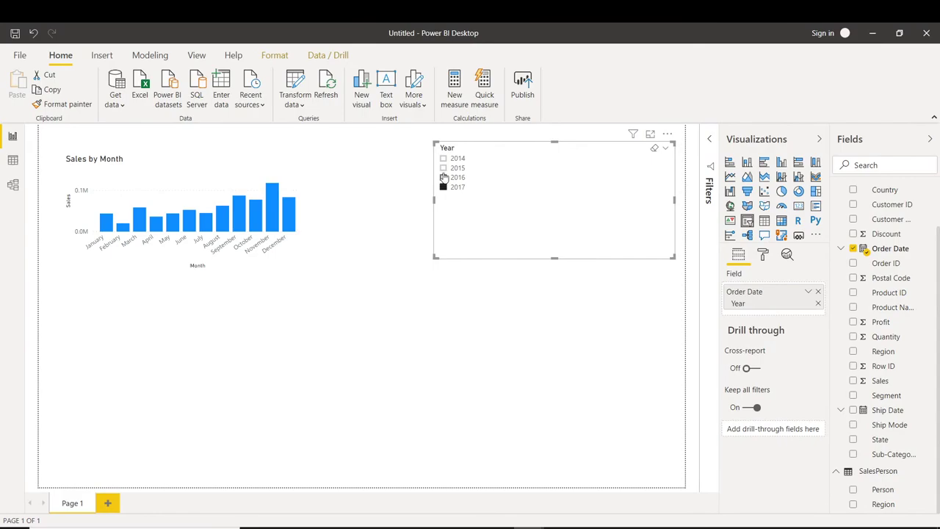
{"action": "left_click", "coordinate": [443, 169]}
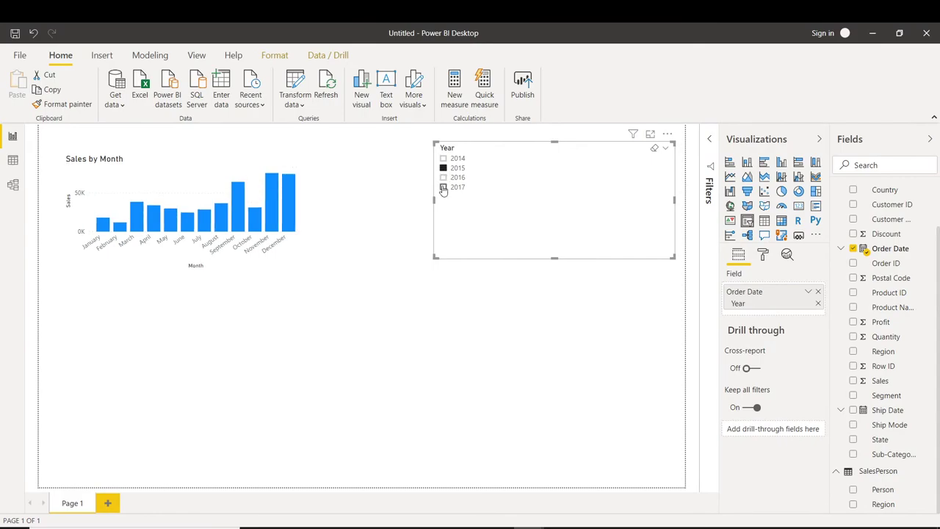
{"action": "left_click", "coordinate": [444, 188]}
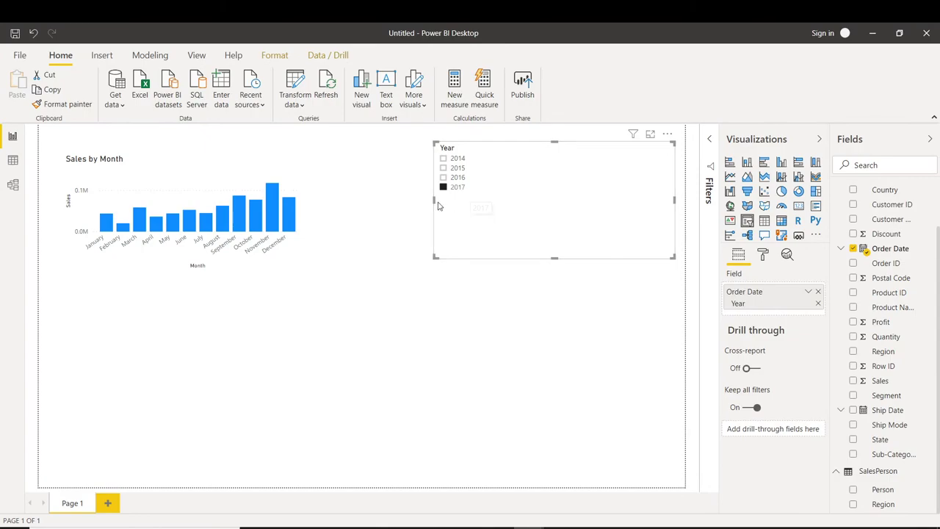
Make the Year slicer narrower, move it up slightly and shorten it to fit the years.
{"action": "left_click_drag", "start_coordinate": [434, 199], "coordinate": [530, 199]}
{"action": "left_click_drag", "start_coordinate": [597, 211], "coordinate": [596, 203]}
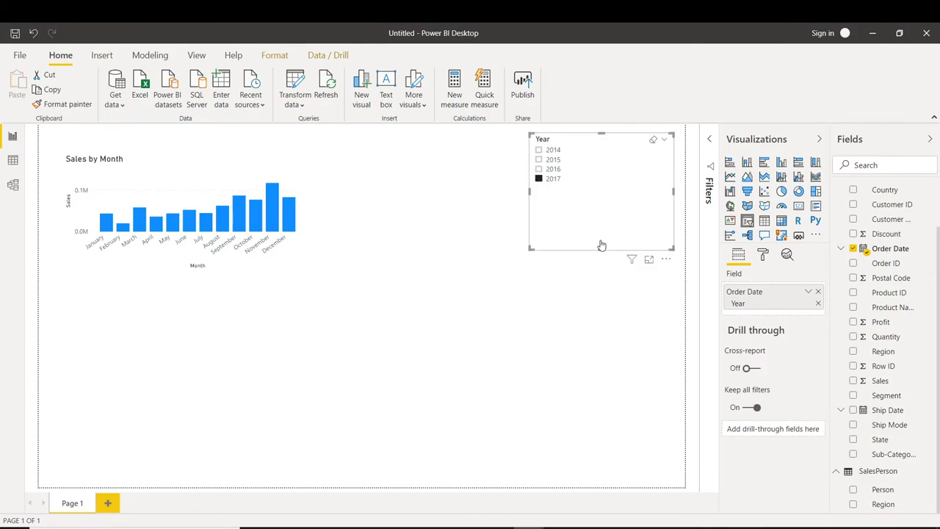
{"action": "left_click_drag", "start_coordinate": [601, 249], "coordinate": [596, 191]}
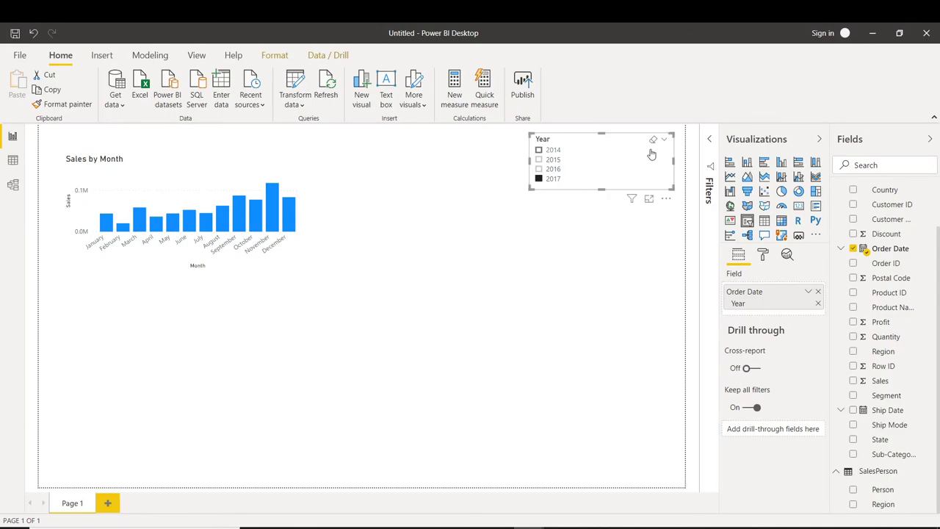
Switch the Year slicer to Dropdown style and select 2015.
{"action": "left_click", "coordinate": [664, 142]}
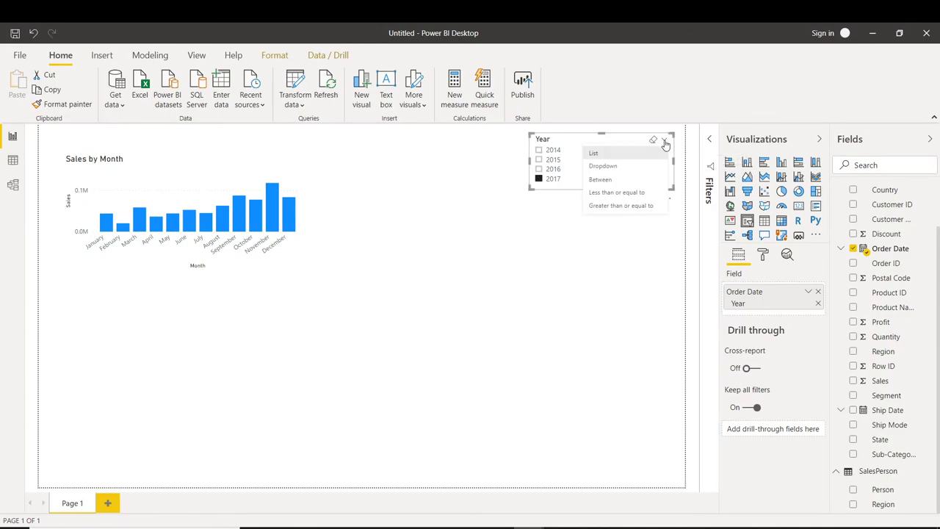
{"action": "left_click", "coordinate": [623, 166]}
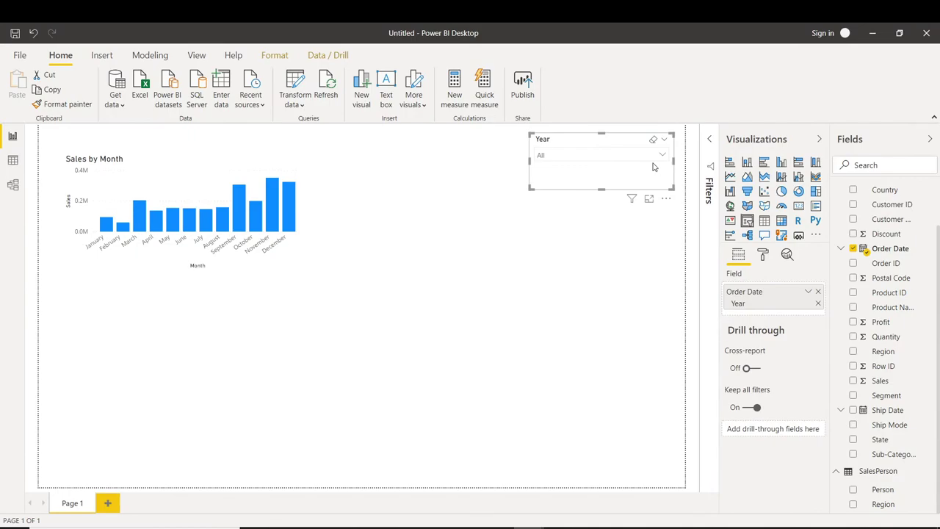
{"action": "left_click", "coordinate": [662, 160]}
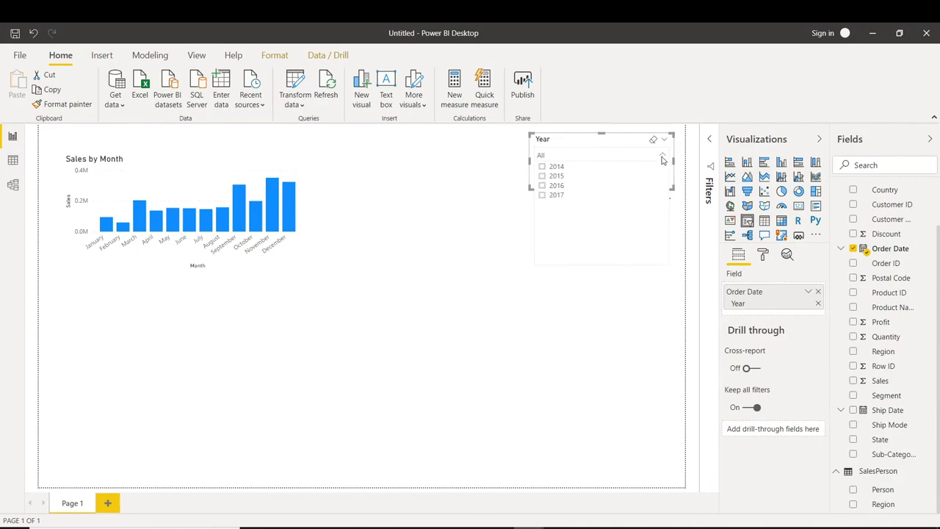
{"action": "left_click", "coordinate": [554, 178]}
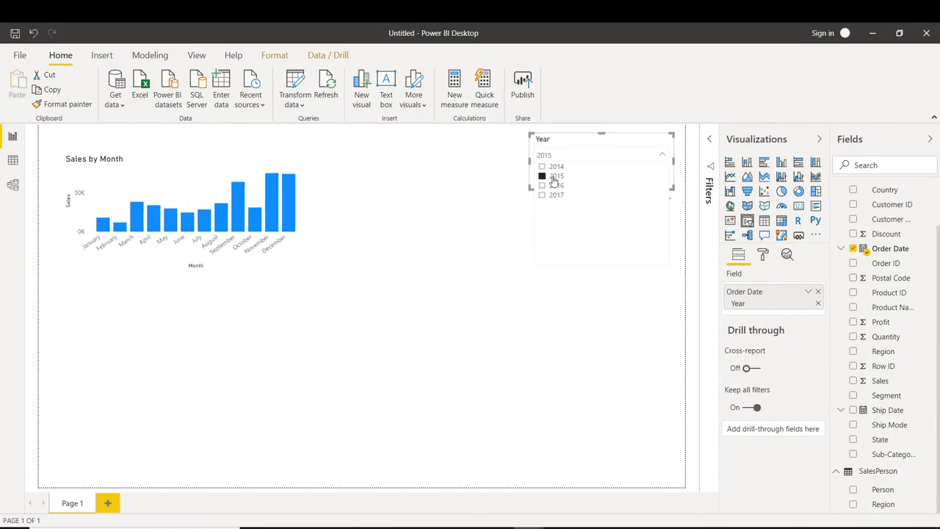
{"action": "left_click", "coordinate": [508, 214]}
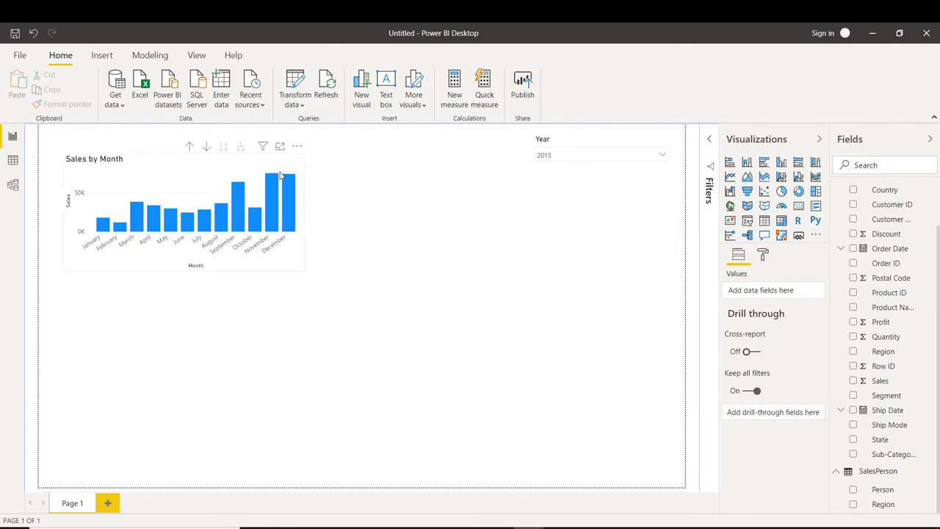
Move the Sales by Month chart down-left and enlarge it from its corner handle.
{"action": "left_click_drag", "start_coordinate": [238, 184], "coordinate": [228, 210]}
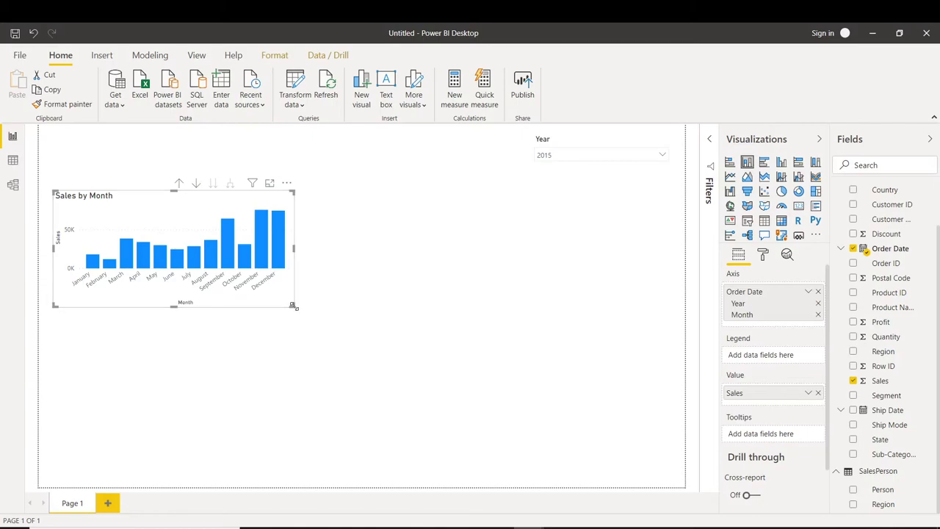
{"action": "left_click_drag", "start_coordinate": [293, 306], "coordinate": [397, 323]}
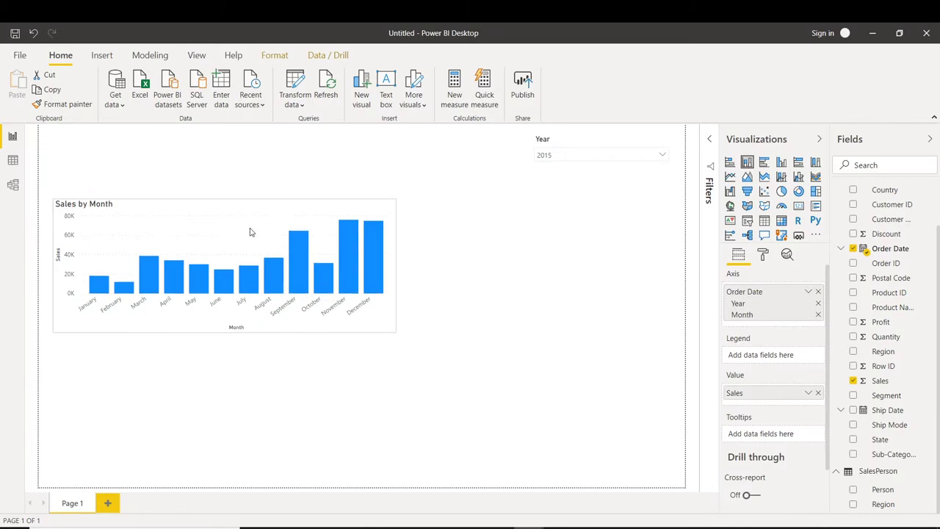
{"action": "left_click", "coordinate": [441, 262]}
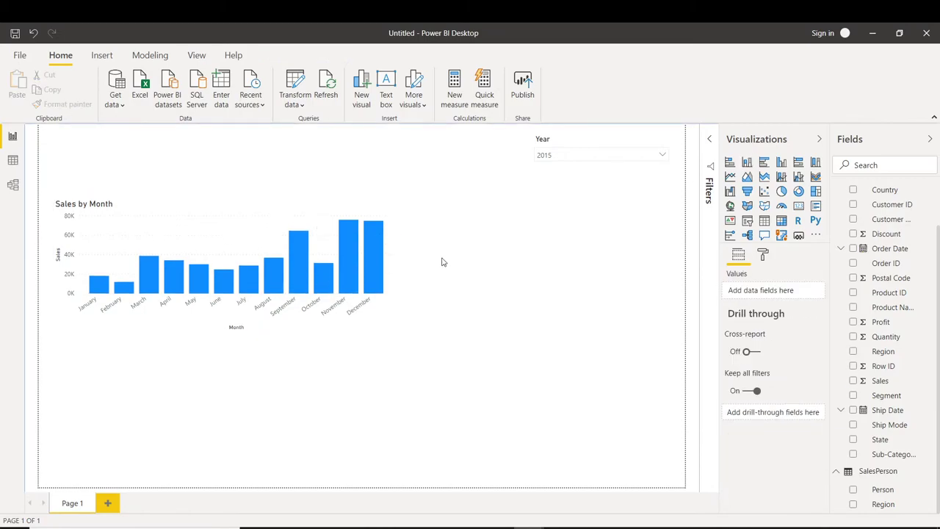
Add a narrow stacked bar chart with Sub-Category on the axis and Sales as values.
{"action": "left_click", "coordinate": [729, 163]}
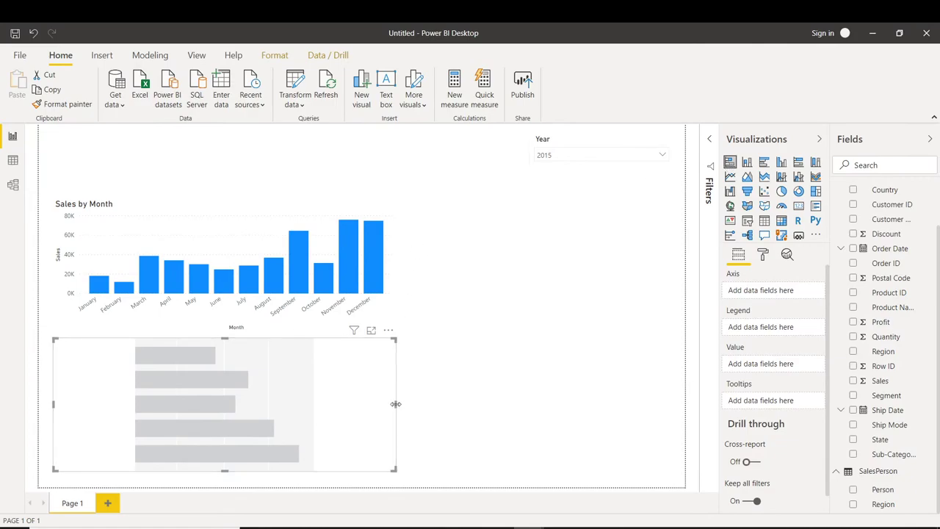
{"action": "left_click_drag", "start_coordinate": [396, 404], "coordinate": [225, 402]}
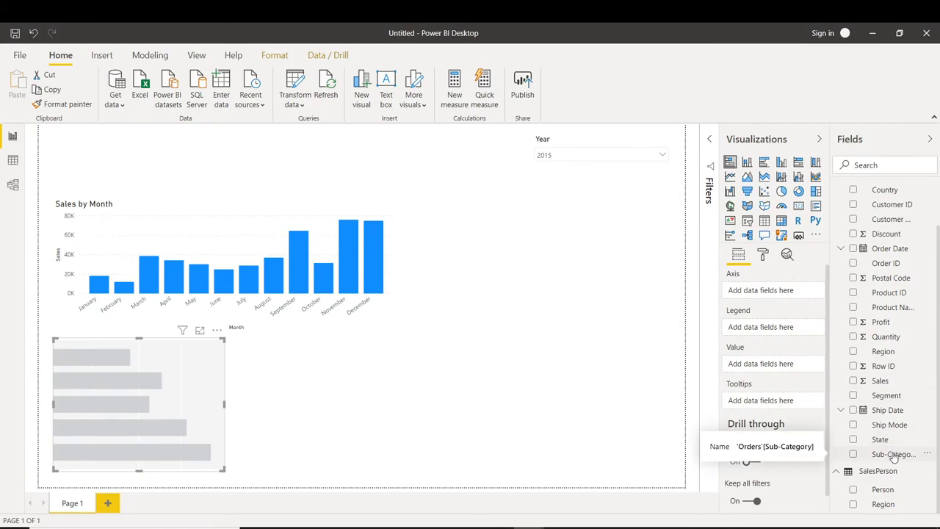
{"action": "left_click_drag", "start_coordinate": [894, 457], "coordinate": [768, 293]}
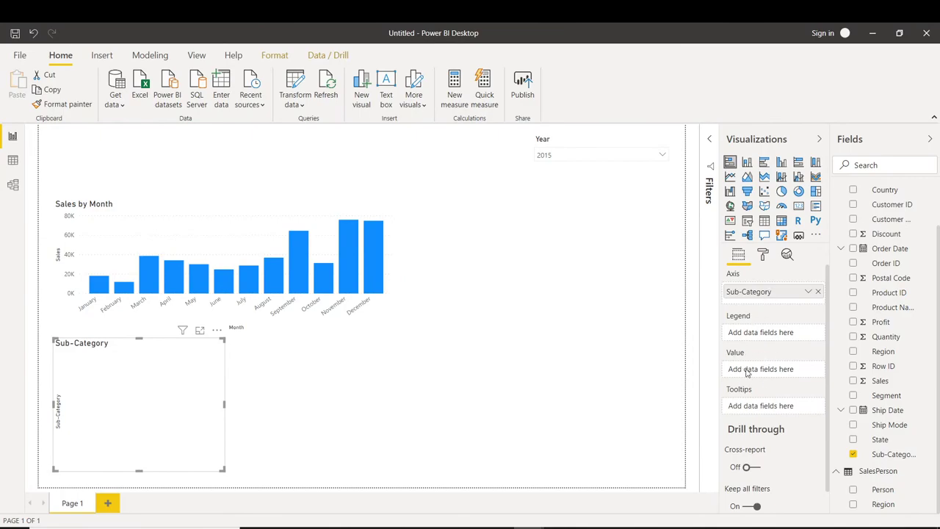
{"action": "left_click_drag", "start_coordinate": [873, 387], "coordinate": [785, 372]}
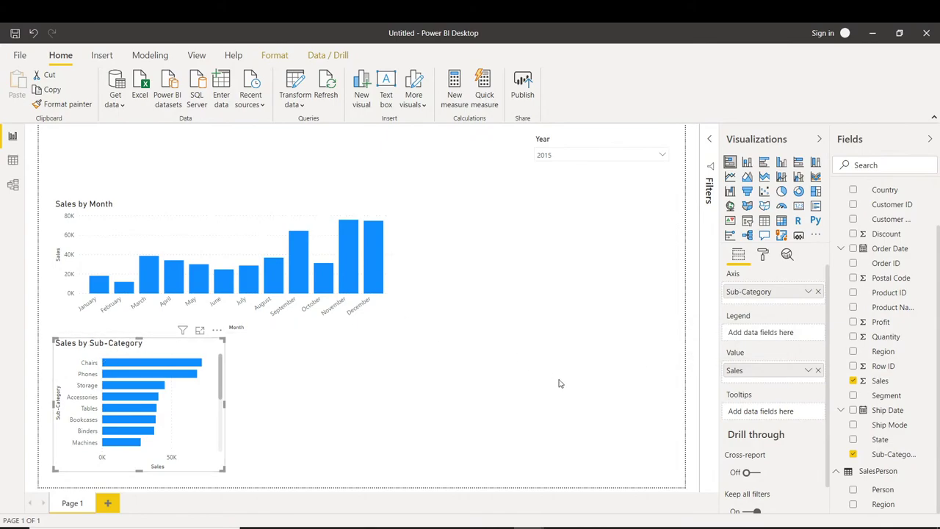
Rename the Sub-Category axis field to 'Product Category'.
{"action": "double_click", "coordinate": [756, 296]}
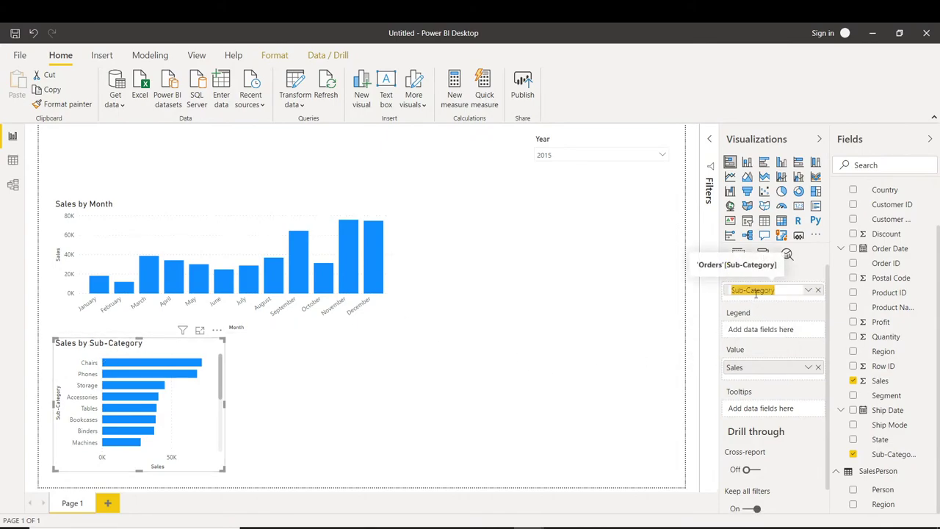
{"action": "type", "text": "Products Category"}
{"action": "key", "text": "Return"}
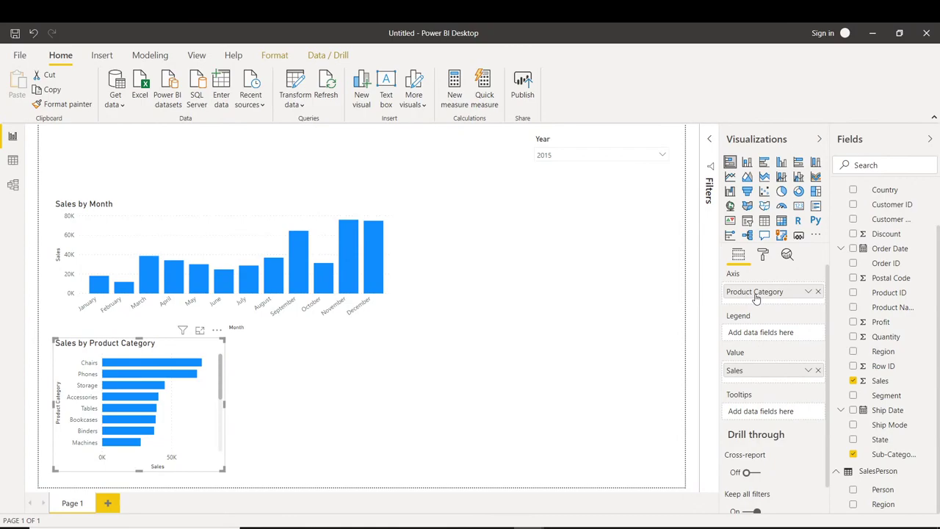
{"action": "left_click", "coordinate": [251, 397]}
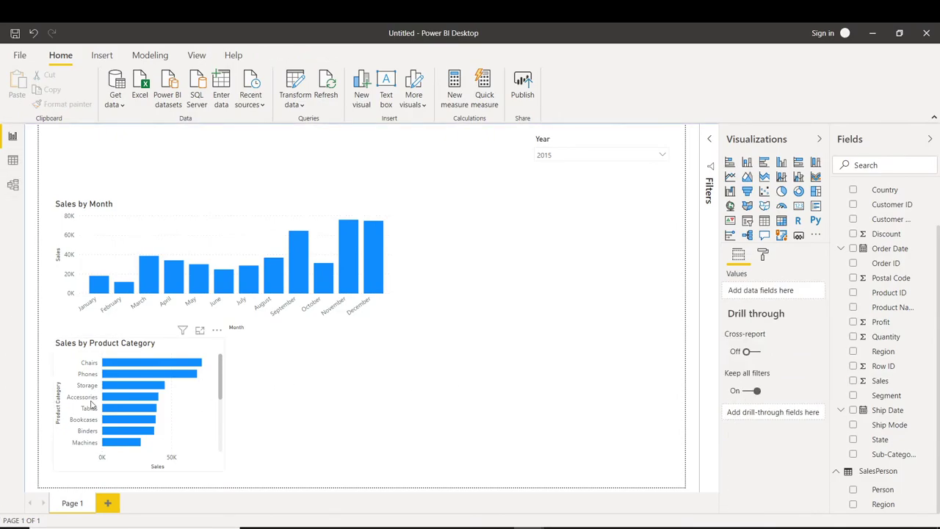
{"action": "left_click", "coordinate": [114, 368]}
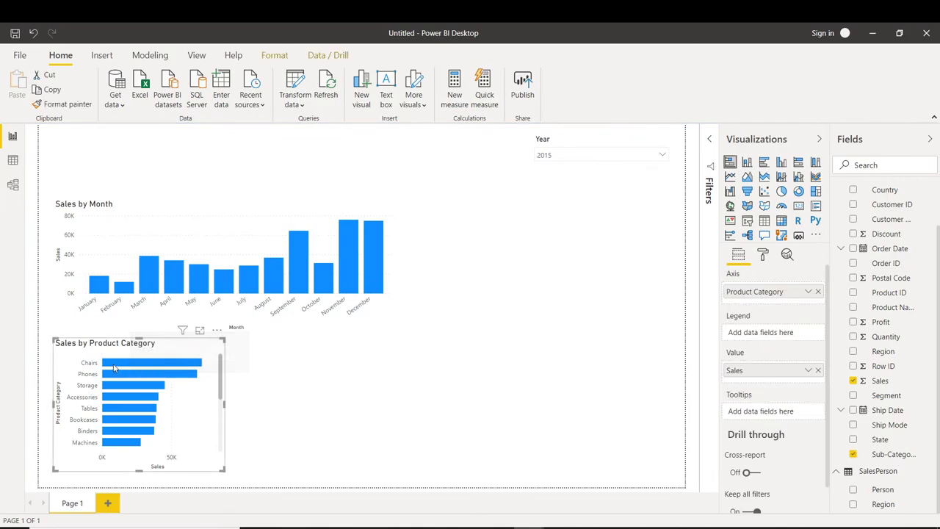
{"action": "left_click", "coordinate": [125, 365]}
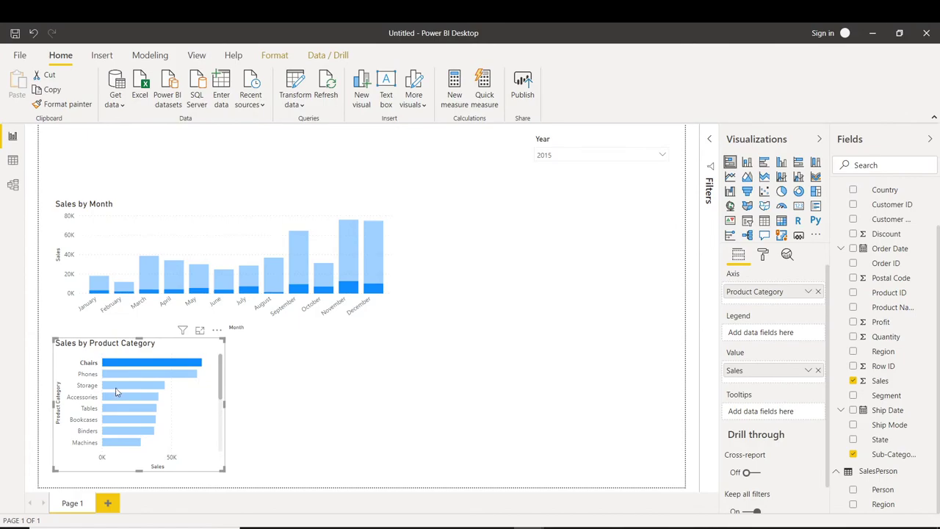
{"action": "left_click", "coordinate": [116, 390]}
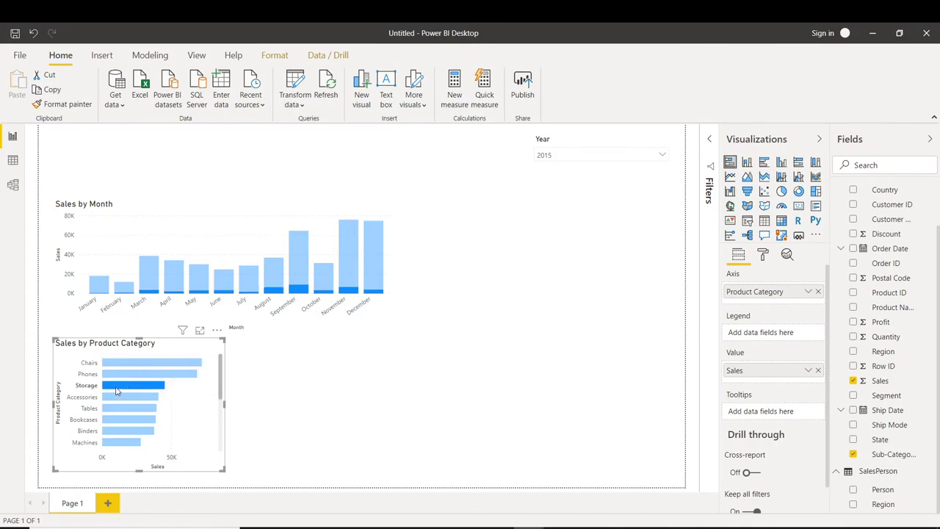
{"action": "left_click", "coordinate": [111, 443]}
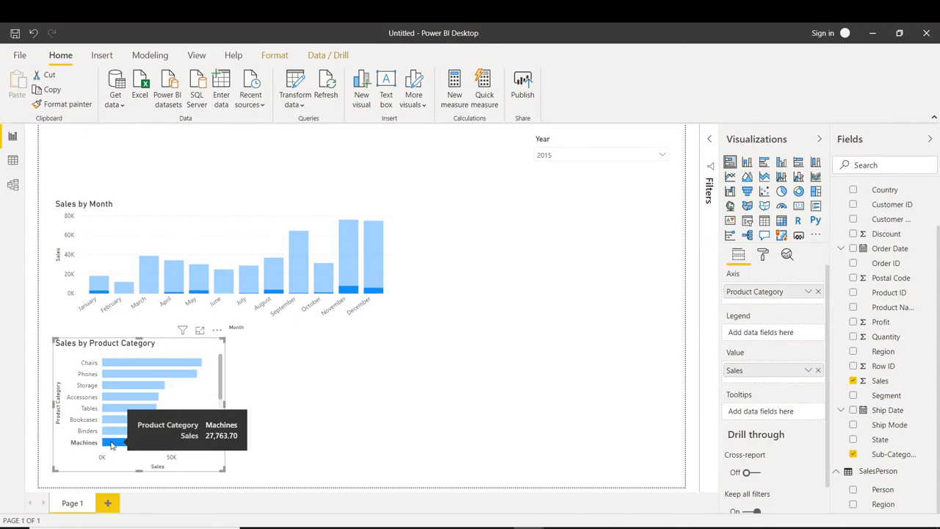
{"action": "left_click", "coordinate": [110, 443]}
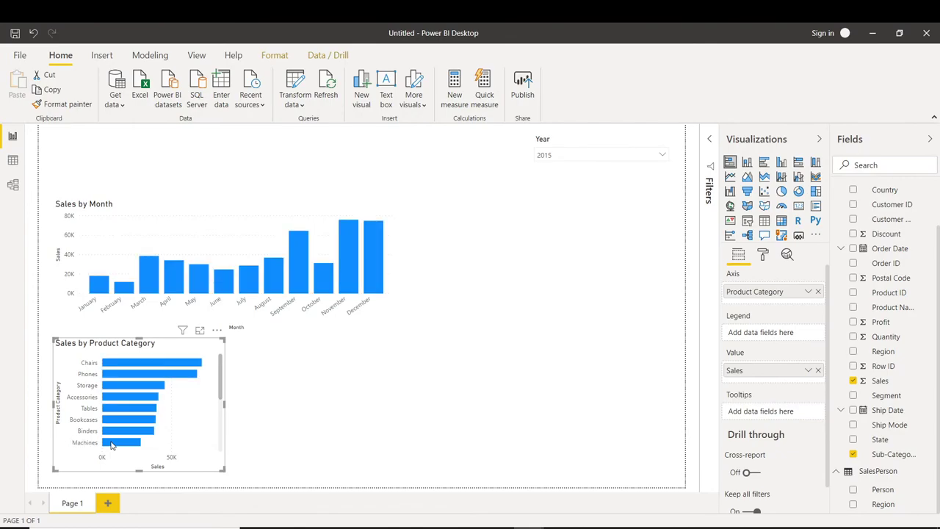
{"action": "left_click", "coordinate": [118, 387]}
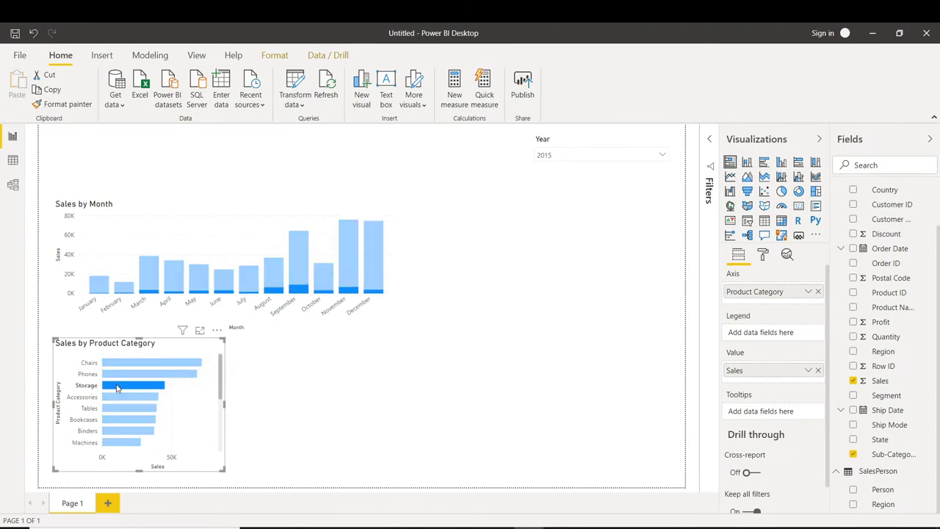
{"action": "left_click", "coordinate": [118, 387]}
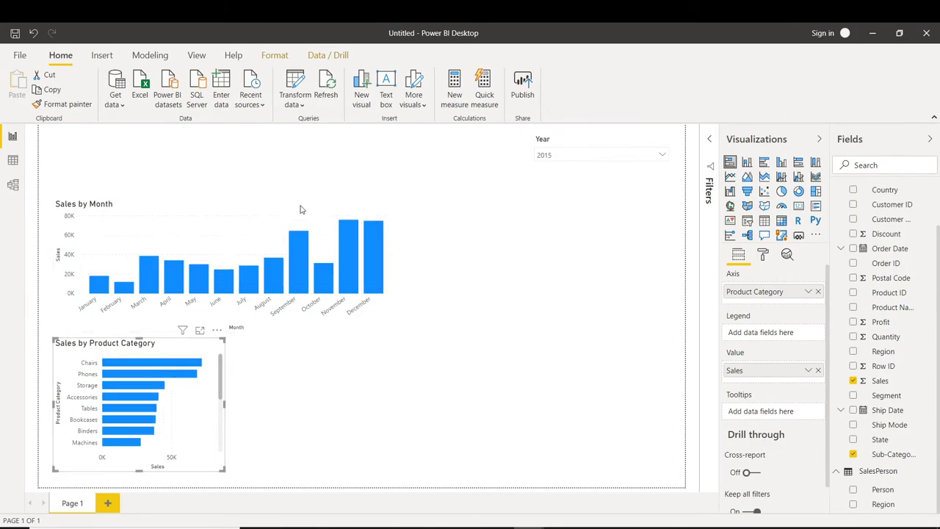
Remove the unwanted Q&A visual that appeared on the canvas.
{"action": "left_click", "coordinate": [328, 404]}
{"action": "double_click", "coordinate": [329, 404]}
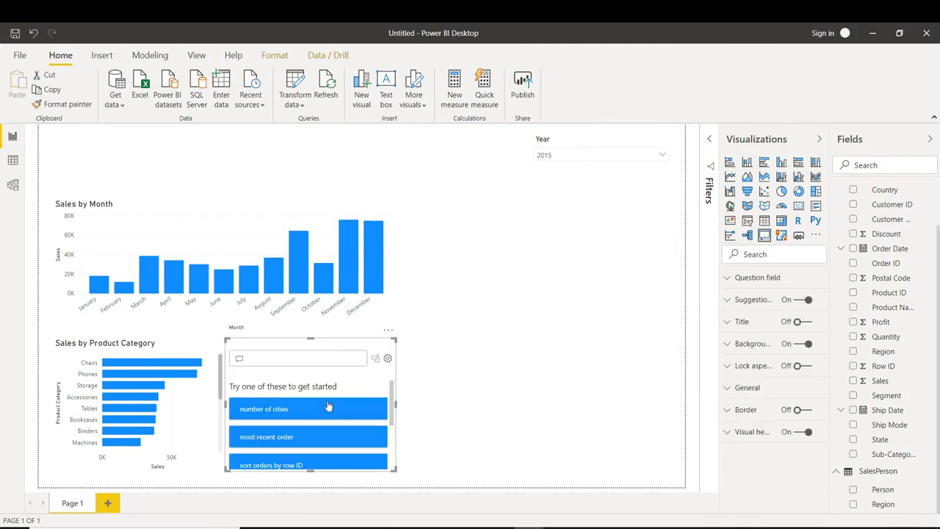
{"action": "left_click", "coordinate": [389, 331]}
{"action": "left_click", "coordinate": [396, 344]}
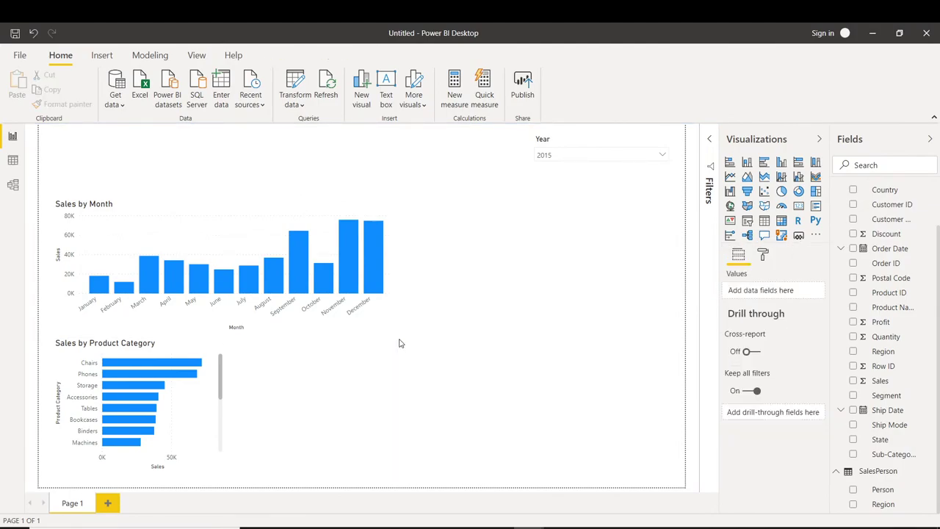
Add a map visual beside the Year slicer and enlarge it to fill the right side.
{"action": "left_click", "coordinate": [729, 206]}
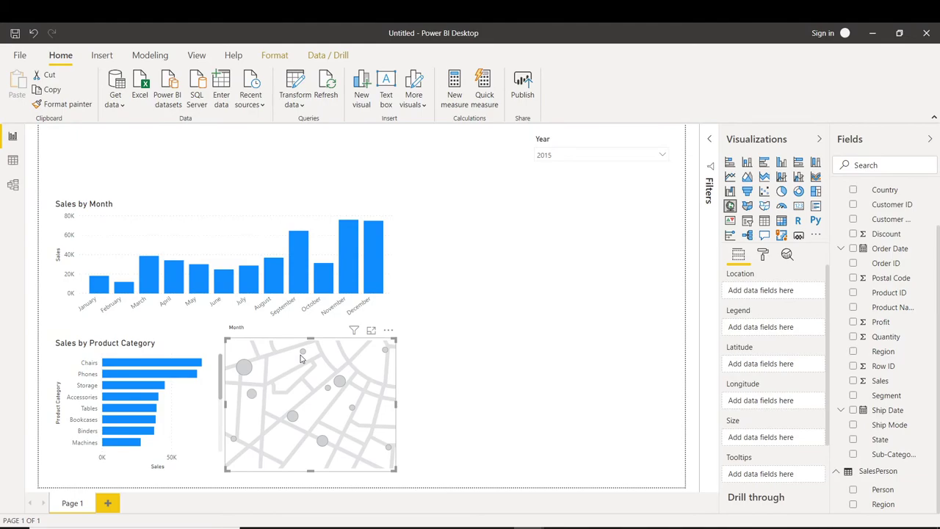
{"action": "left_click_drag", "start_coordinate": [301, 358], "coordinate": [582, 208]}
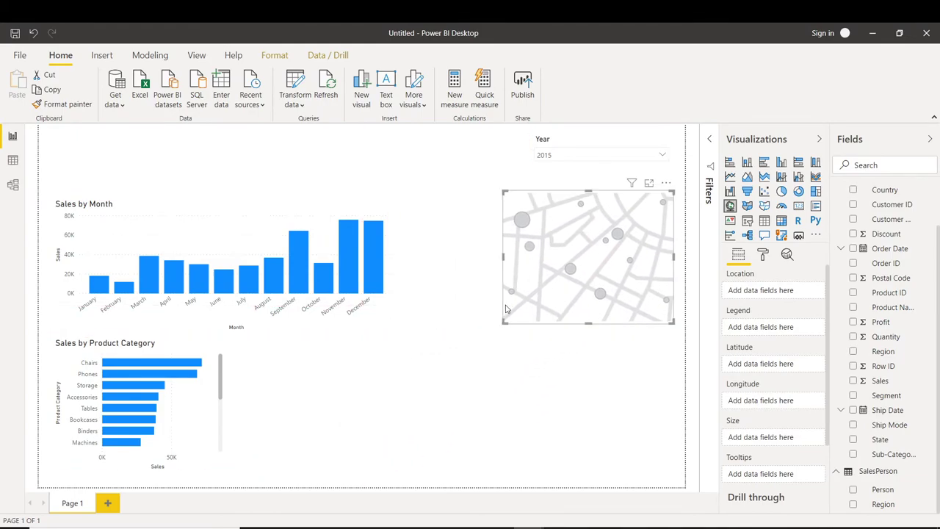
{"action": "left_click_drag", "start_coordinate": [504, 321], "coordinate": [400, 480]}
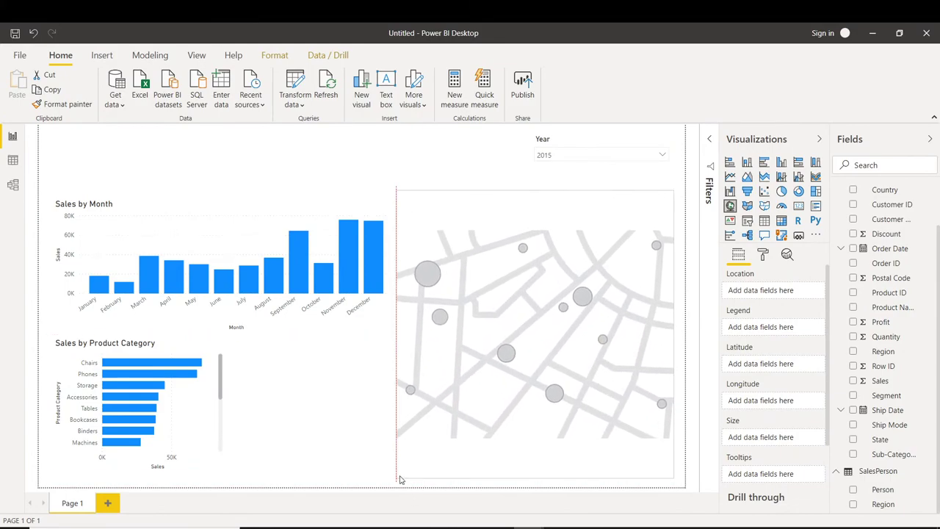
{"action": "left_click_drag", "start_coordinate": [400, 480], "coordinate": [399, 476]}
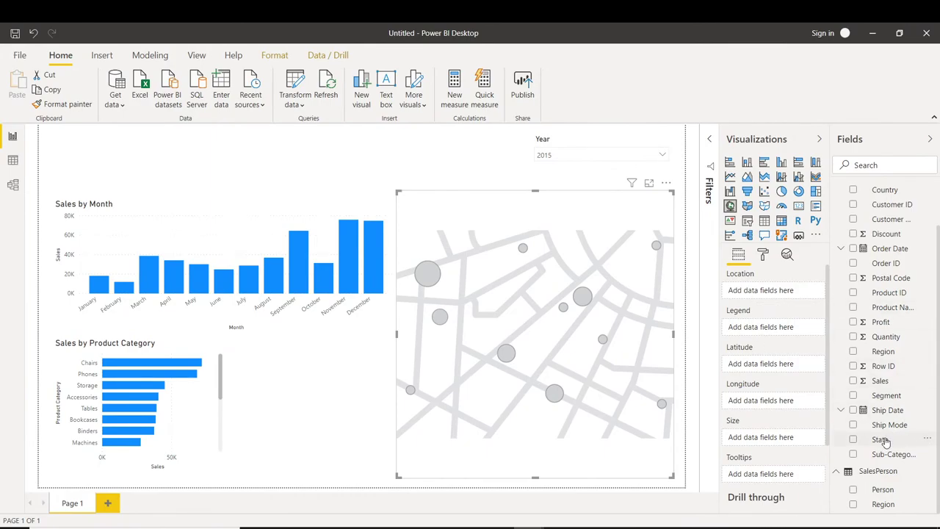
Put State in Location, Region in Legend and Sales in Size on the map.
{"action": "left_click_drag", "start_coordinate": [880, 439], "coordinate": [772, 289]}
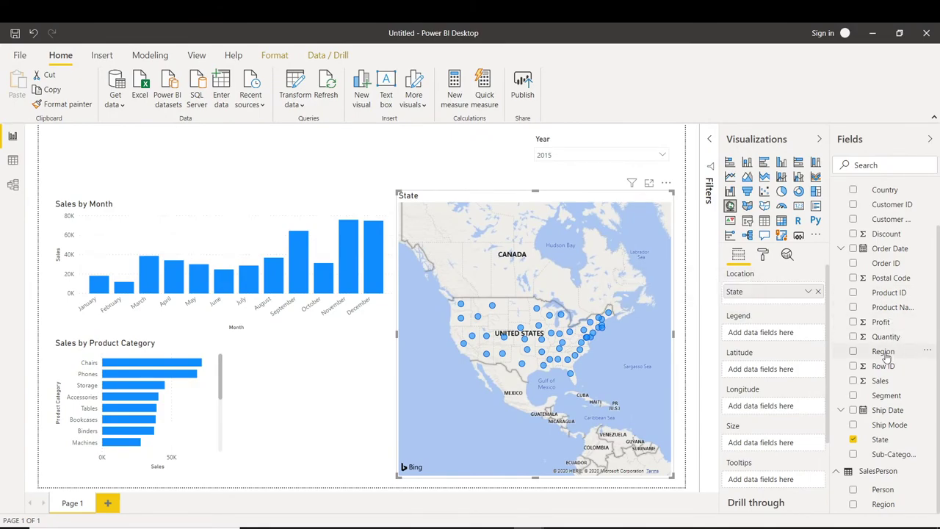
{"action": "left_click_drag", "start_coordinate": [886, 357], "coordinate": [786, 338]}
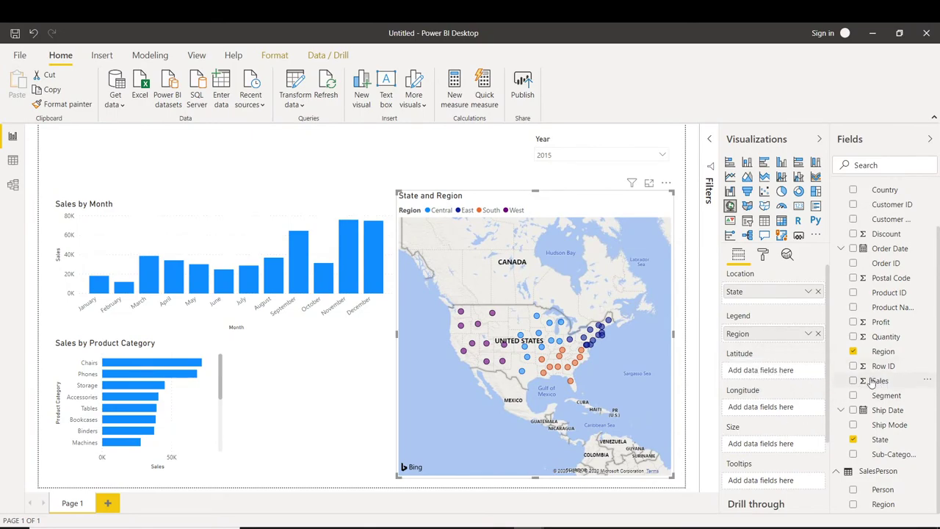
{"action": "left_click_drag", "start_coordinate": [872, 383], "coordinate": [781, 447]}
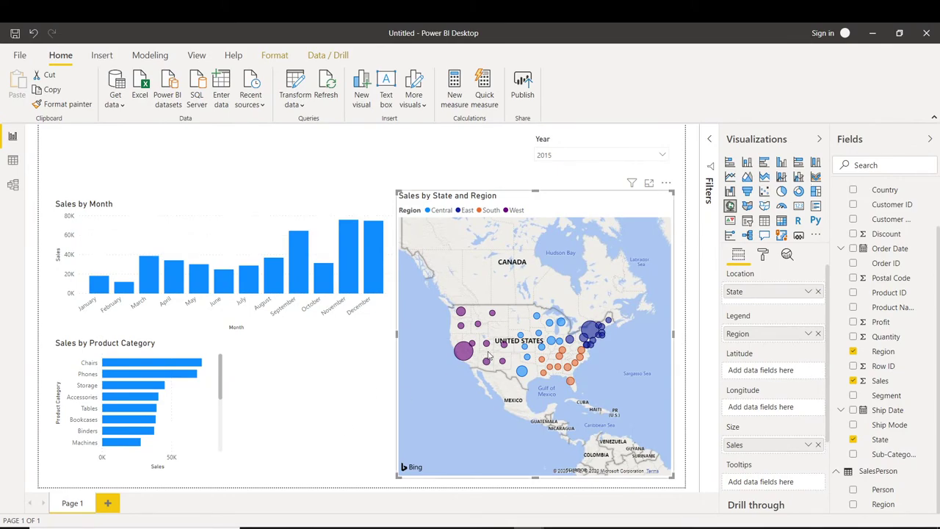
{"action": "scroll", "coordinate": [489, 355], "scroll_direction": "up", "scroll_amount": 2}
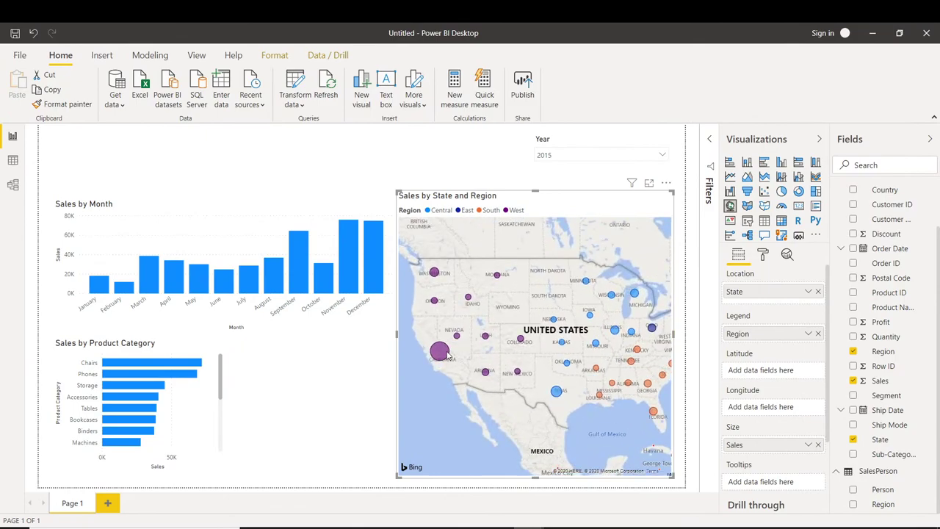
{"action": "mouse_move", "coordinate": [447, 354]}
{"action": "mouse_move", "coordinate": [436, 303]}
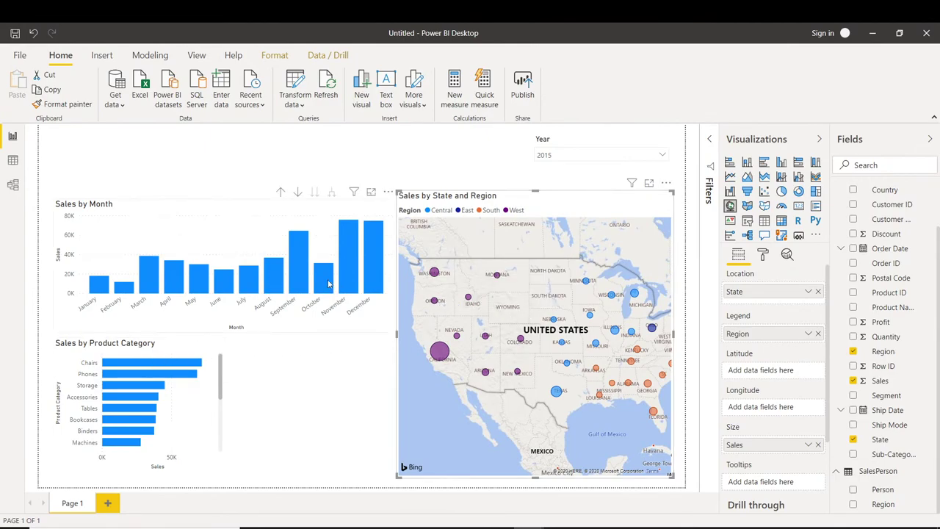
{"action": "left_click", "coordinate": [297, 282]}
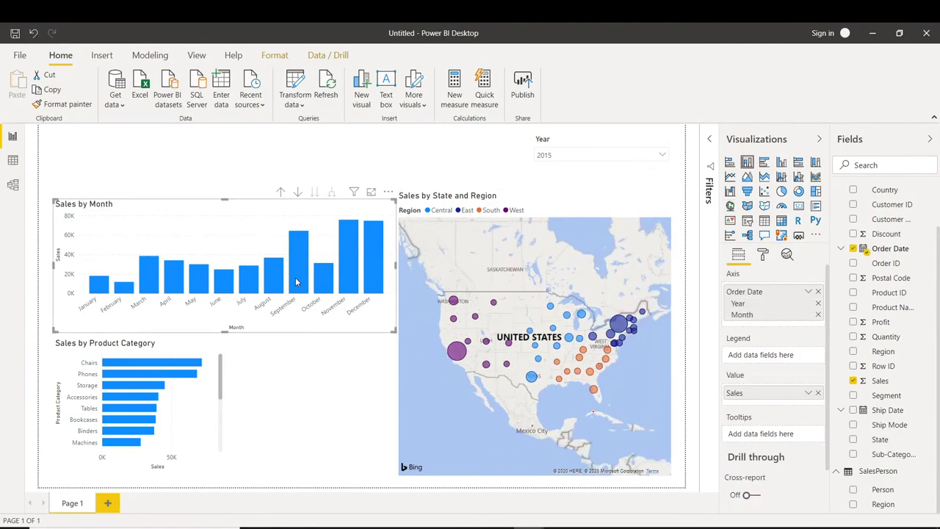
{"action": "left_click", "coordinate": [296, 282]}
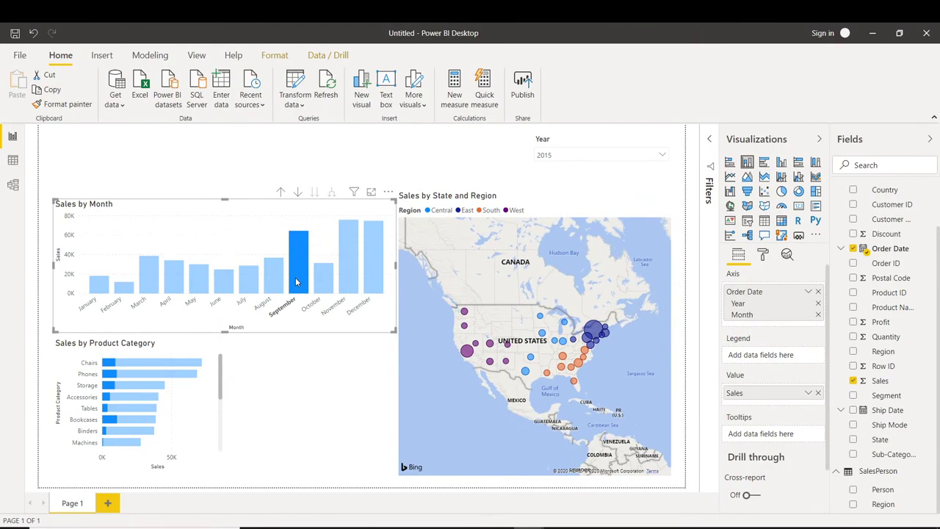
{"action": "left_click", "coordinate": [343, 274]}
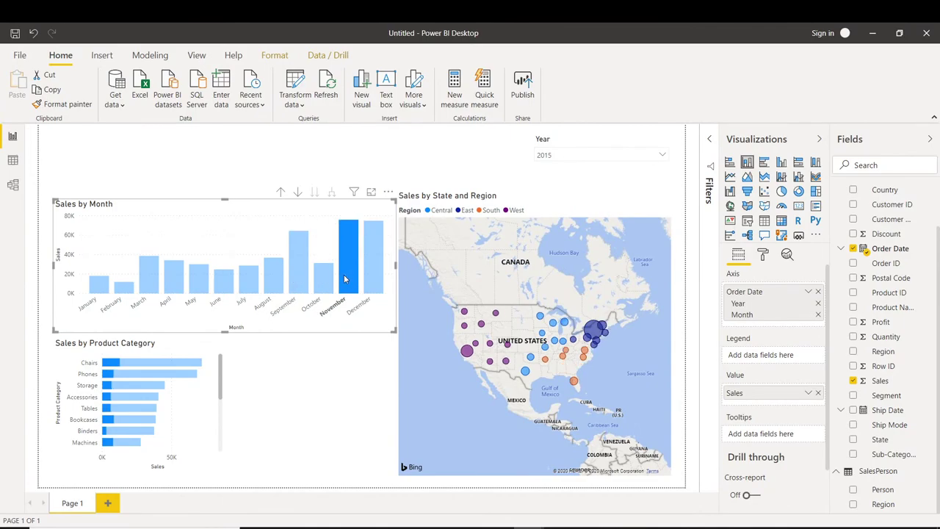
{"action": "left_click", "coordinate": [344, 274]}
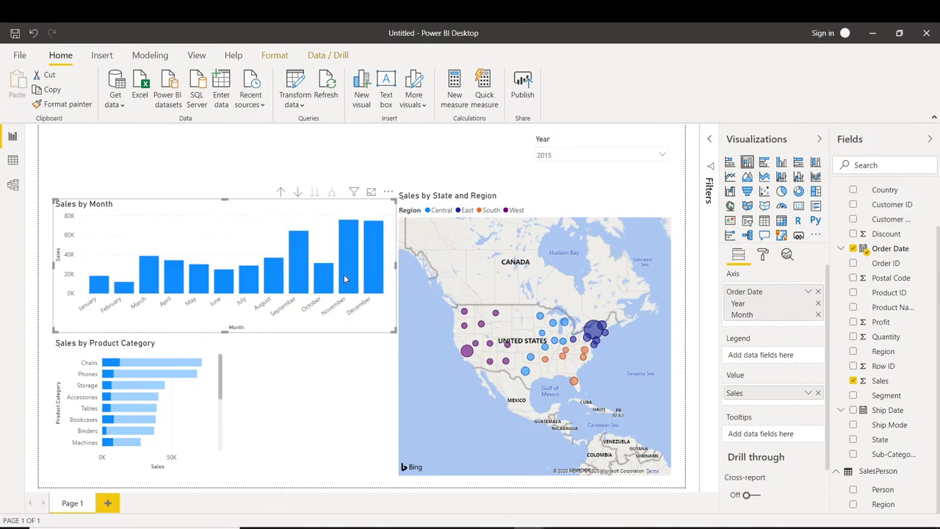
{"action": "left_click", "coordinate": [128, 431]}
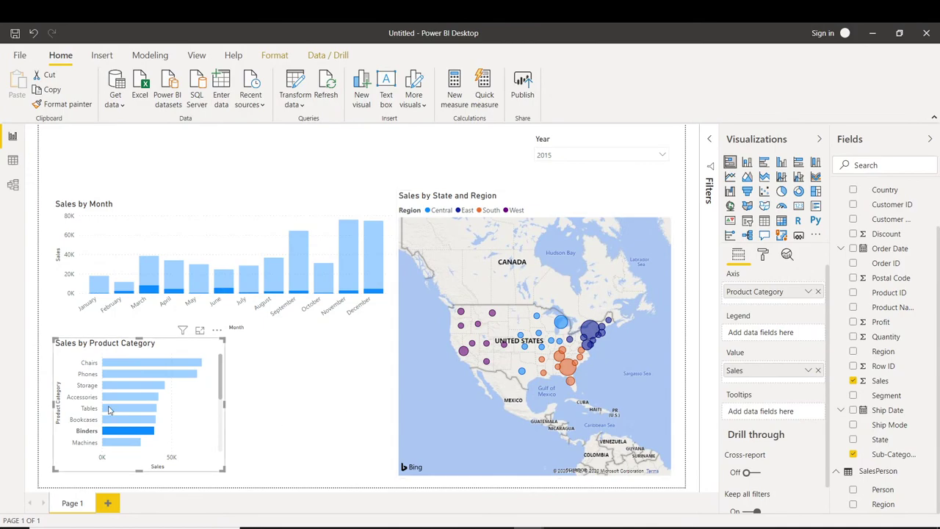
{"action": "left_click", "coordinate": [115, 380]}
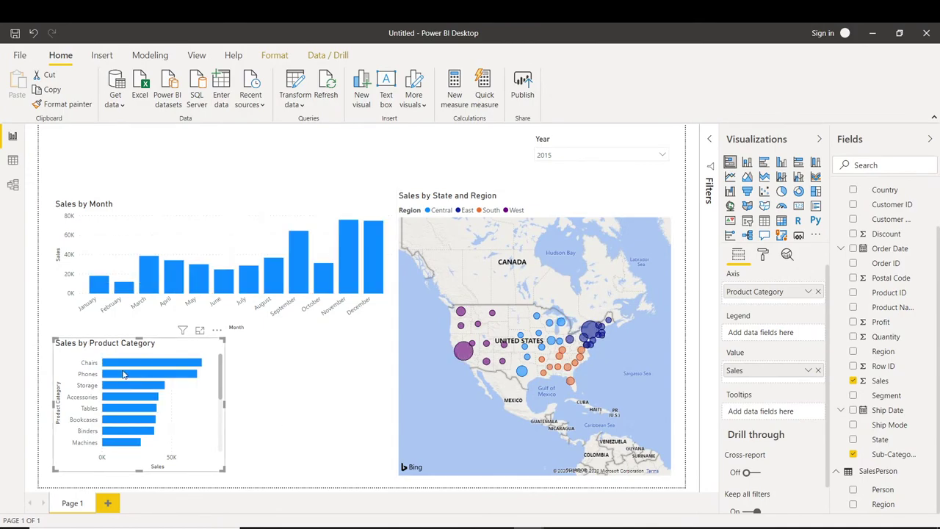
{"action": "left_click", "coordinate": [122, 375]}
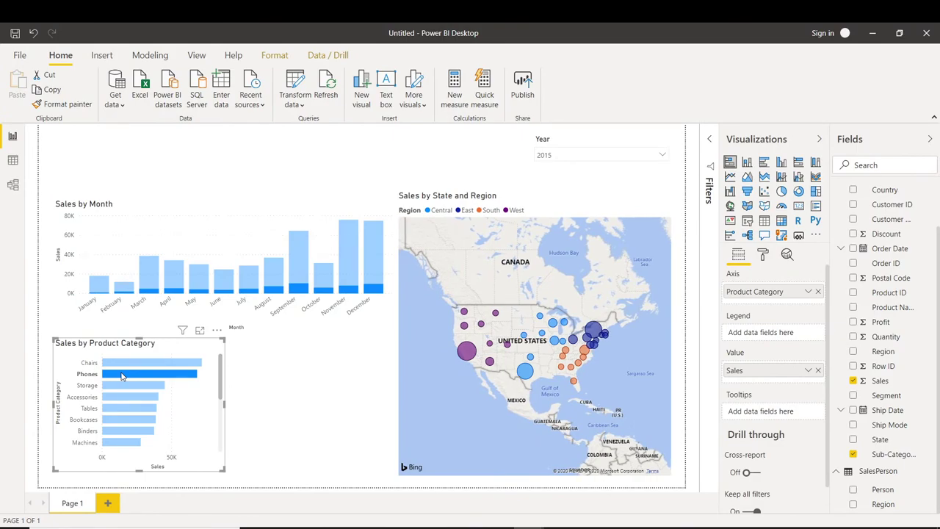
{"action": "left_click", "coordinate": [122, 375]}
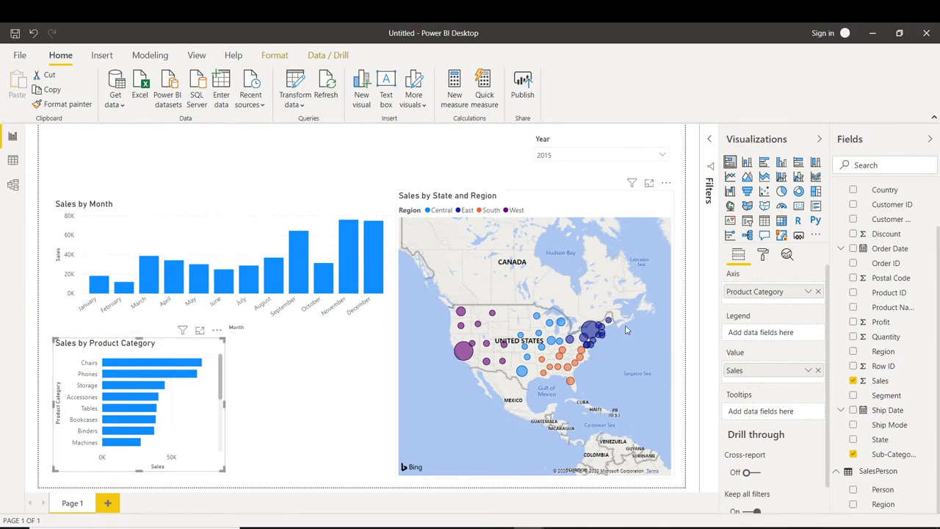
{"action": "left_click", "coordinate": [629, 211]}
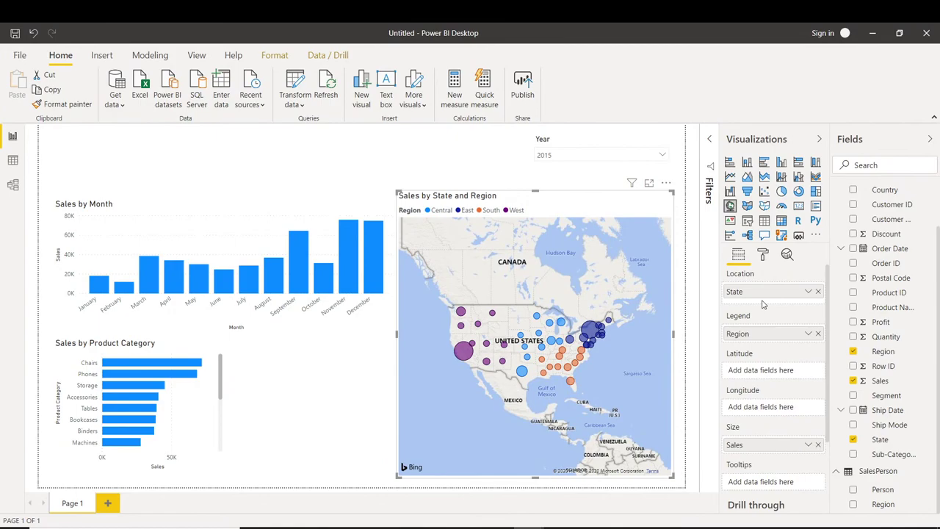
Deselect the map by clicking empty canvas, ready to add a donut chart.
{"action": "scroll", "coordinate": [762, 304], "scroll_direction": "down", "scroll_amount": 2}
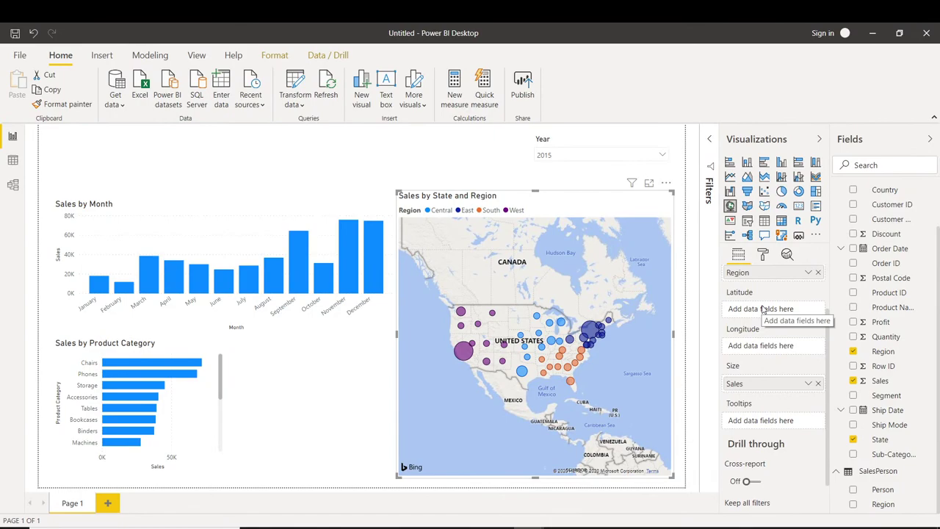
{"action": "scroll", "coordinate": [762, 309], "scroll_direction": "up", "scroll_amount": 2}
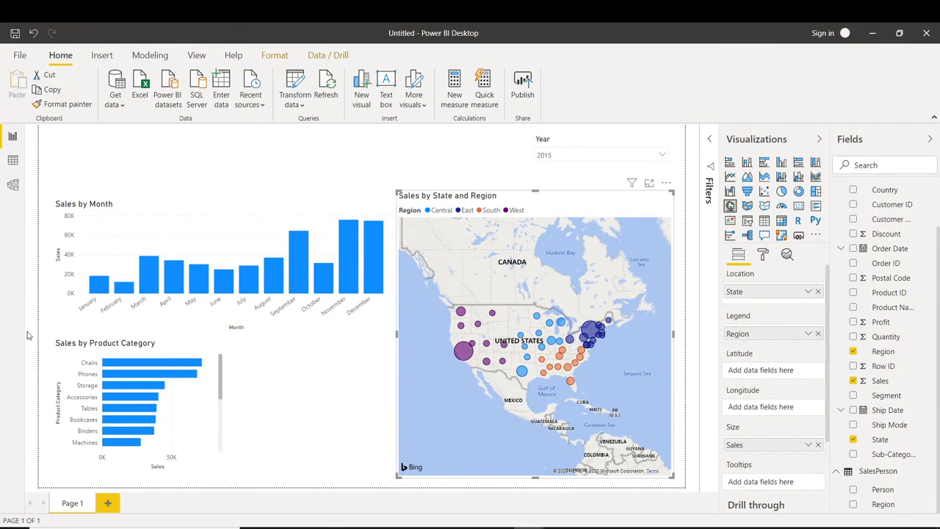
{"action": "left_click", "coordinate": [338, 420]}
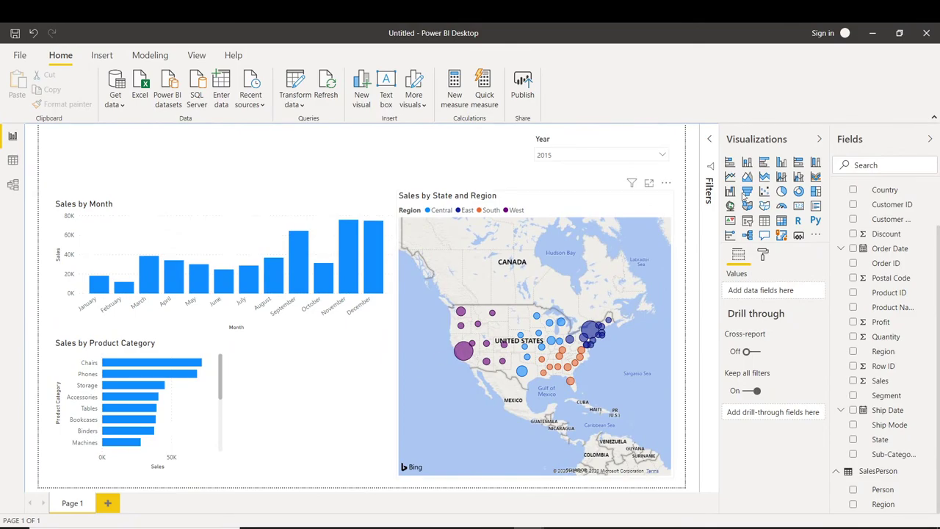
Add a donut chart with Person as the legend and Sales as the values.
{"action": "left_click", "coordinate": [798, 191]}
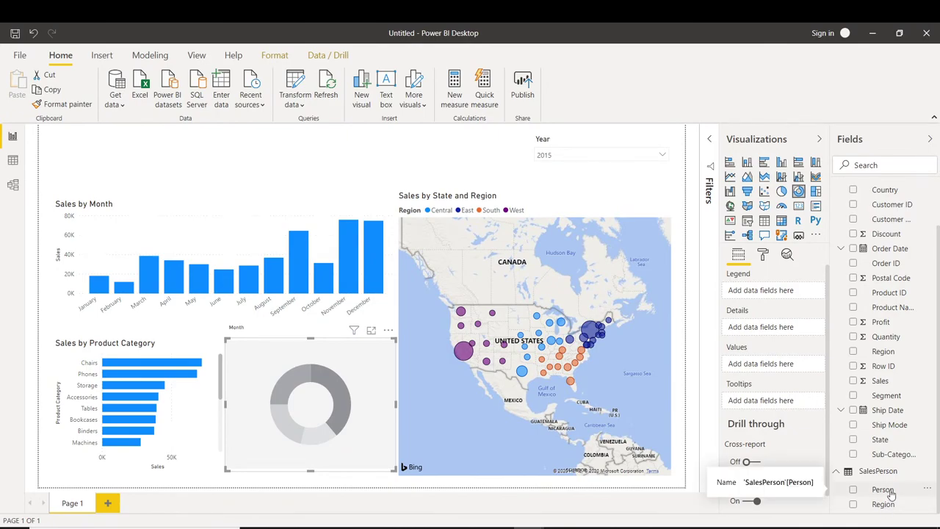
{"action": "left_click_drag", "start_coordinate": [888, 495], "coordinate": [778, 292]}
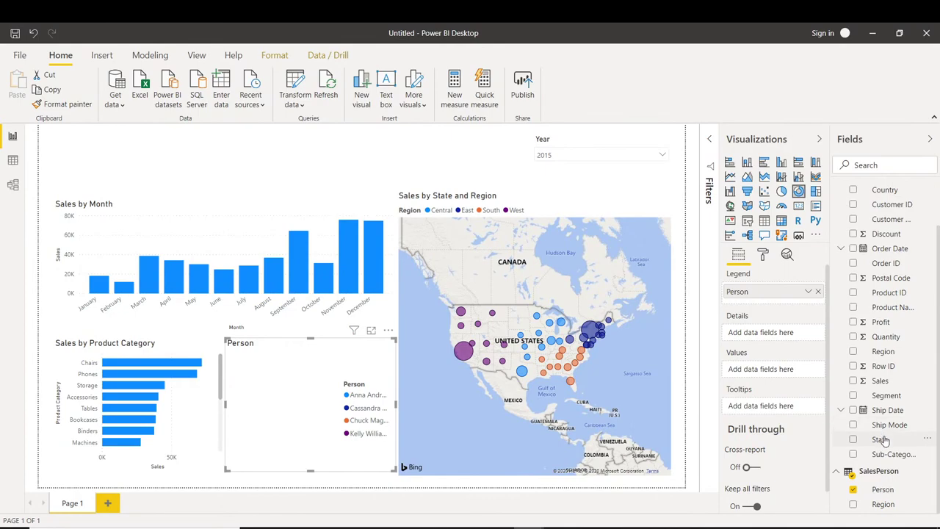
{"action": "left_click_drag", "start_coordinate": [880, 382], "coordinate": [779, 374]}
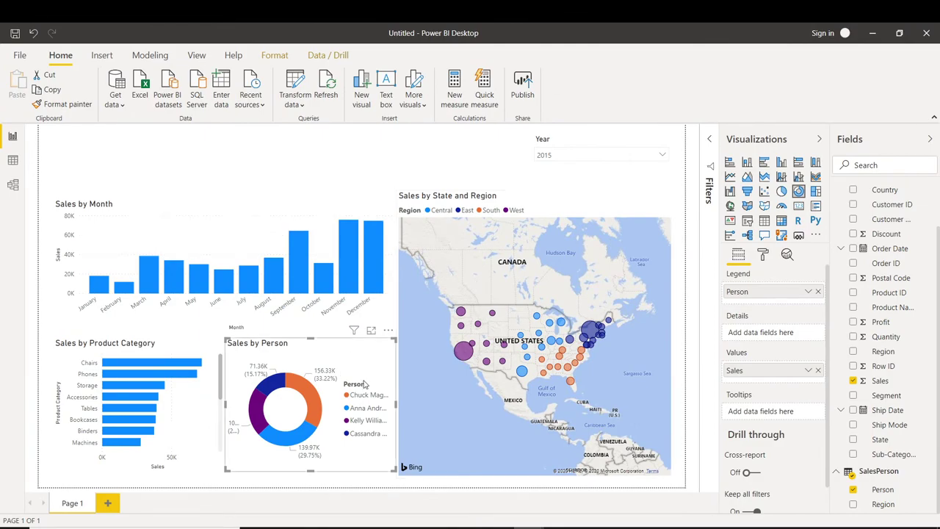
{"action": "mouse_move", "coordinate": [289, 369]}
{"action": "mouse_move", "coordinate": [276, 388]}
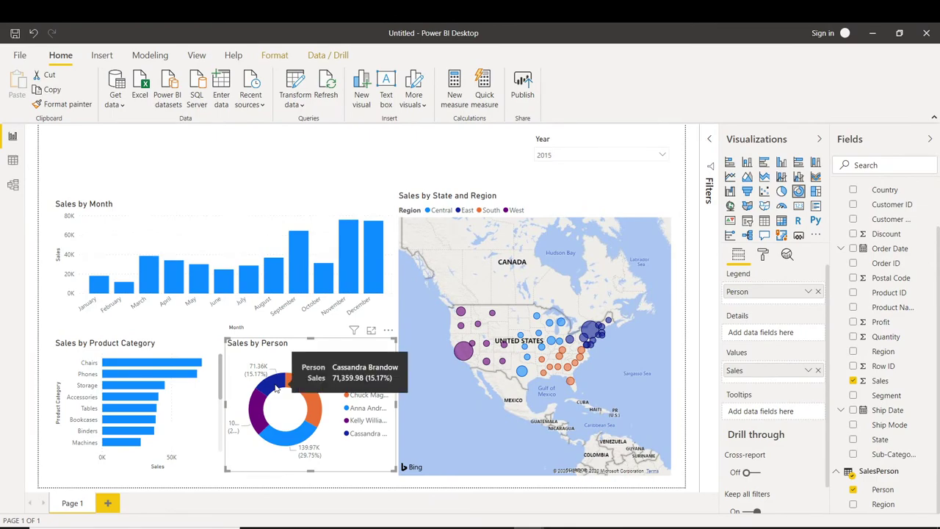
Cross-filter the report by the top salesperson's donut slice, then clear that filter.
{"action": "left_click", "coordinate": [276, 387]}
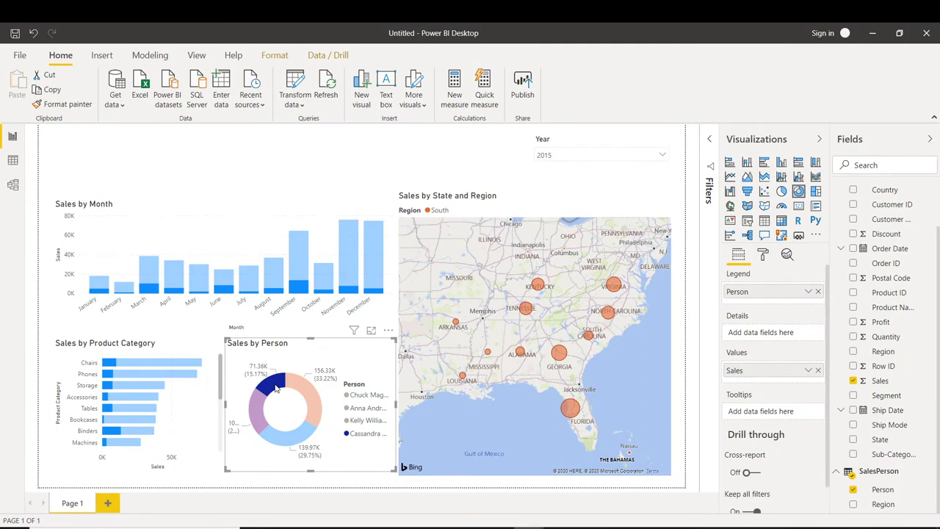
{"action": "left_click", "coordinate": [271, 389]}
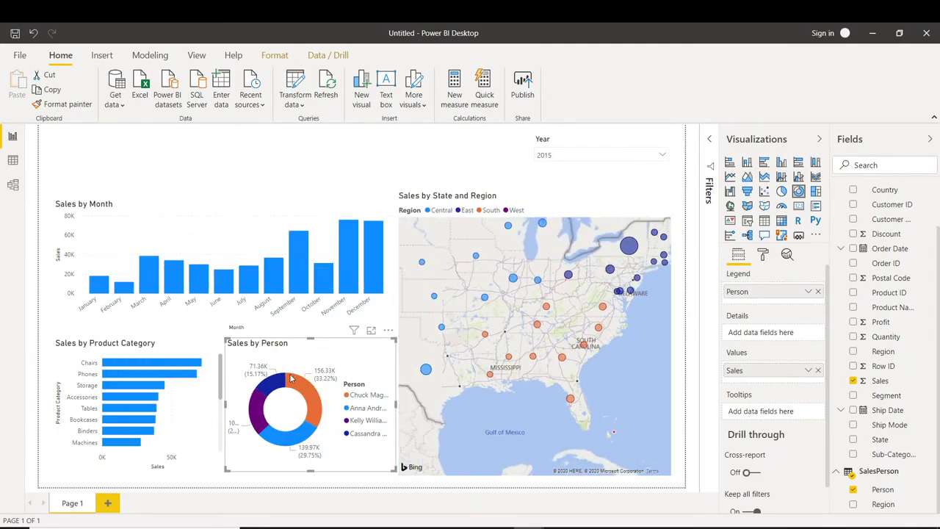
{"action": "left_click", "coordinate": [270, 389]}
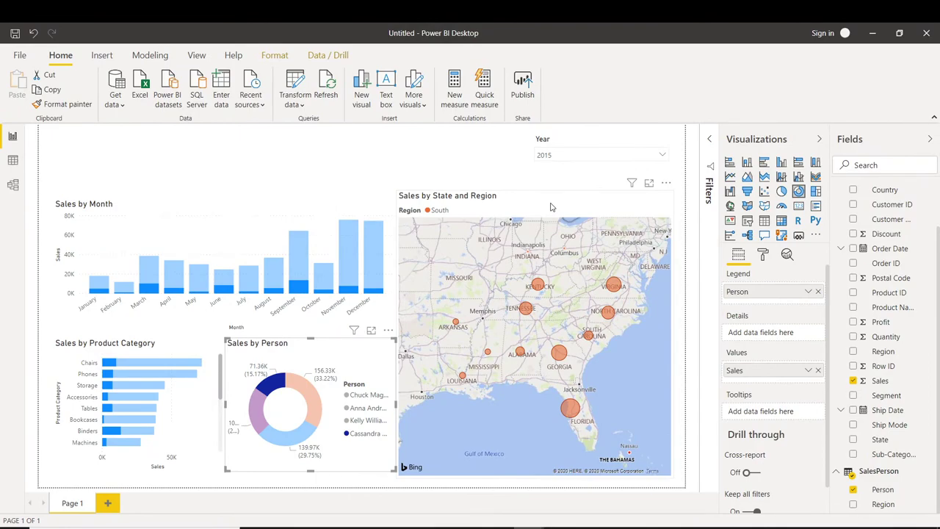
{"action": "left_click", "coordinate": [297, 363]}
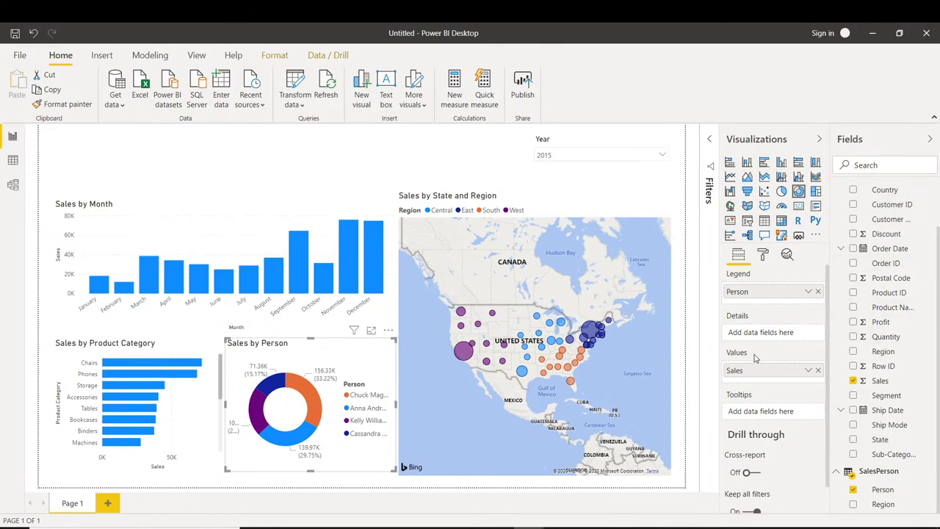
Open the donut's Format pane and look through its Data colors and Legend settings.
{"action": "left_click", "coordinate": [765, 255]}
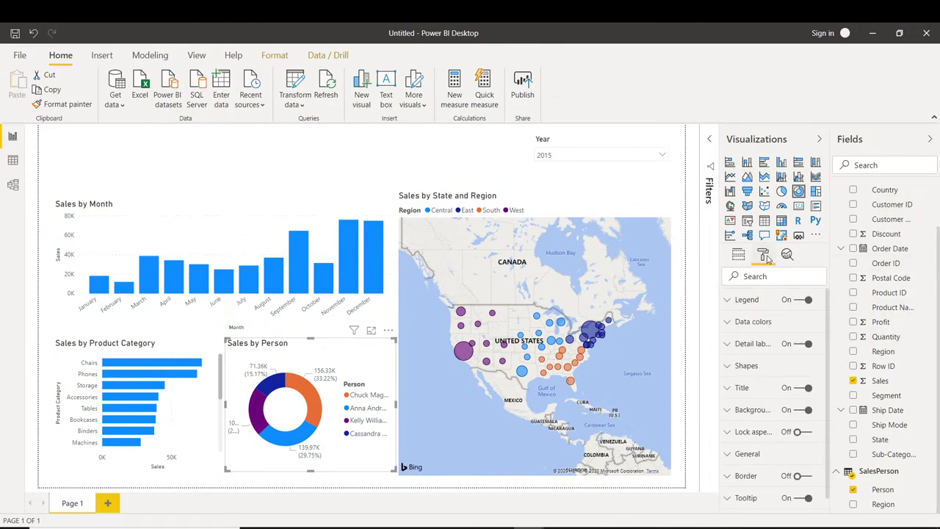
{"action": "left_click", "coordinate": [746, 329]}
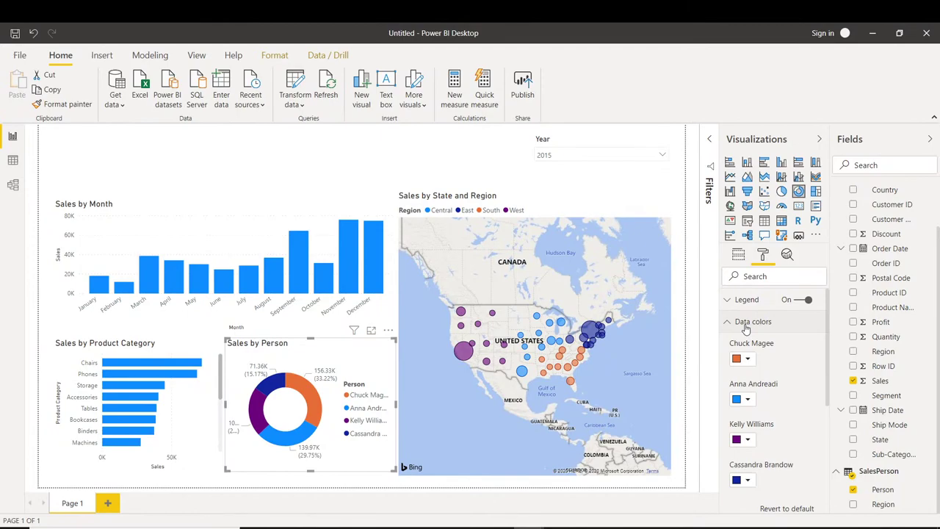
{"action": "left_click", "coordinate": [745, 325]}
{"action": "left_click", "coordinate": [745, 304]}
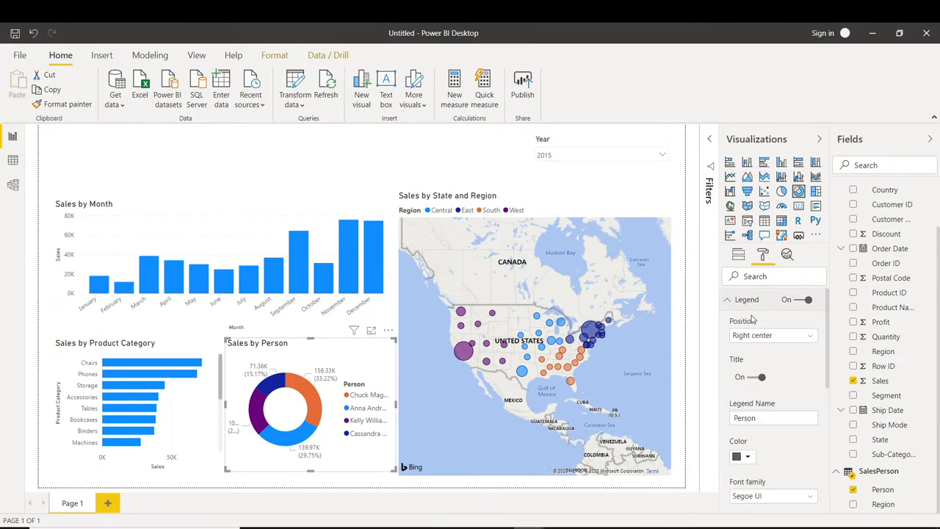
{"action": "left_click", "coordinate": [745, 301]}
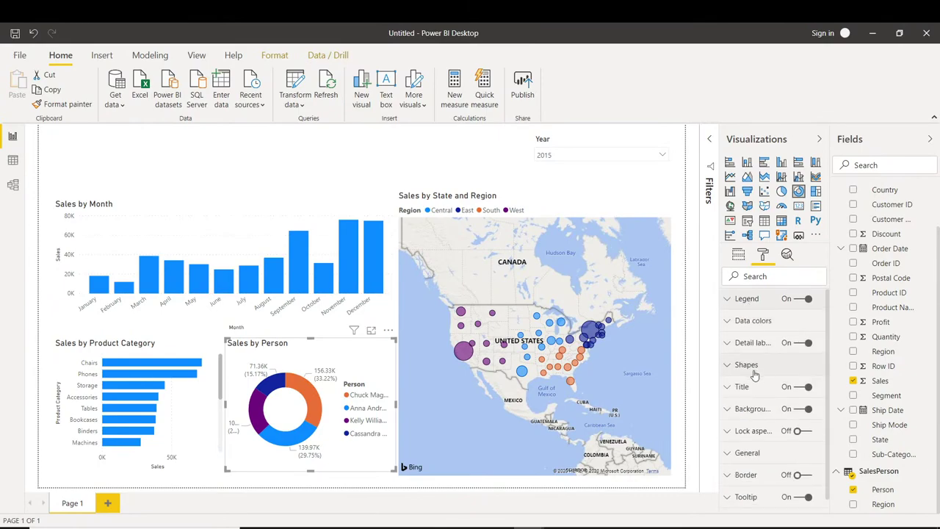
{"action": "scroll", "coordinate": [754, 375], "scroll_direction": "down", "scroll_amount": 1}
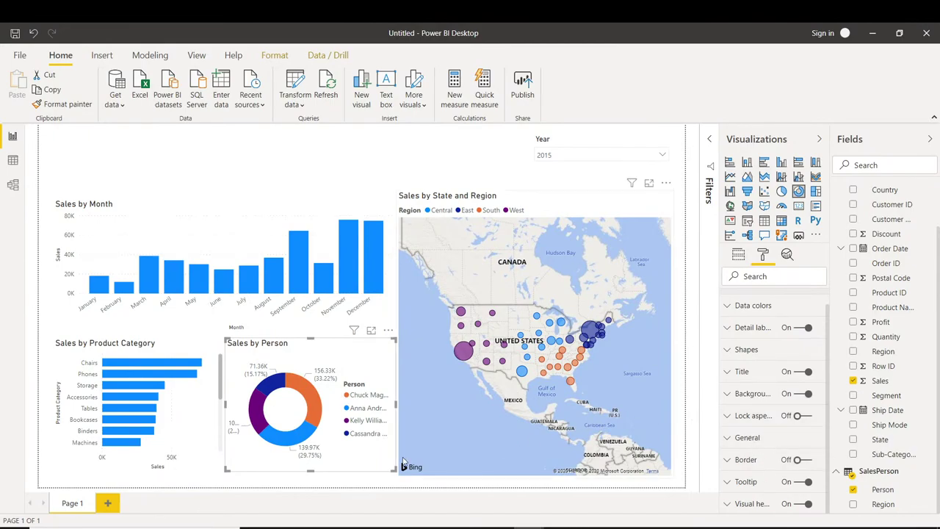
Make the first salesperson's slice dark blue in Data colors, testing the cross-filter.
{"action": "left_click", "coordinate": [316, 409]}
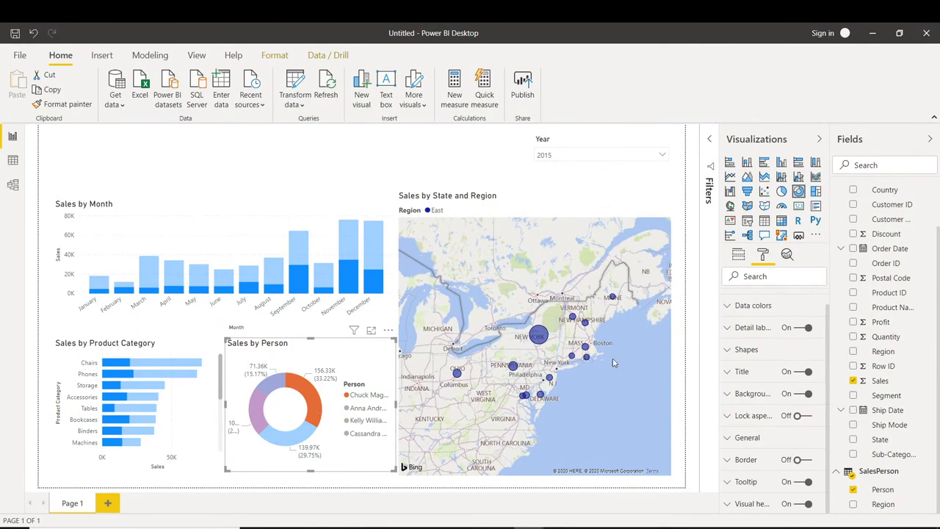
{"action": "left_click", "coordinate": [749, 306]}
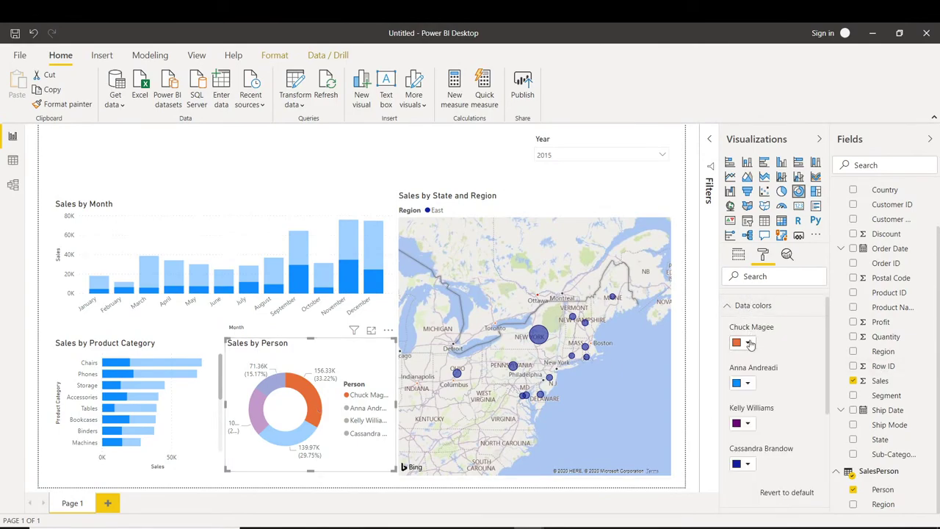
{"action": "left_click", "coordinate": [749, 343]}
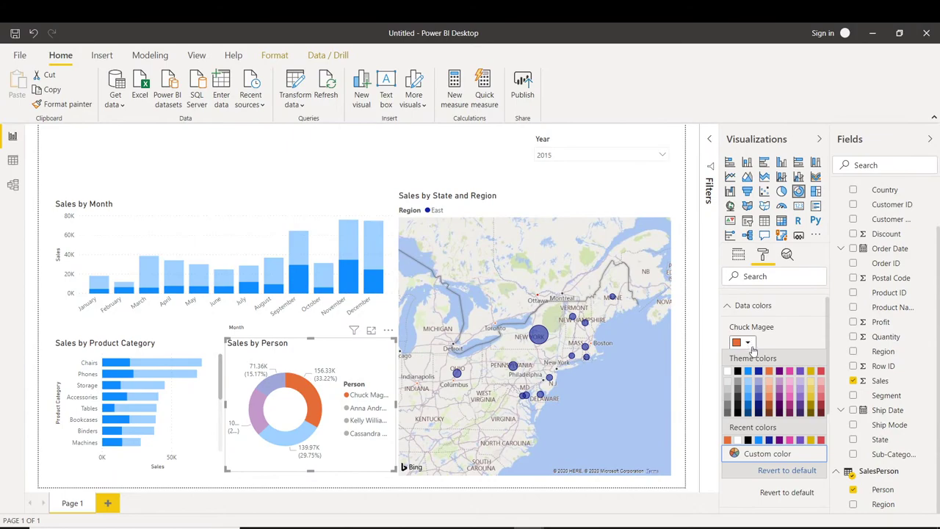
{"action": "left_click", "coordinate": [769, 440]}
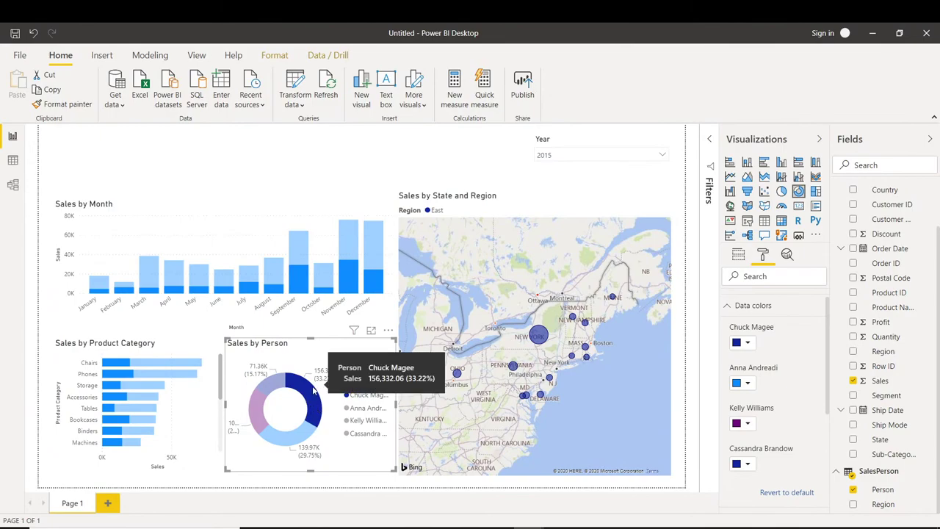
{"action": "left_click", "coordinate": [312, 390]}
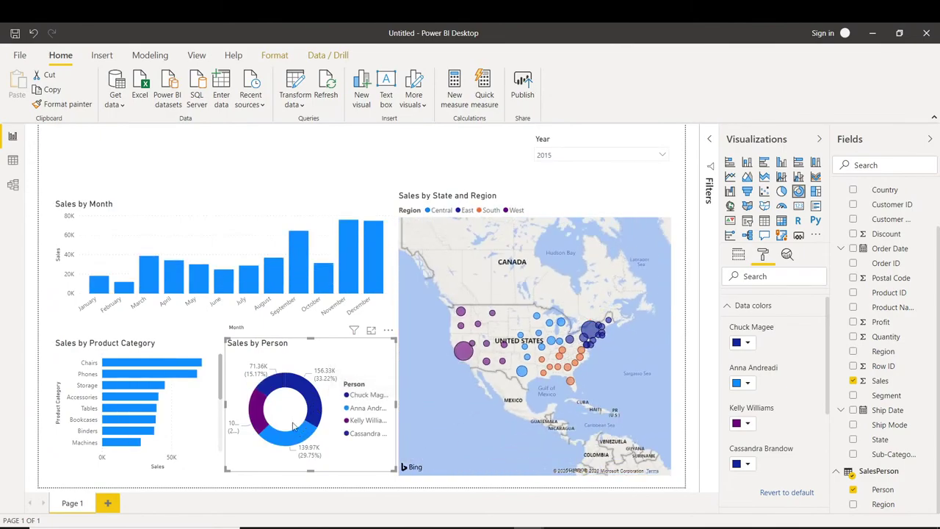
Colour the fourth salesperson's slice orange and test cross-filtering on the third slice.
{"action": "left_click", "coordinate": [271, 392]}
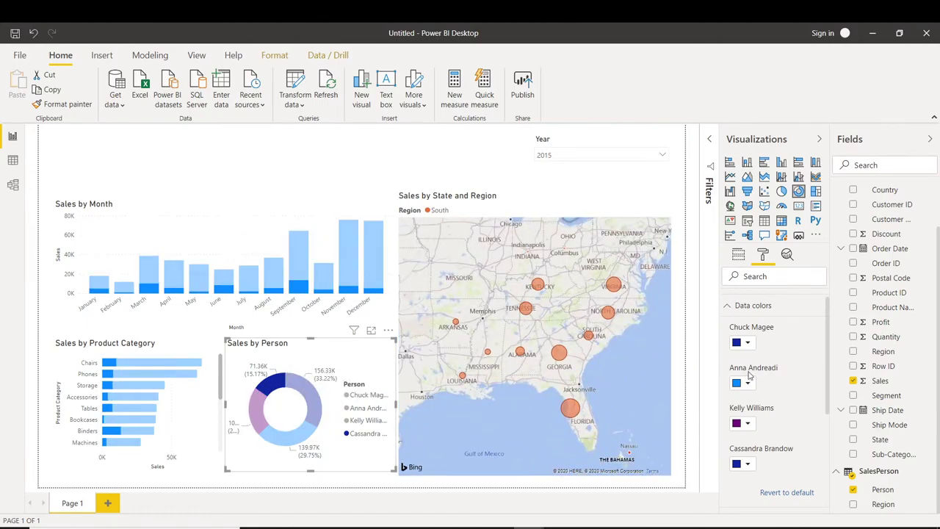
{"action": "left_click", "coordinate": [748, 464]}
{"action": "left_click", "coordinate": [738, 417]}
{"action": "left_click", "coordinate": [263, 411]}
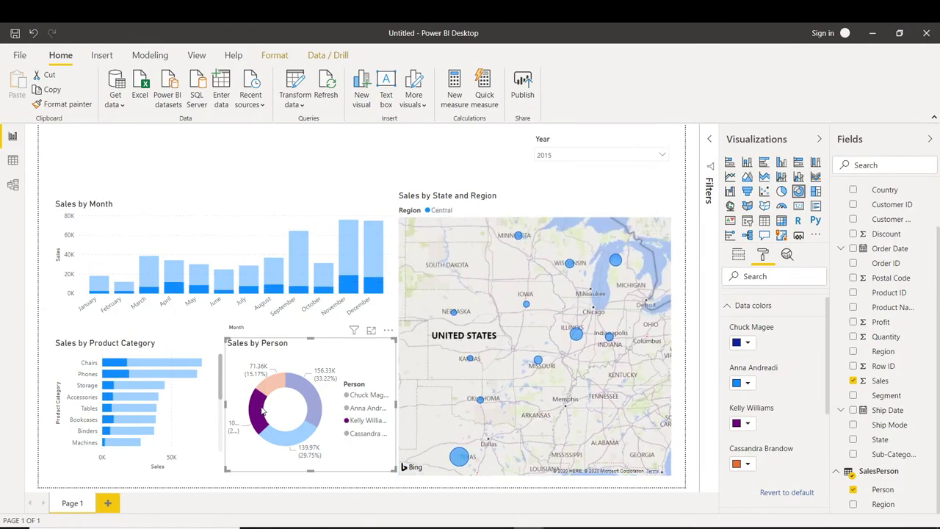
{"action": "left_click", "coordinate": [262, 411]}
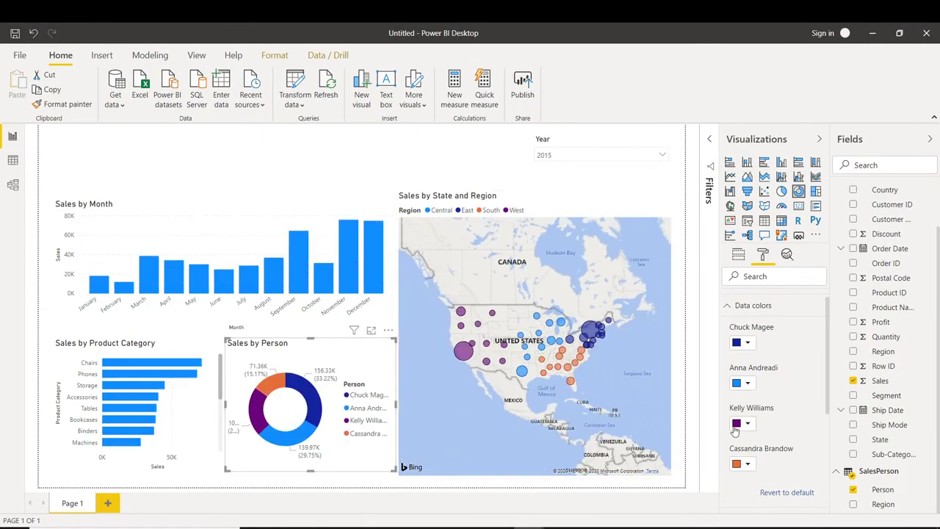
Make the third salesperson's slice blue and the second purple, then collapse Data colors.
{"action": "left_click", "coordinate": [748, 425]}
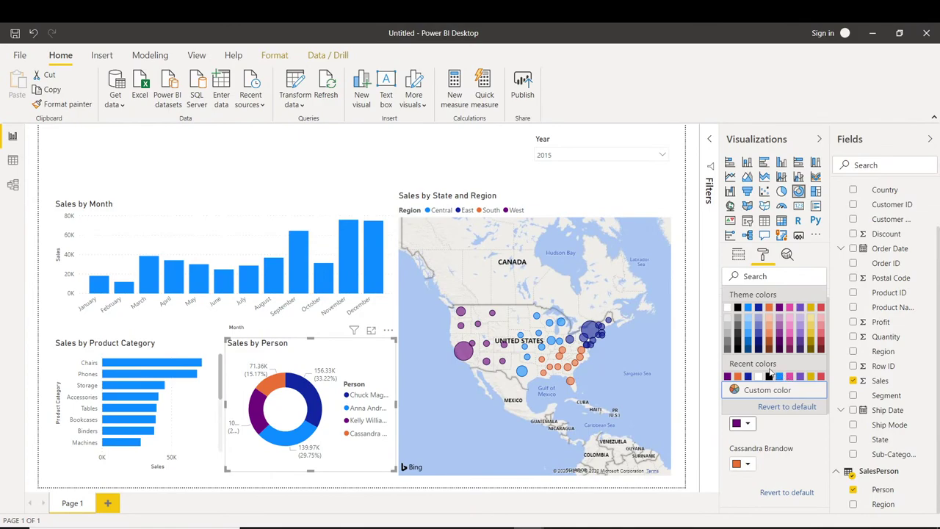
{"action": "left_click", "coordinate": [779, 377]}
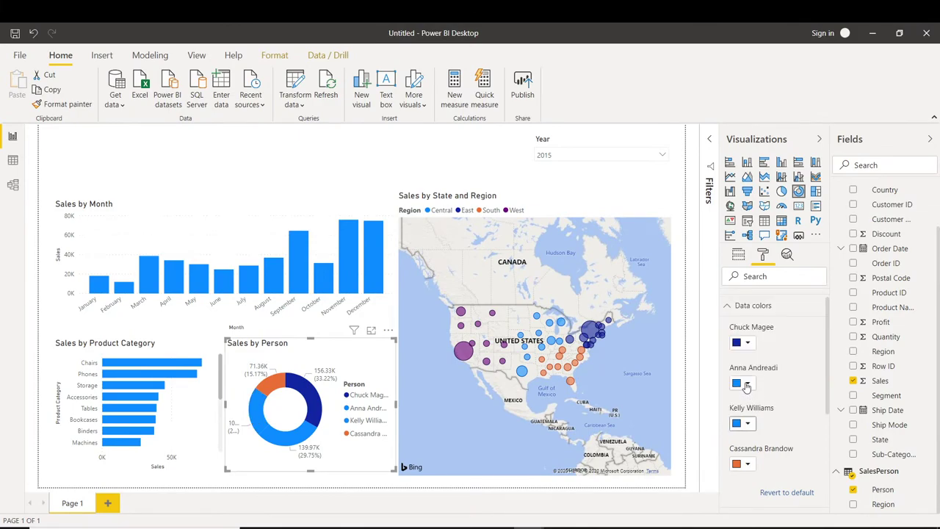
{"action": "left_click", "coordinate": [748, 383]}
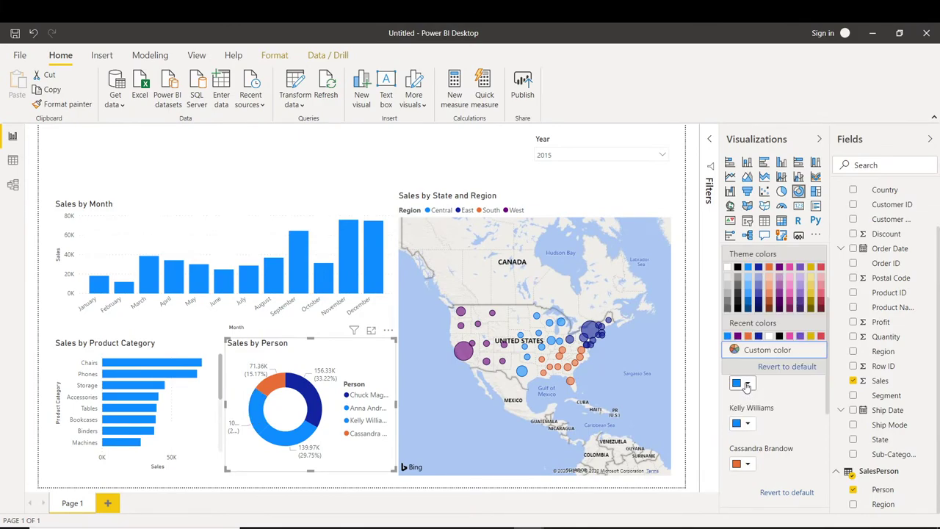
{"action": "left_click", "coordinate": [737, 336]}
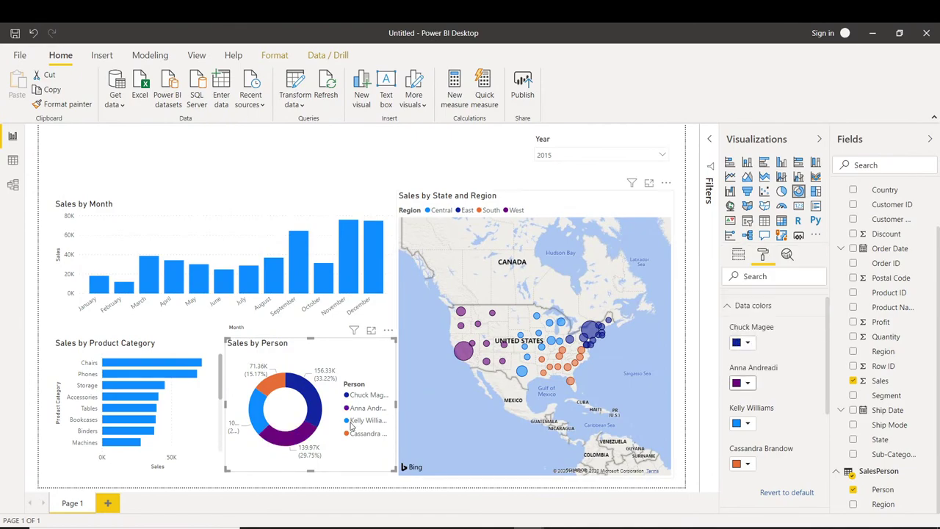
{"action": "left_click", "coordinate": [305, 436]}
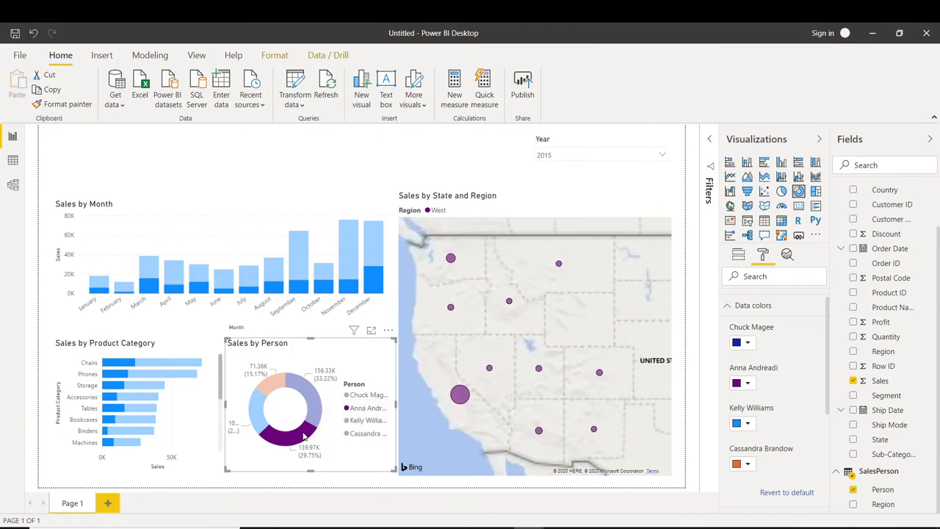
{"action": "left_click", "coordinate": [305, 436]}
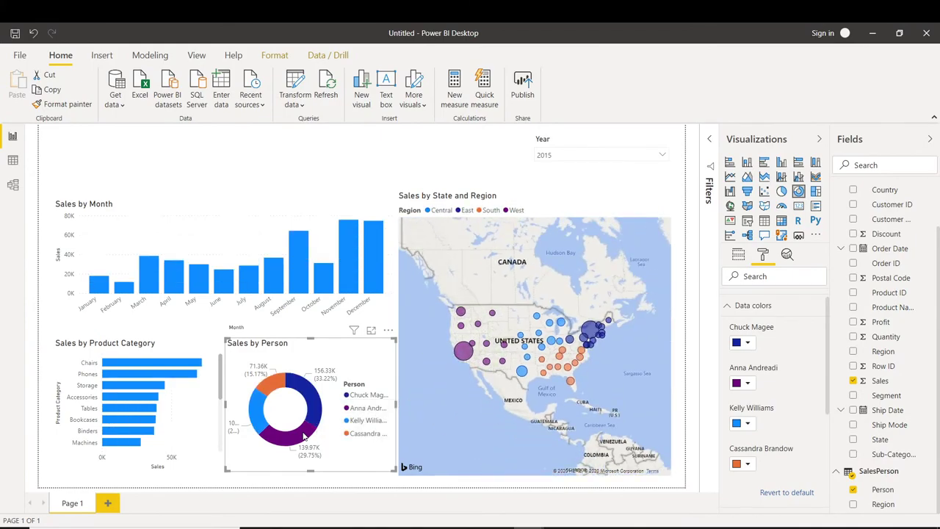
{"action": "left_click", "coordinate": [747, 310]}
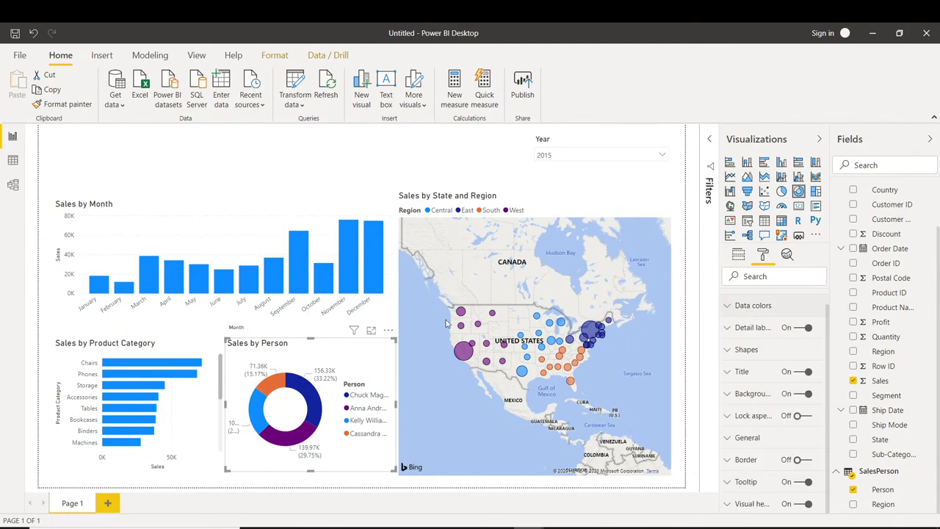
{"action": "left_click", "coordinate": [47, 324]}
Add a Q&A visual to the canvas, then remove it from the report.
{"action": "double_click", "coordinate": [47, 323]}
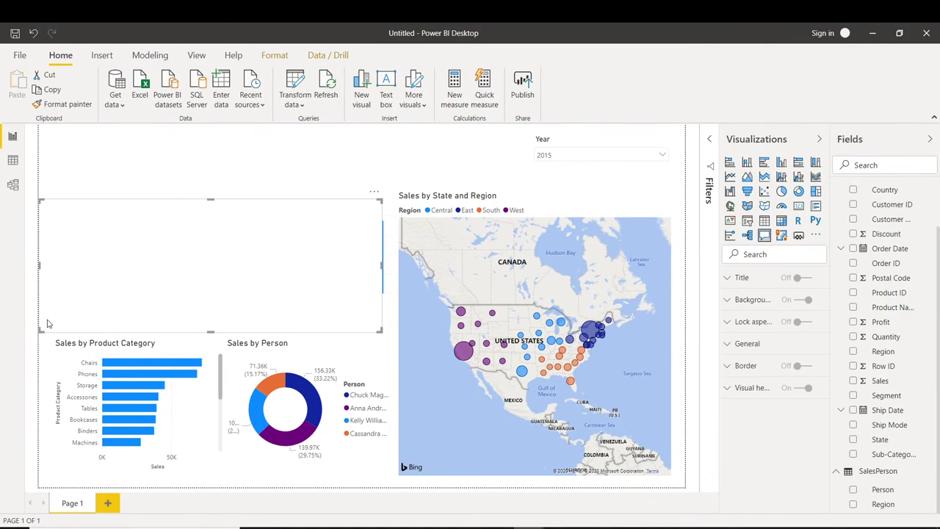
{"action": "left_click", "coordinate": [375, 194]}
{"action": "left_click", "coordinate": [393, 204]}
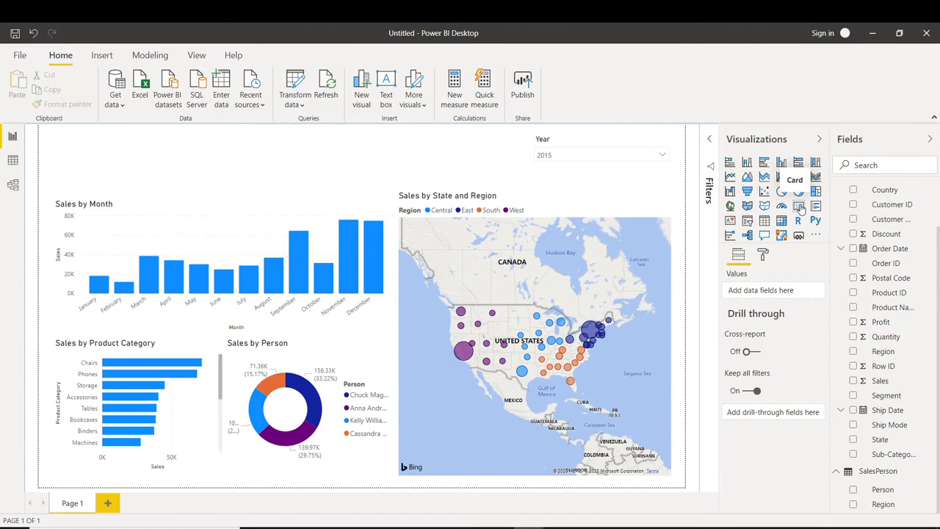
Place a card at the top-left, shorten it above Sales by Month, and give it Sales.
{"action": "left_click", "coordinate": [799, 207]}
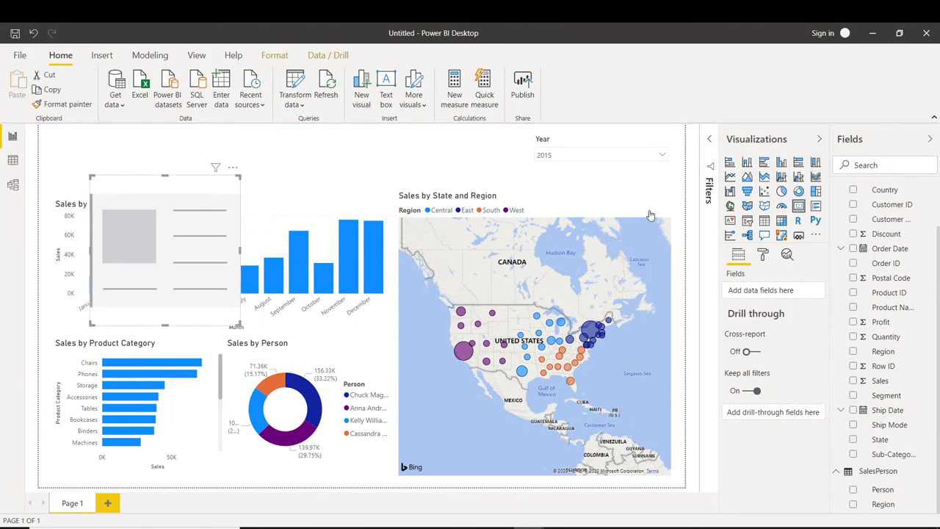
{"action": "left_click_drag", "start_coordinate": [143, 191], "coordinate": [92, 140]}
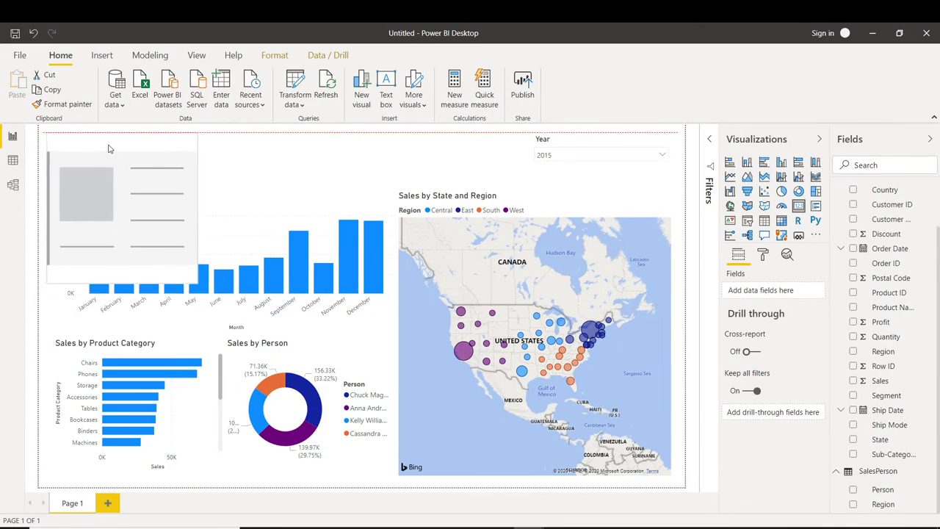
{"action": "left_click_drag", "start_coordinate": [121, 280], "coordinate": [123, 225]}
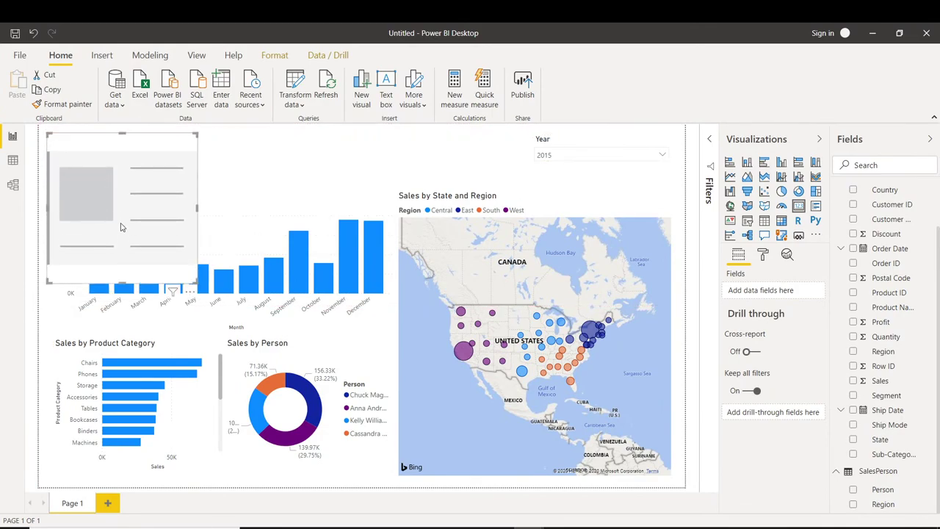
{"action": "left_click_drag", "start_coordinate": [122, 287], "coordinate": [129, 189]}
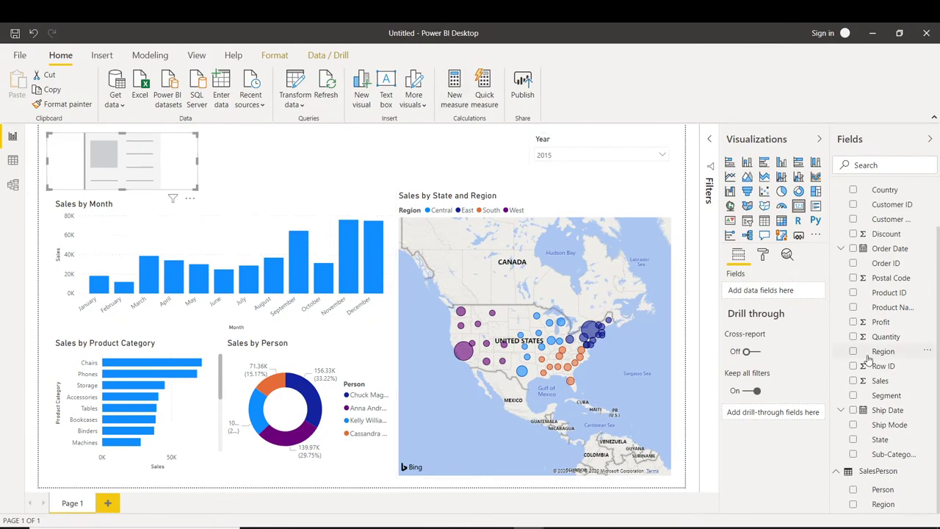
{"action": "left_click_drag", "start_coordinate": [880, 387], "coordinate": [770, 295]}
{"action": "left_click_drag", "start_coordinate": [870, 382], "coordinate": [768, 292]}
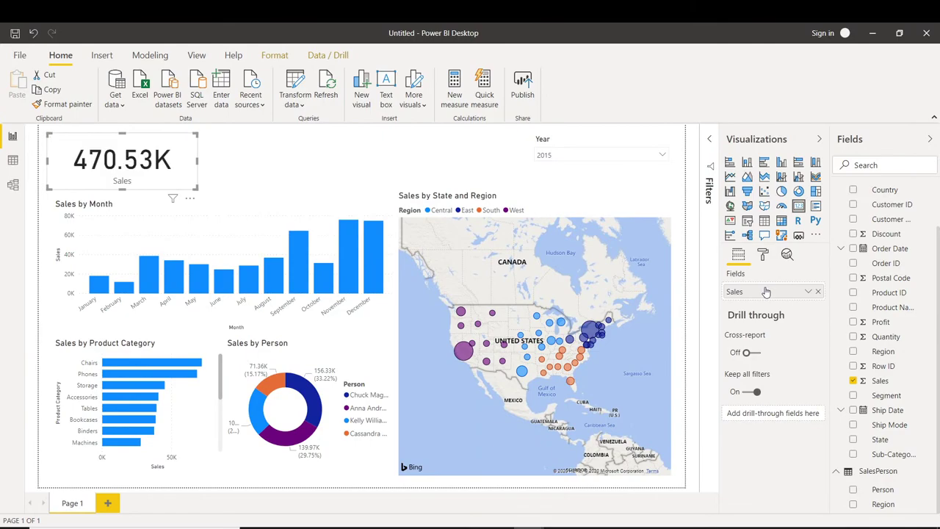
Open the Sales card's Format pane, browse Data label and Category label, leaving Data label expanded.
{"action": "left_click", "coordinate": [762, 257]}
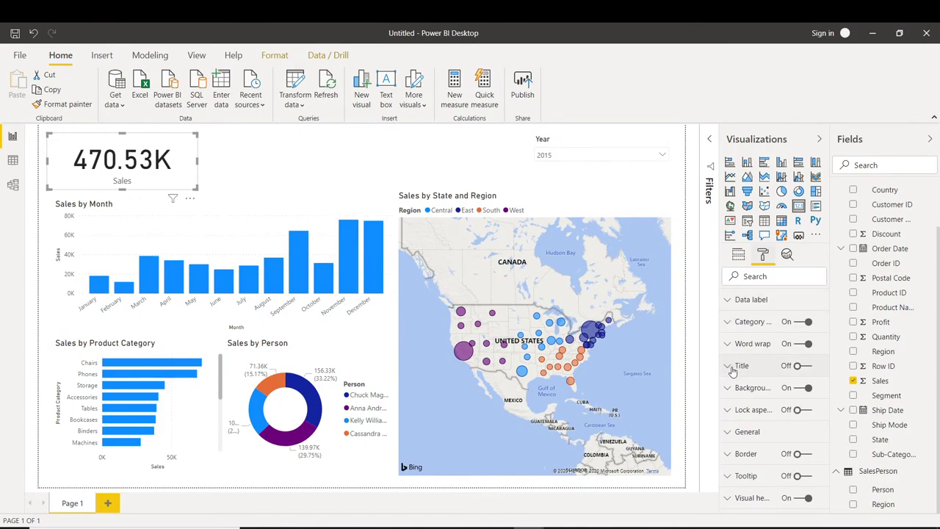
{"action": "left_click", "coordinate": [733, 301]}
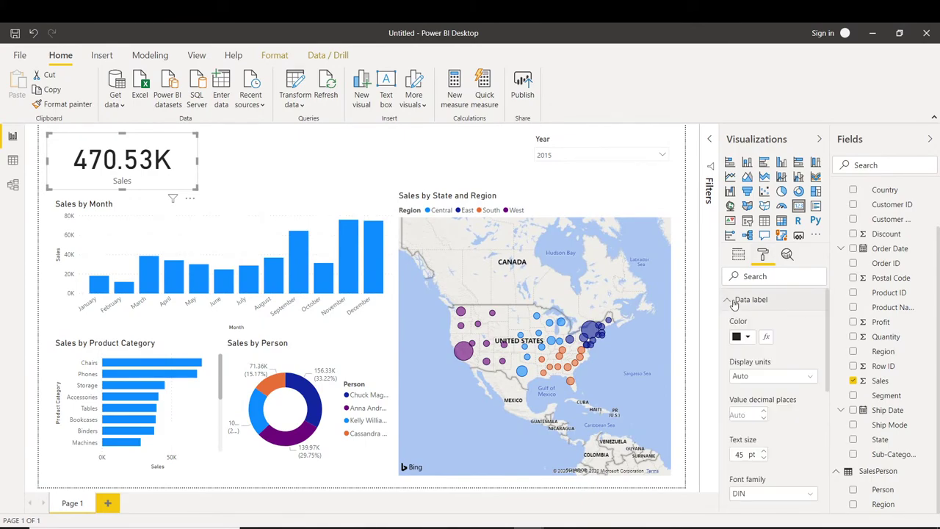
{"action": "left_click", "coordinate": [734, 302]}
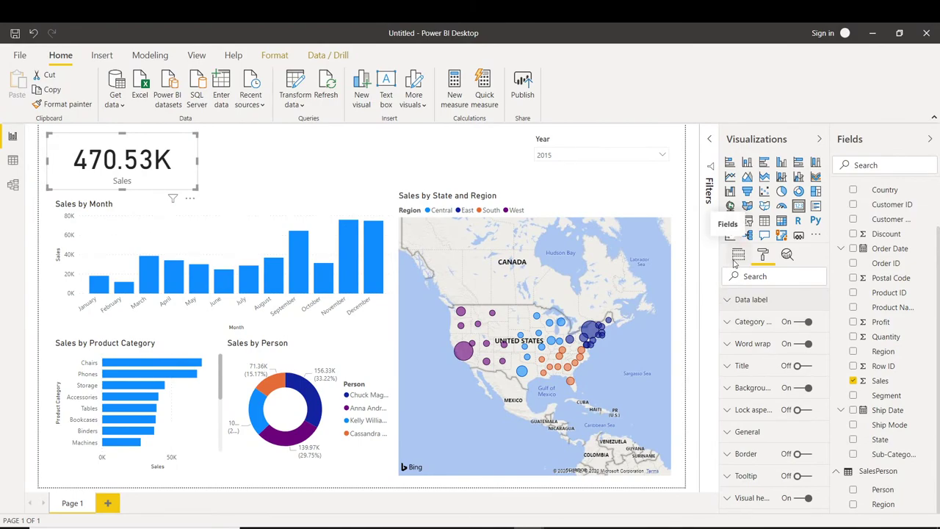
{"action": "left_click", "coordinate": [737, 326]}
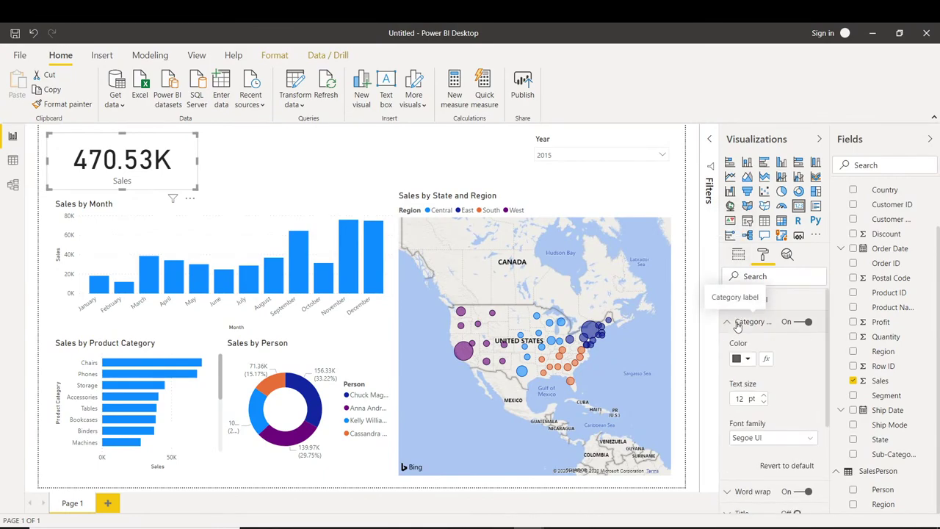
{"action": "left_click", "coordinate": [738, 326]}
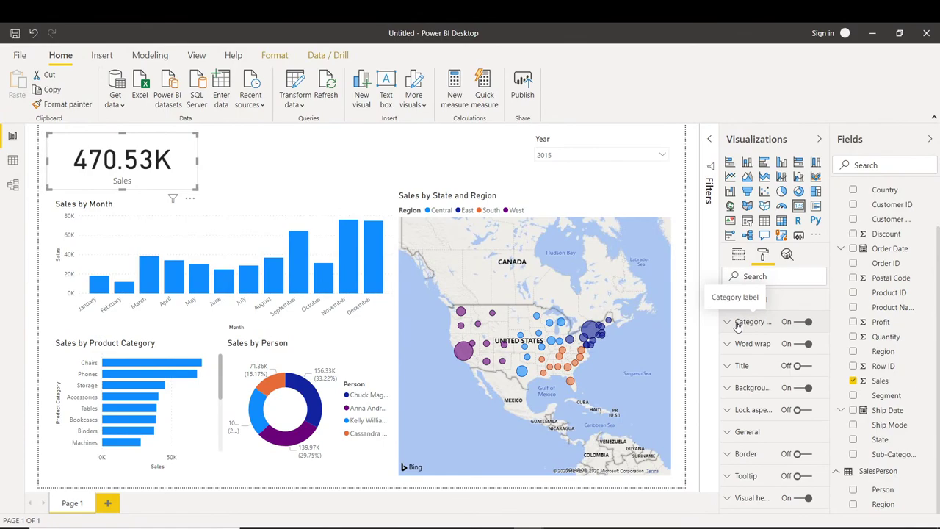
{"action": "left_click", "coordinate": [732, 299]}
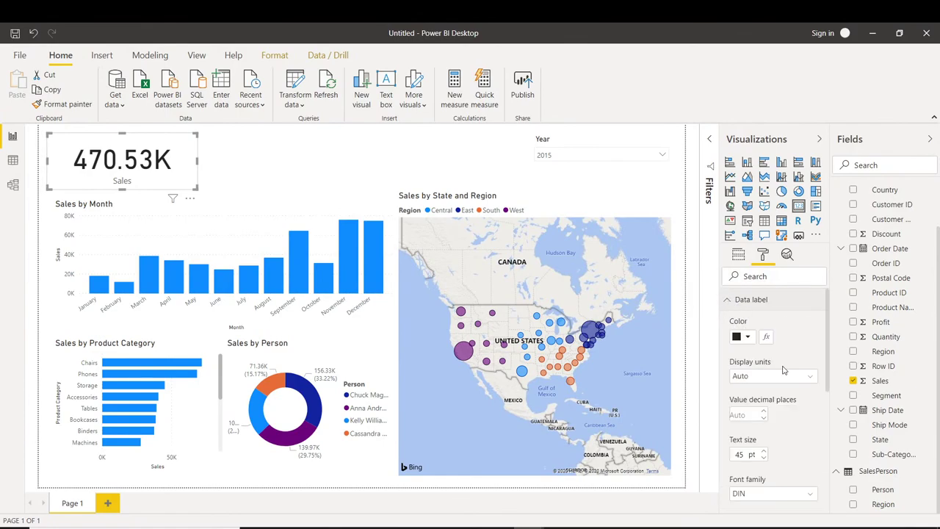
{"action": "scroll", "coordinate": [782, 369], "scroll_direction": "down", "scroll_amount": 2}
{"action": "scroll", "coordinate": [782, 370], "scroll_direction": "up", "scroll_amount": 2}
Give the Sales card's data label 2 decimal places with Auto display units, reading 470.53K.
{"action": "left_click", "coordinate": [786, 375]}
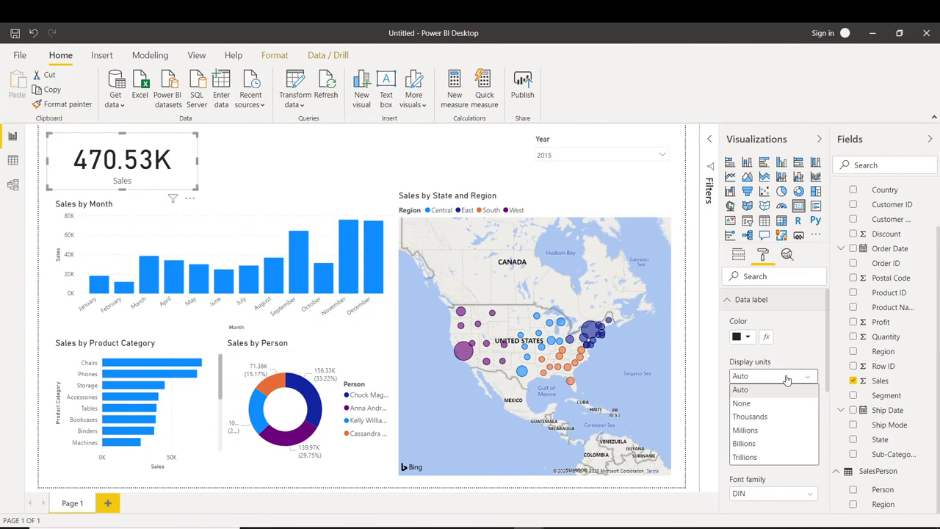
{"action": "left_click", "coordinate": [748, 405]}
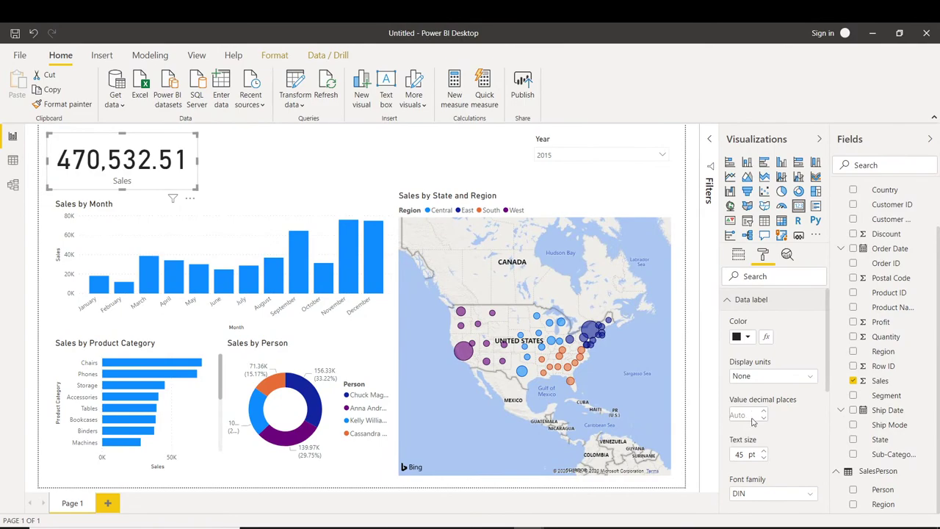
{"action": "left_click", "coordinate": [748, 413]}
{"action": "type", "text": "0"}
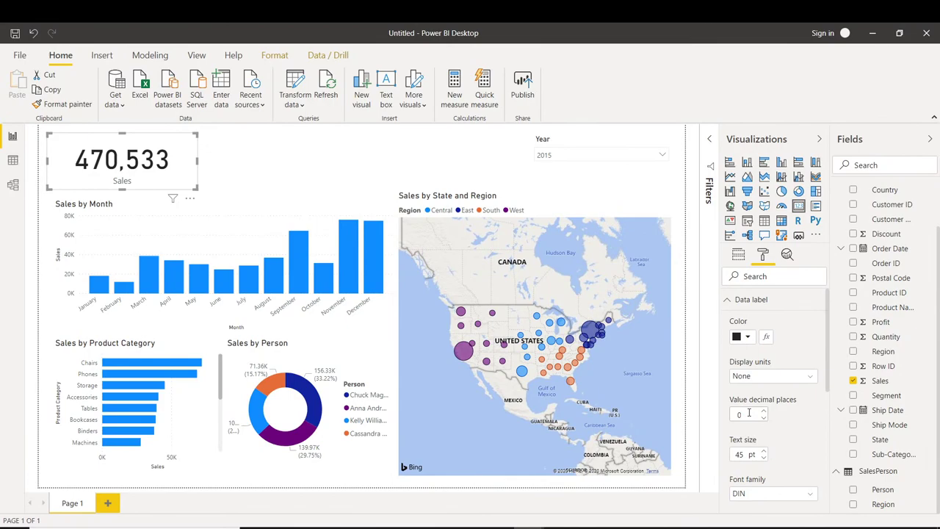
{"action": "type", "text": "2"}
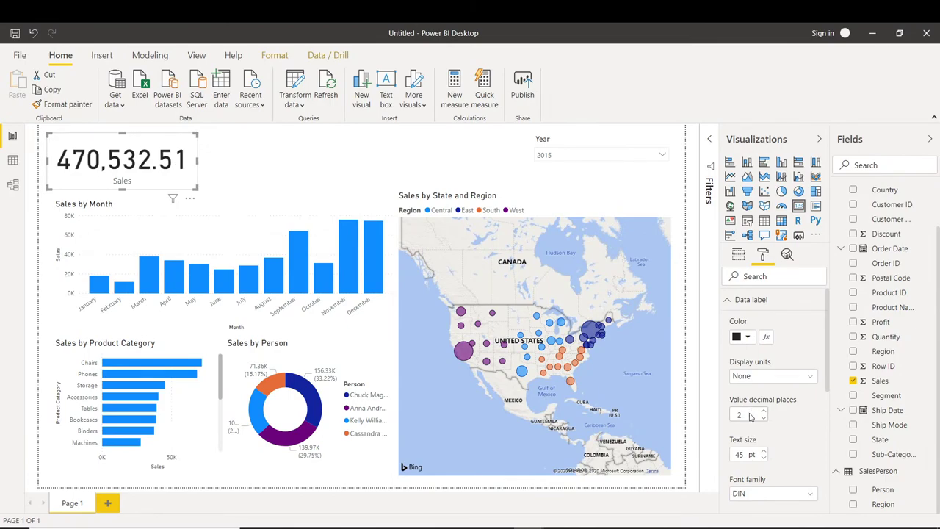
{"action": "left_click", "coordinate": [777, 377]}
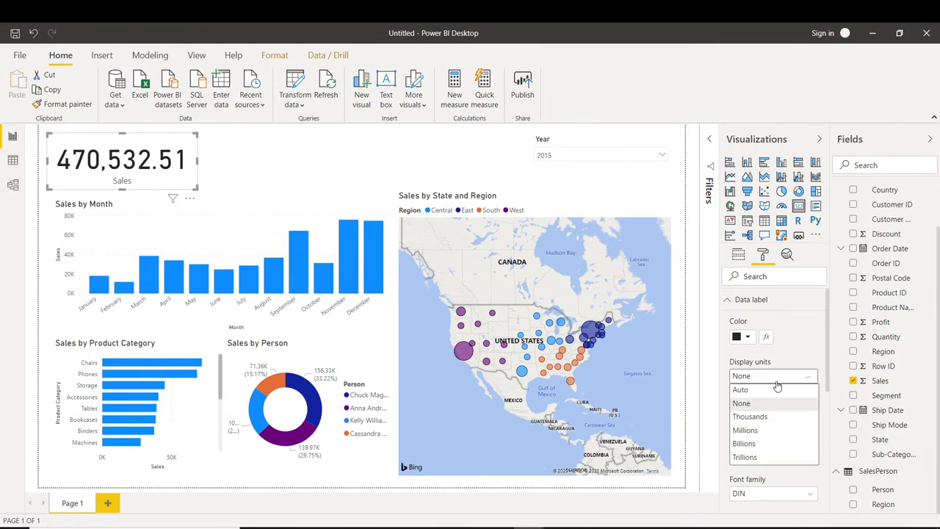
{"action": "left_click", "coordinate": [763, 390]}
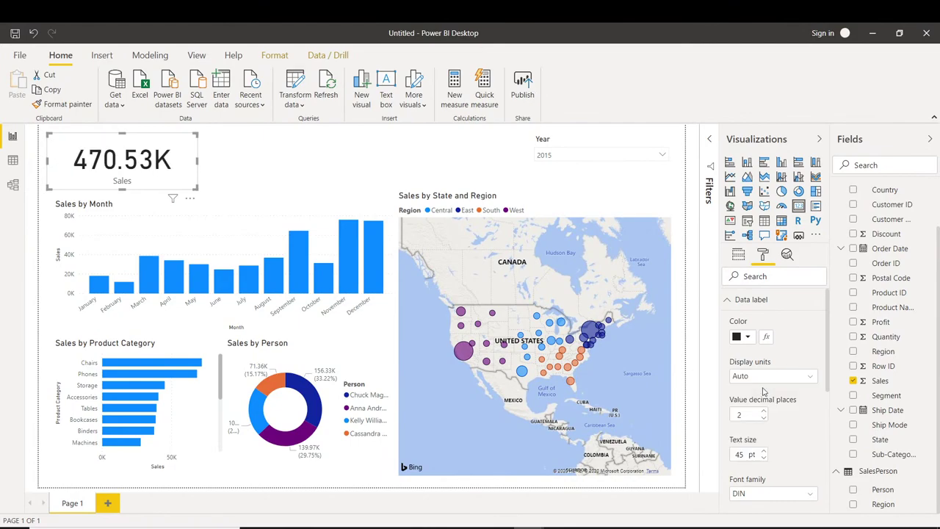
{"action": "left_click", "coordinate": [738, 255]}
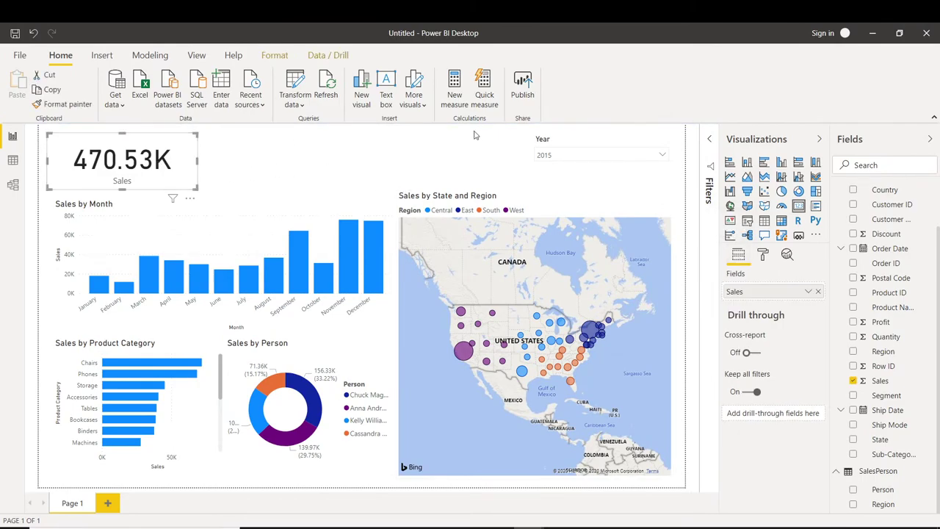
Set the Year slicer to 2016, then highlight and unhighlight the March bar.
{"action": "left_click", "coordinate": [543, 154]}
{"action": "left_click", "coordinate": [550, 188]}
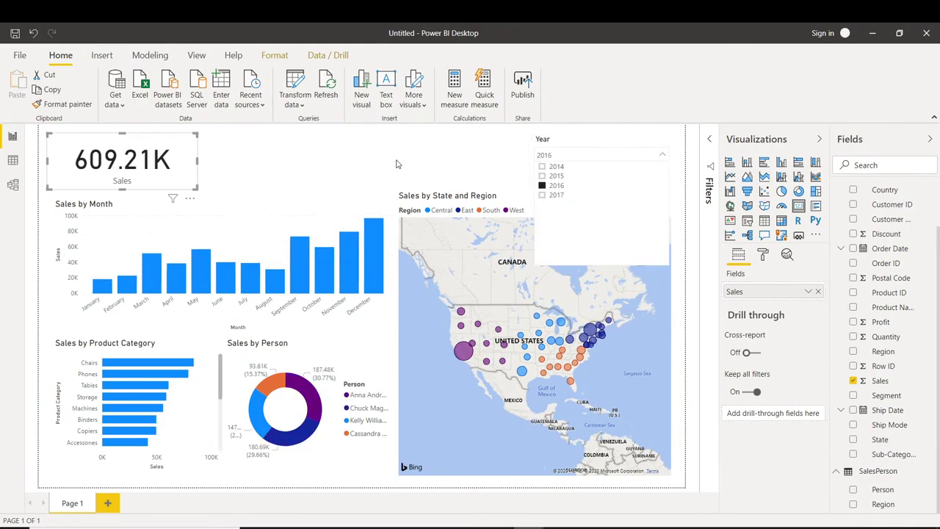
{"action": "left_click", "coordinate": [305, 168]}
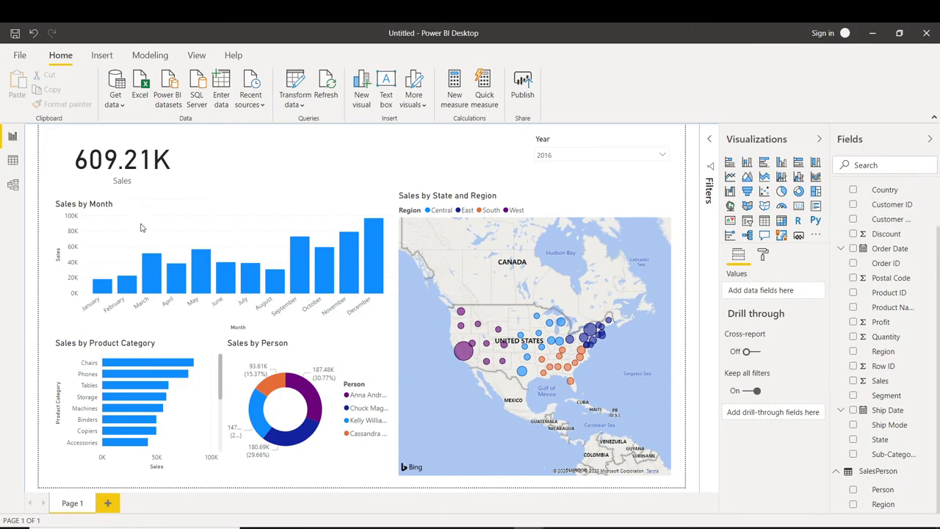
{"action": "left_click", "coordinate": [152, 275]}
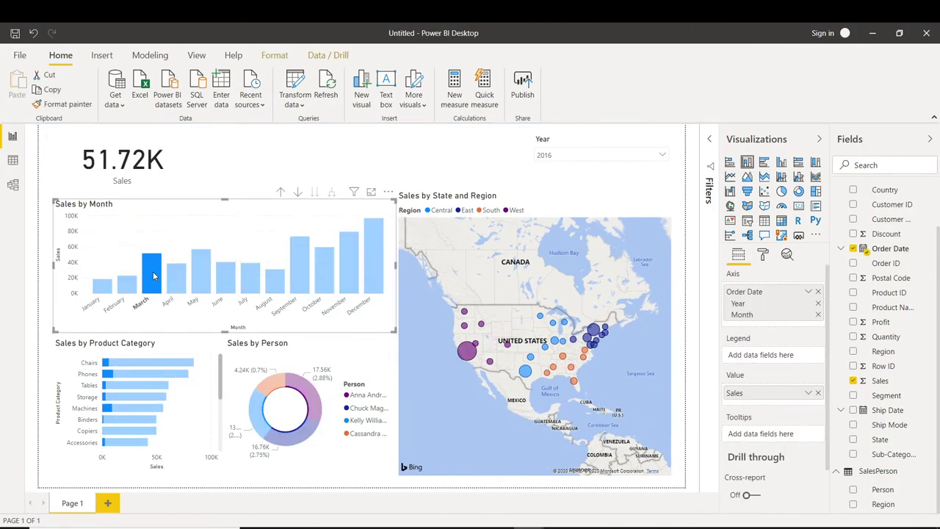
{"action": "left_click", "coordinate": [154, 275]}
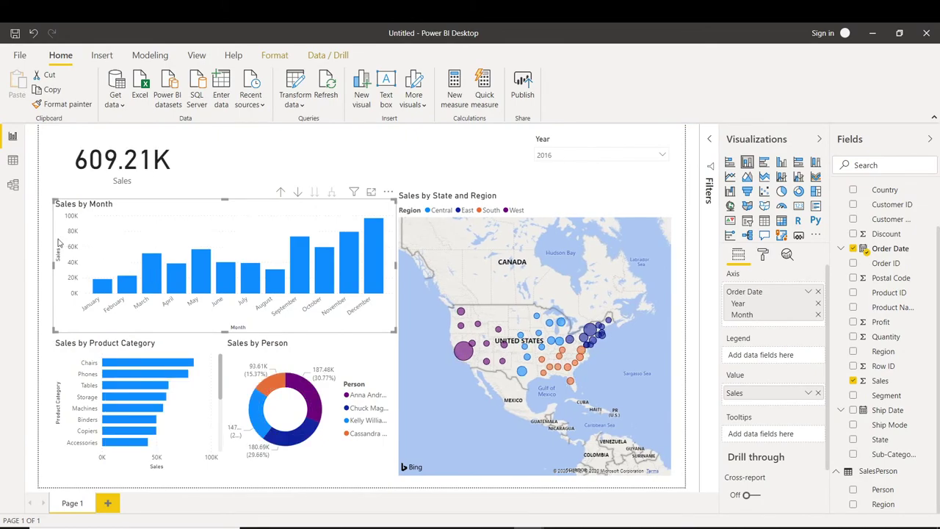
Copy the Sales card twice and line the copies up along the top row.
{"action": "left_click", "coordinate": [116, 154]}
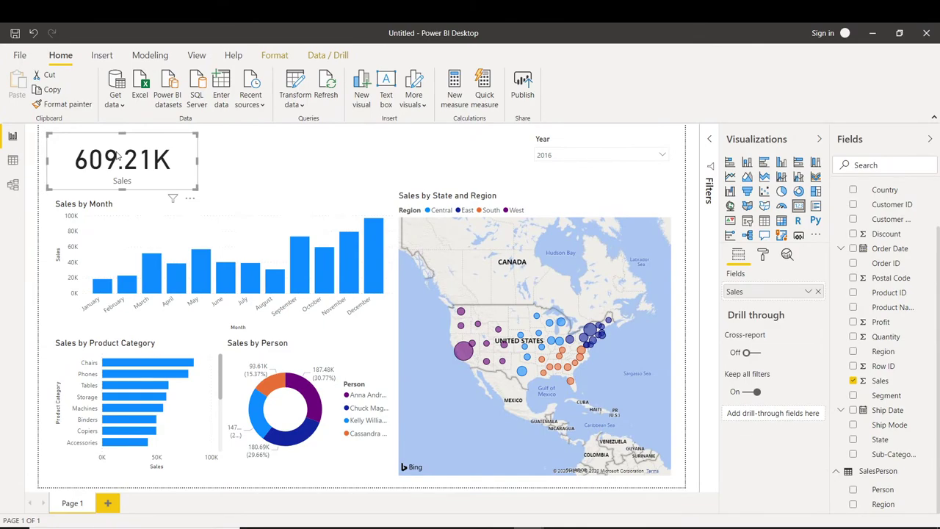
{"action": "key", "text": "ctrl+c"}
{"action": "key", "text": "ctrl+v"}
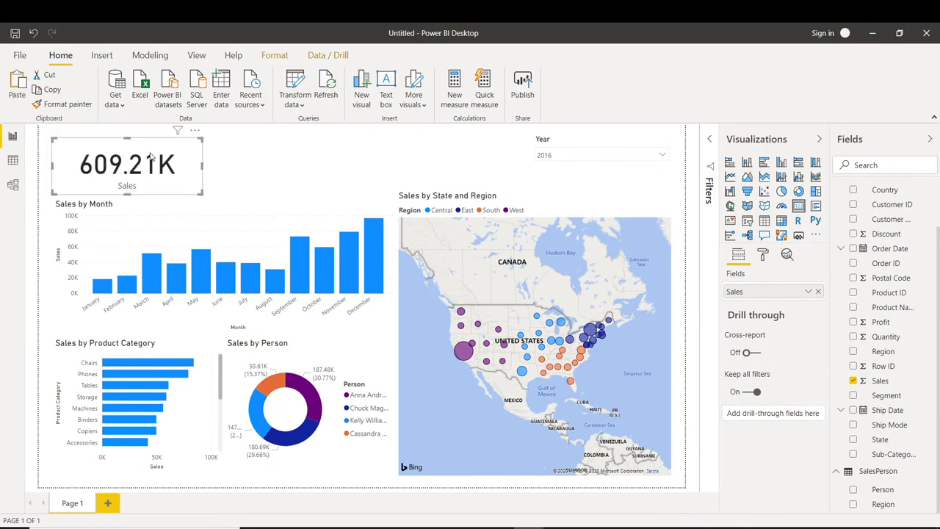
{"action": "left_click_drag", "start_coordinate": [174, 160], "coordinate": [319, 149]}
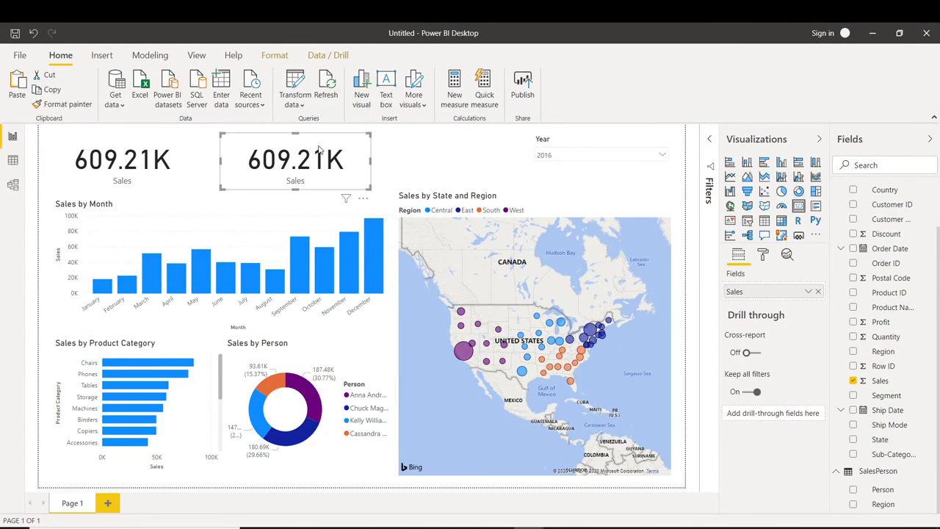
{"action": "key", "text": "ctrl+v"}
{"action": "left_click_drag", "start_coordinate": [184, 160], "coordinate": [494, 152]}
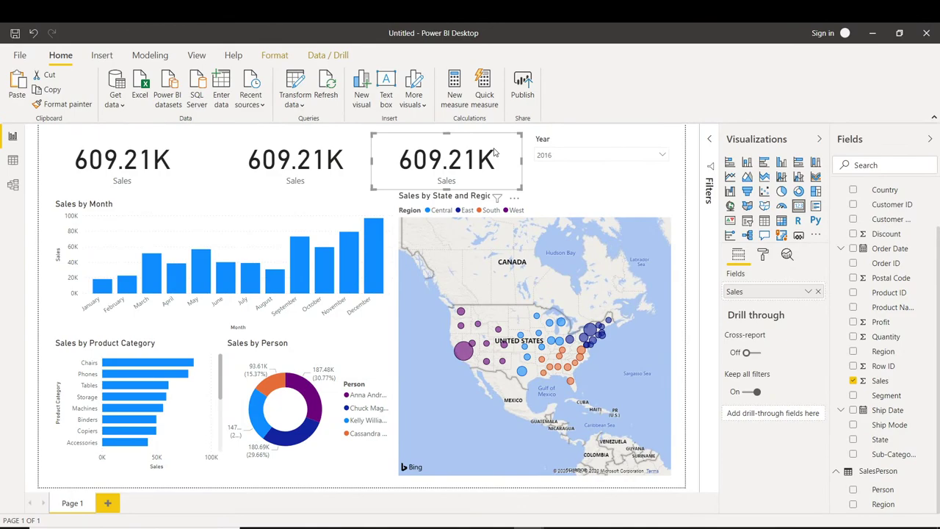
Switch the middle card to Quantity (9837) and the third card to Profit (81.80K).
{"action": "left_click", "coordinate": [332, 150]}
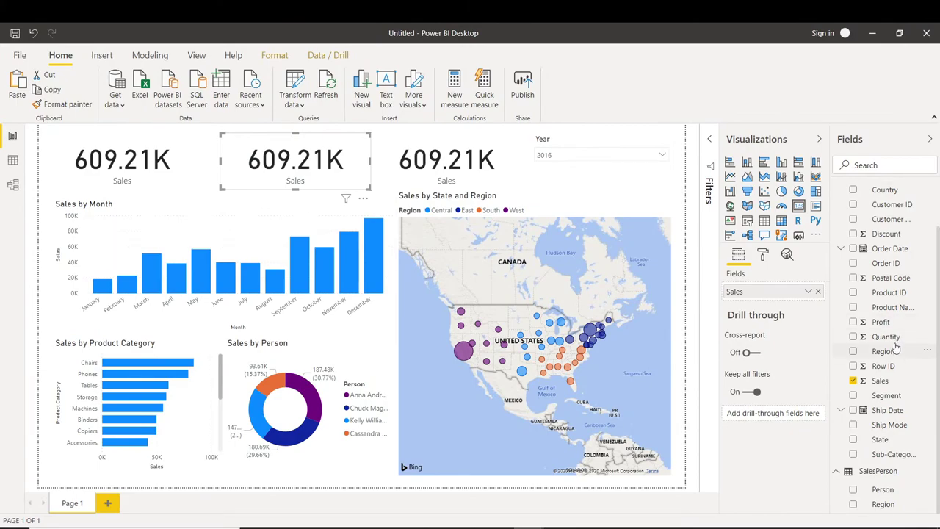
{"action": "left_click_drag", "start_coordinate": [890, 337], "coordinate": [779, 297]}
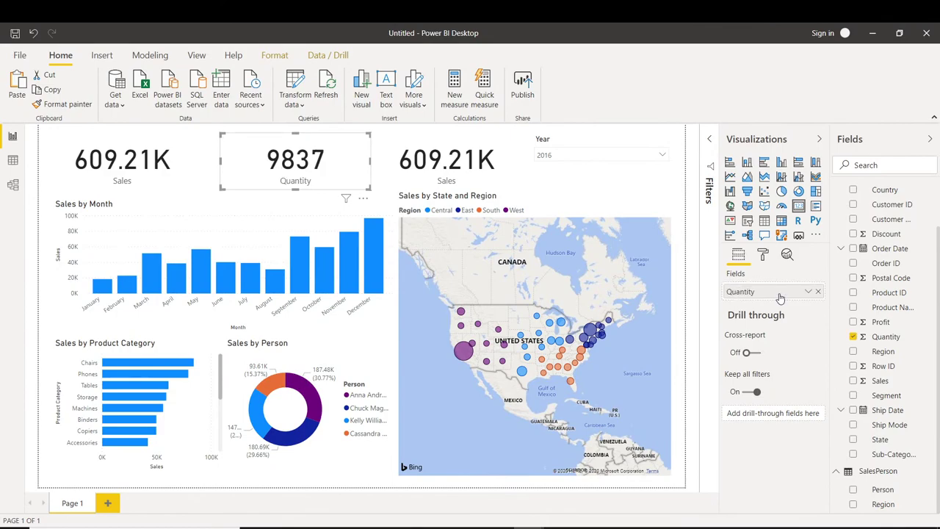
{"action": "left_click", "coordinate": [462, 154]}
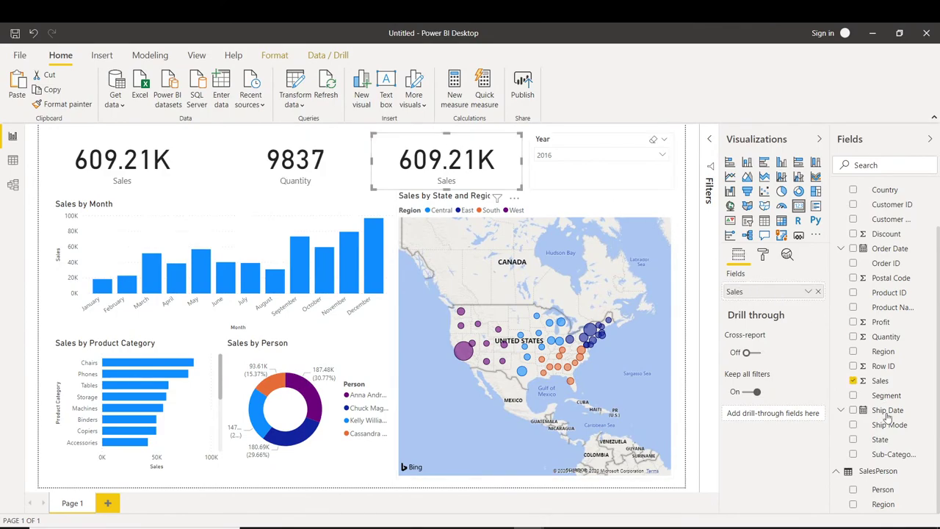
{"action": "left_click_drag", "start_coordinate": [876, 324], "coordinate": [770, 299]}
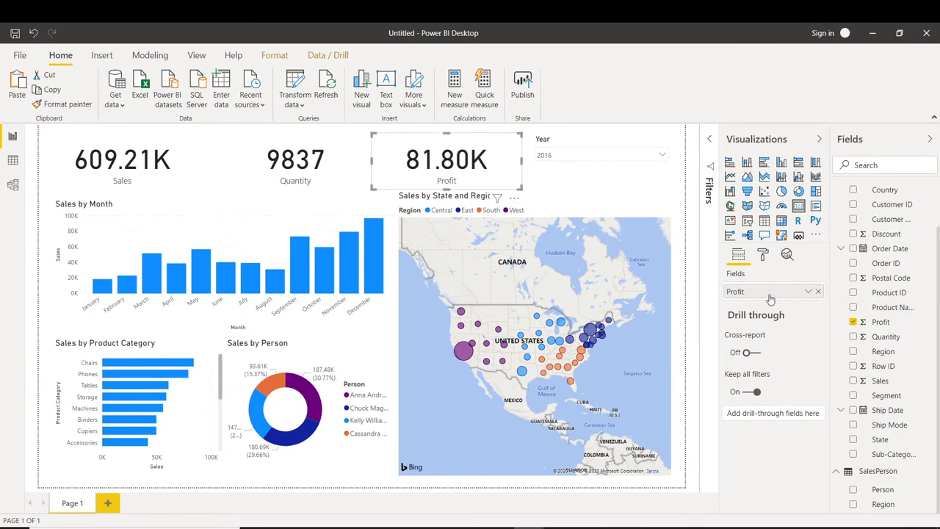
{"action": "left_click", "coordinate": [44, 255]}
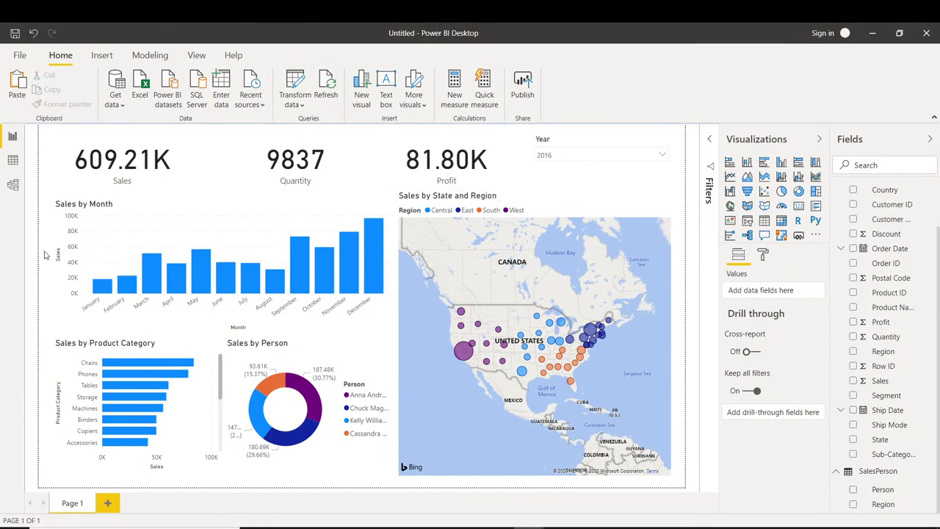
{"action": "left_click", "coordinate": [203, 273]}
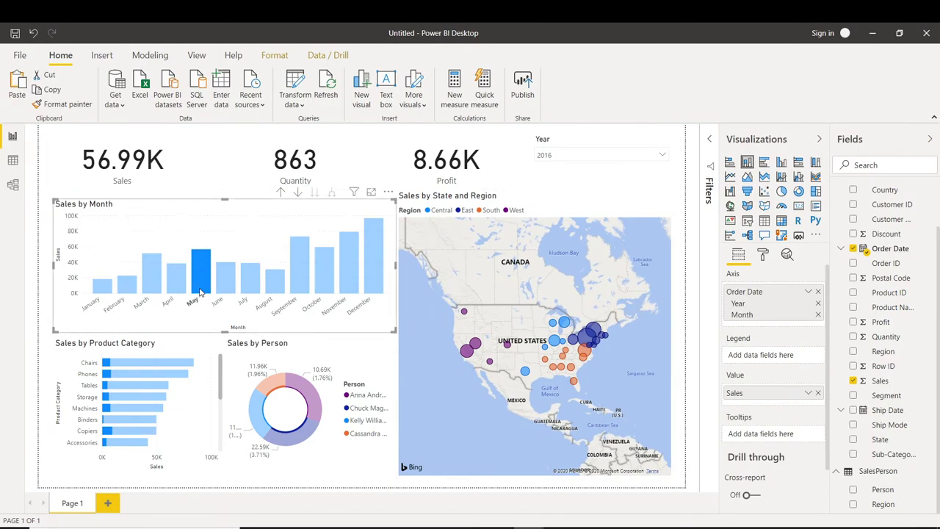
{"action": "mouse_move", "coordinate": [200, 292]}
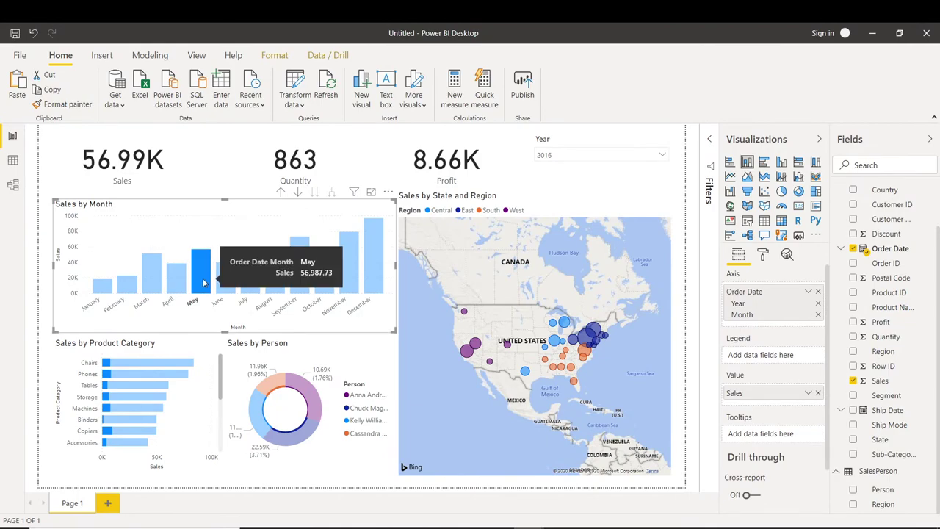
{"action": "mouse_move", "coordinate": [327, 379]}
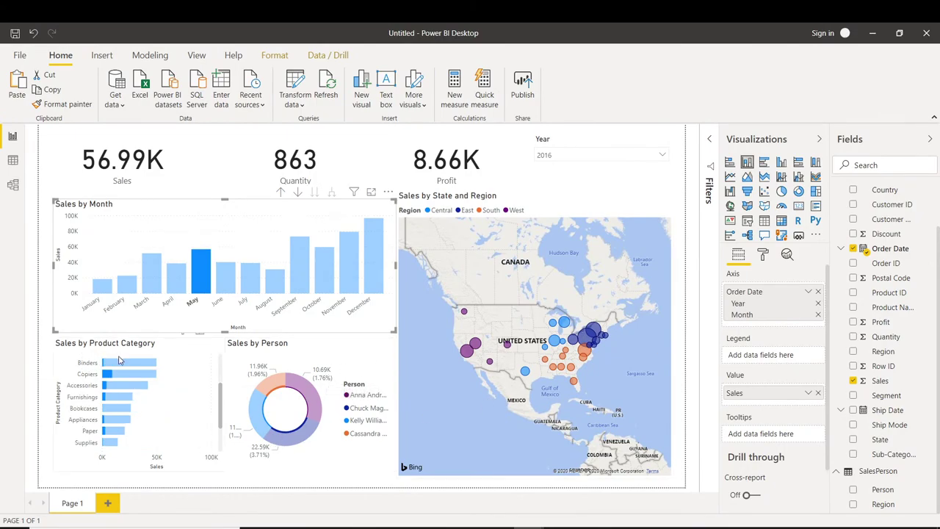
{"action": "left_click", "coordinate": [200, 271]}
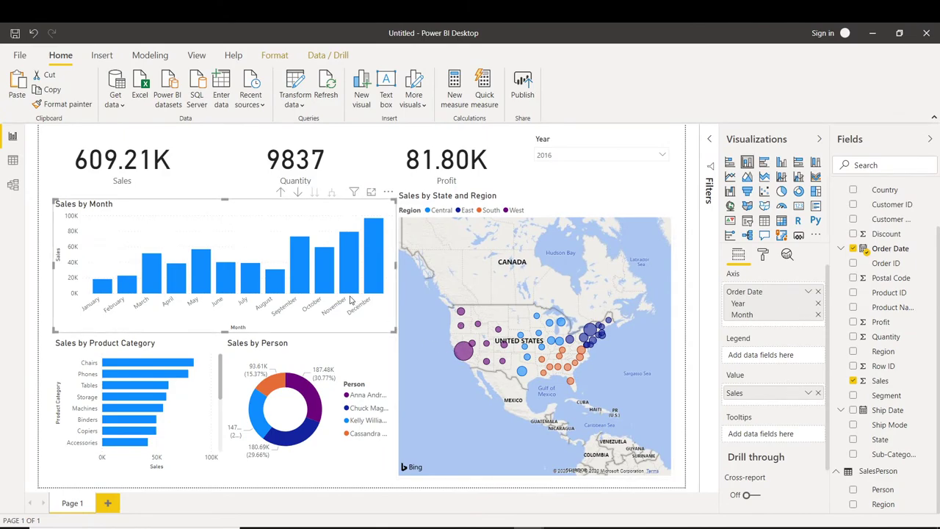
{"action": "left_click", "coordinate": [298, 266]}
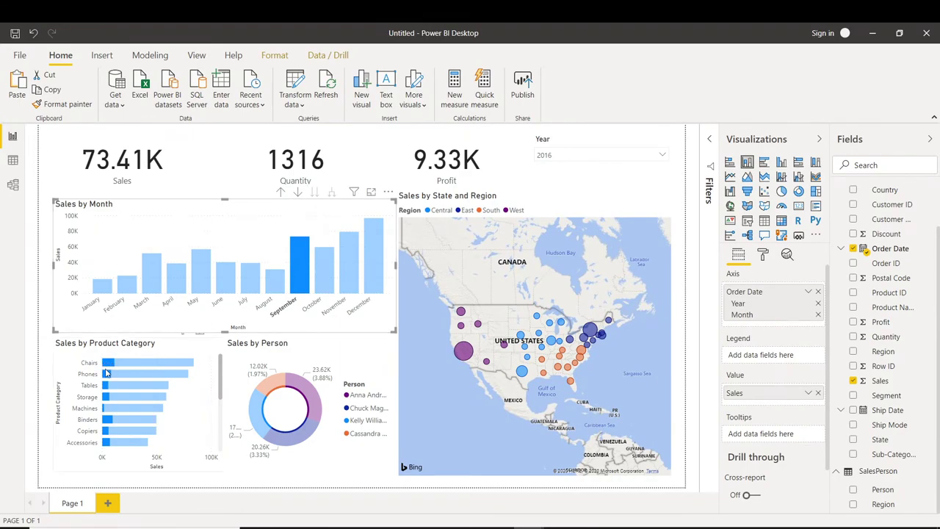
{"action": "mouse_move", "coordinate": [110, 365]}
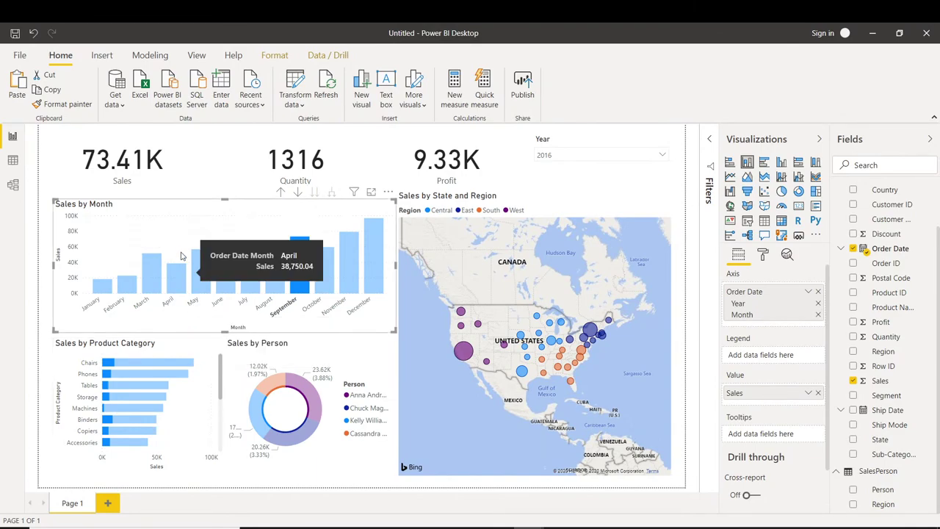
{"action": "left_click", "coordinate": [188, 223]}
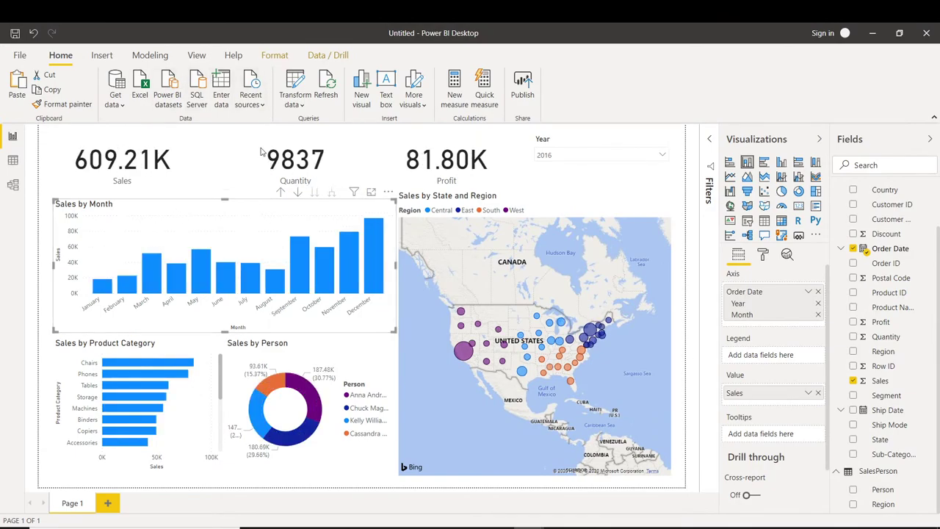
Turn on Edit interactions and make the Sales by Month chart shorter.
{"action": "left_click", "coordinate": [274, 56]}
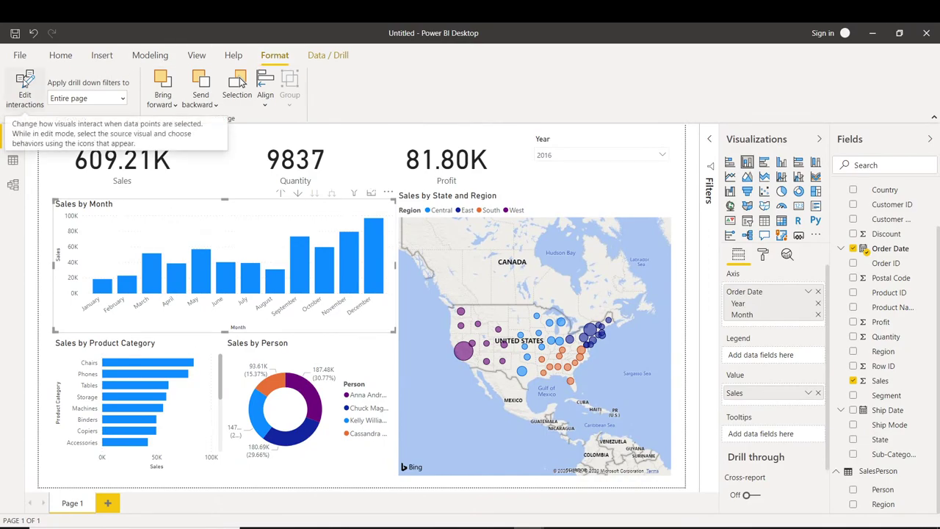
{"action": "left_click", "coordinate": [24, 82]}
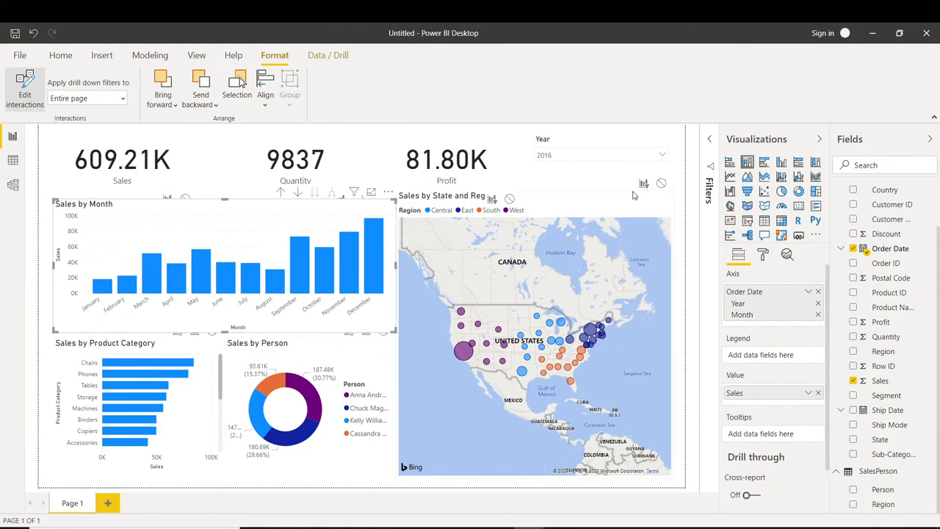
{"action": "mouse_move", "coordinate": [350, 238]}
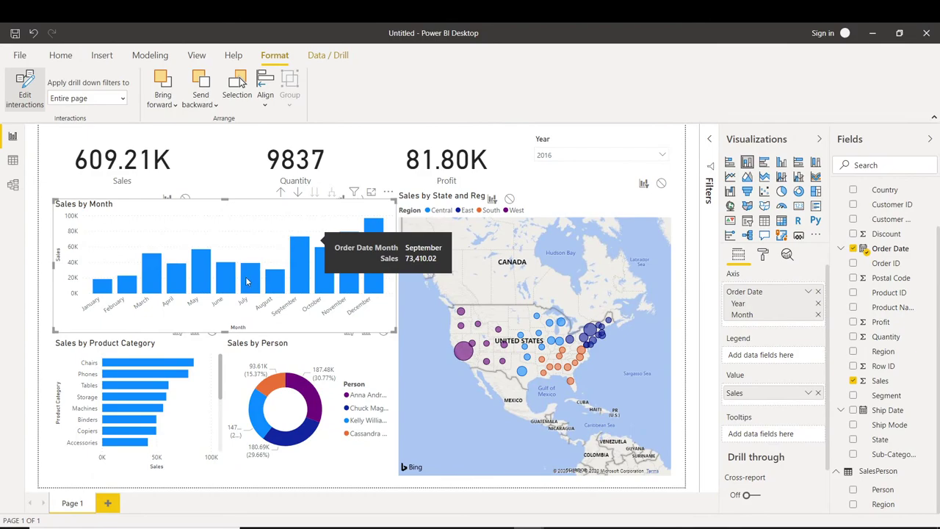
{"action": "left_click_drag", "start_coordinate": [224, 326], "coordinate": [224, 303]}
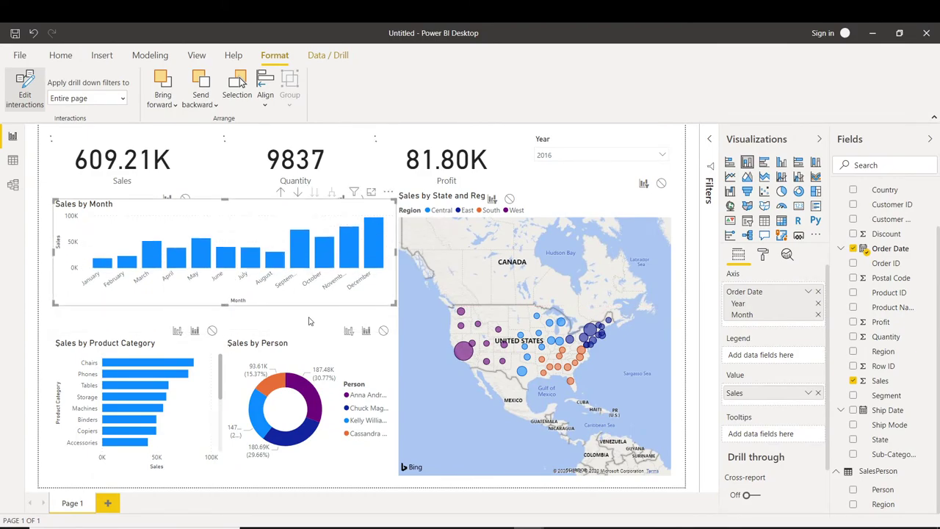
Set month selections to filter the Person, Product Category and map visuals, then exit Edit interactions.
{"action": "left_click", "coordinate": [349, 332]}
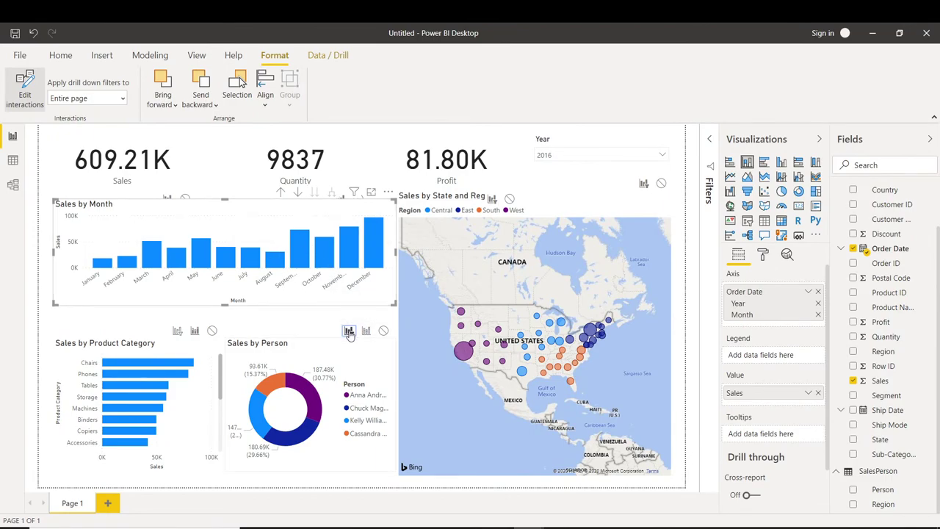
{"action": "left_click", "coordinate": [178, 331]}
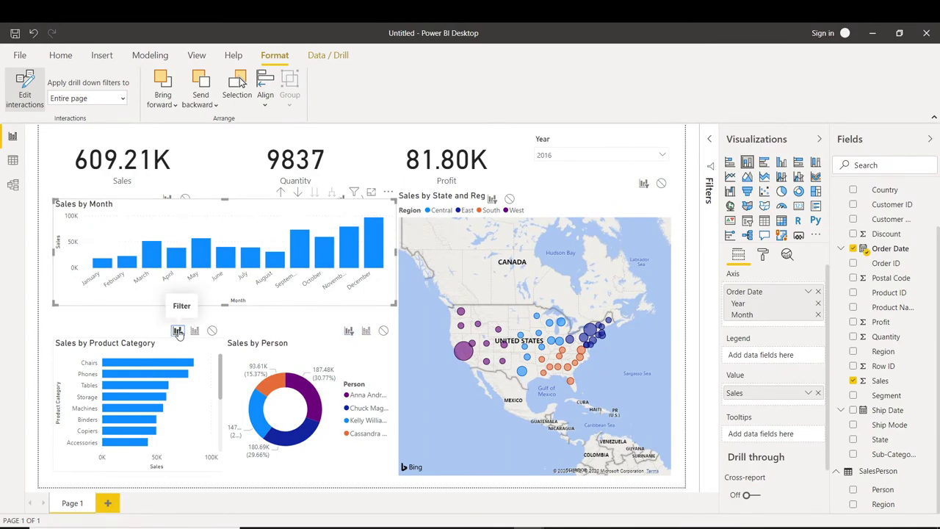
{"action": "left_click", "coordinate": [494, 200]}
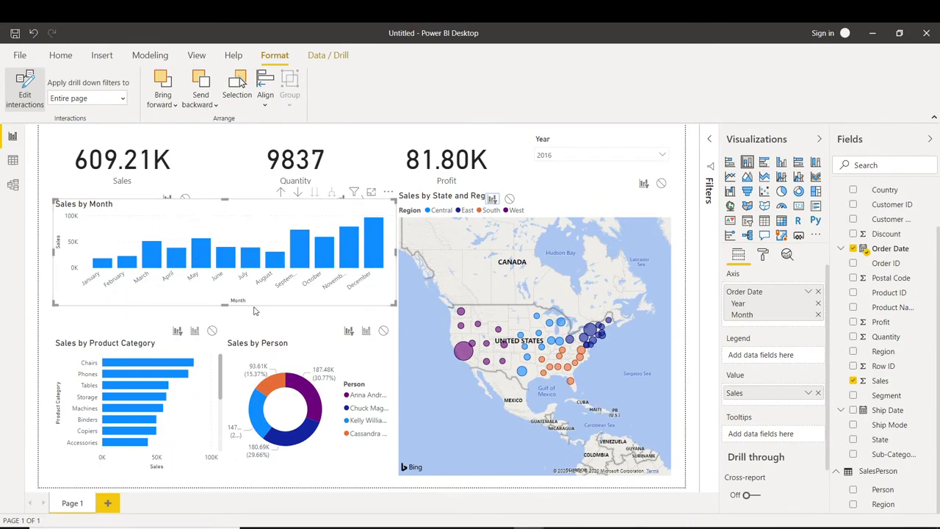
{"action": "left_click", "coordinate": [29, 96]}
{"action": "left_click", "coordinate": [31, 97]}
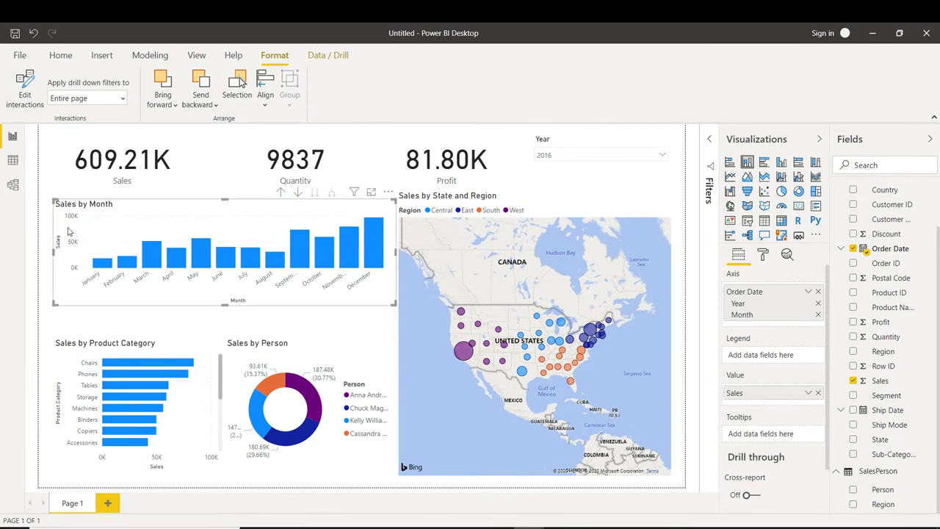
Cross-filter the report by month, trying September, May, July, October and December in turn.
{"action": "left_click", "coordinate": [42, 233]}
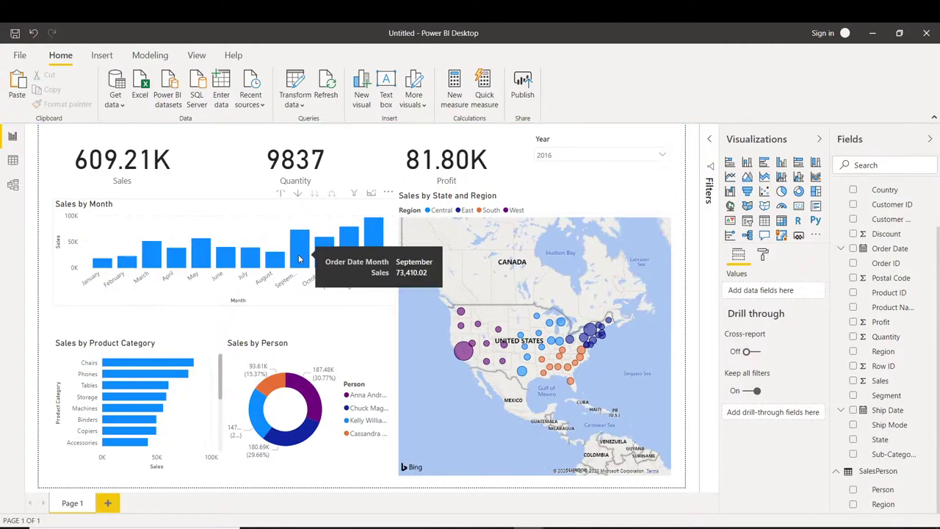
{"action": "left_click", "coordinate": [299, 259]}
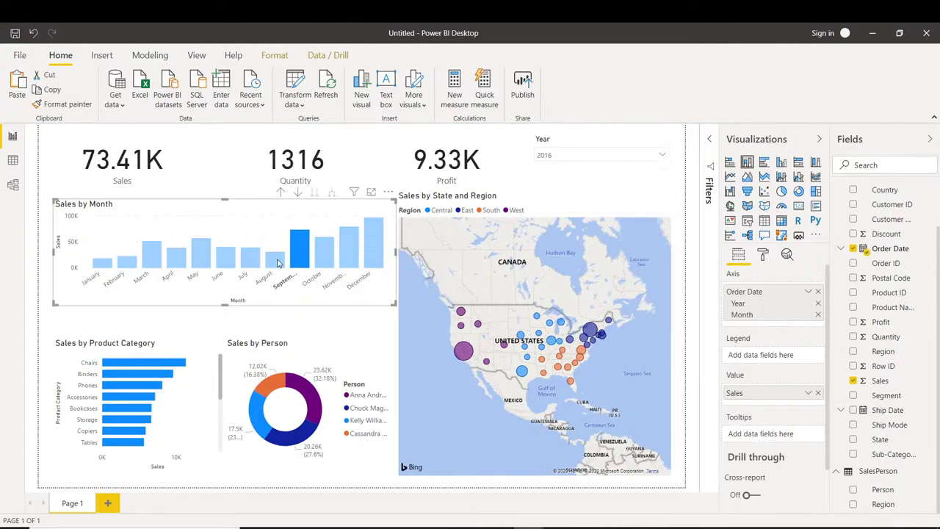
{"action": "left_click", "coordinate": [200, 253]}
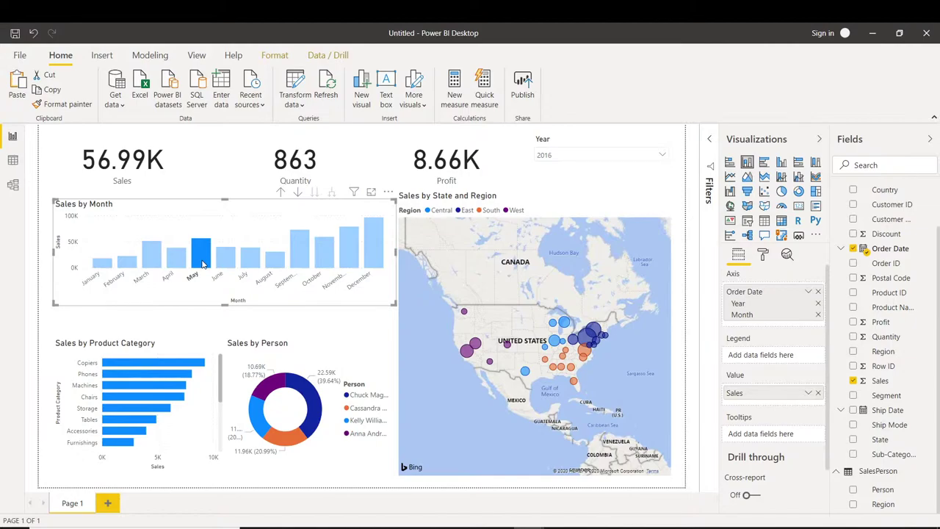
{"action": "left_click", "coordinate": [249, 259]}
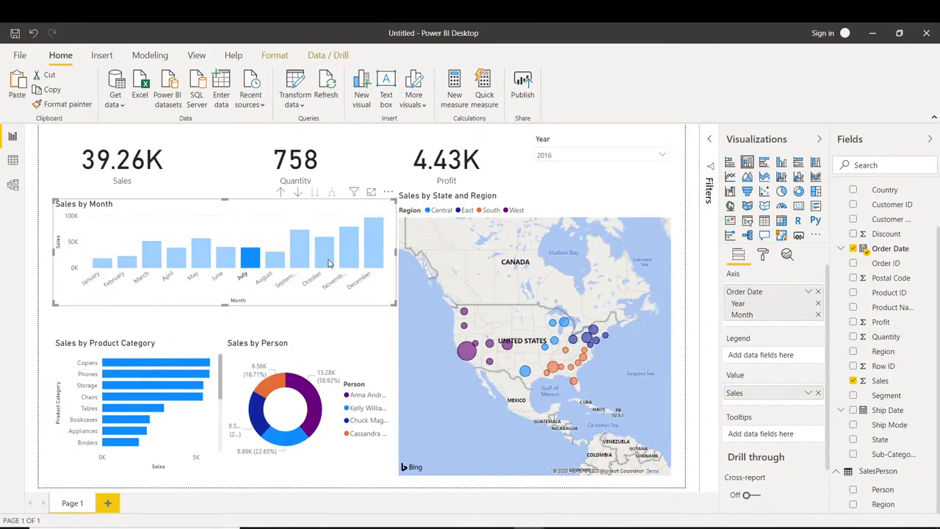
{"action": "left_click", "coordinate": [327, 260]}
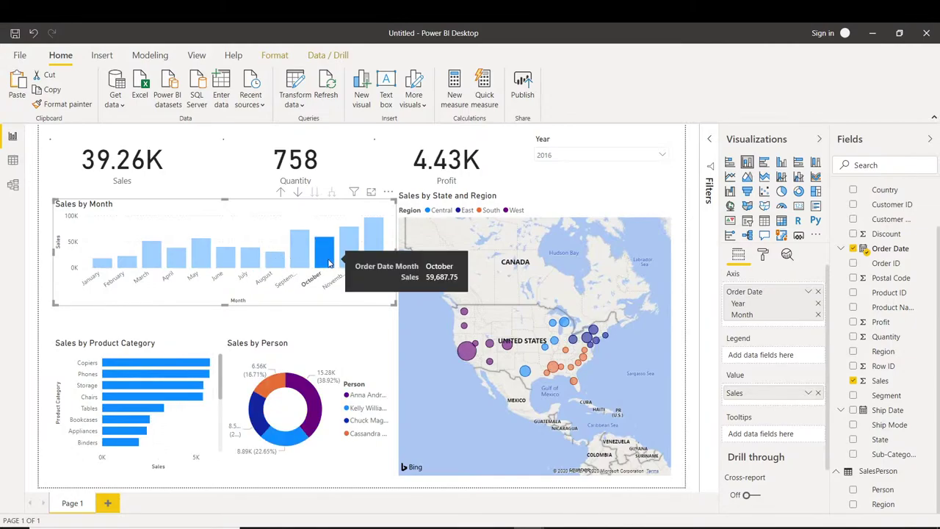
{"action": "left_click", "coordinate": [372, 255]}
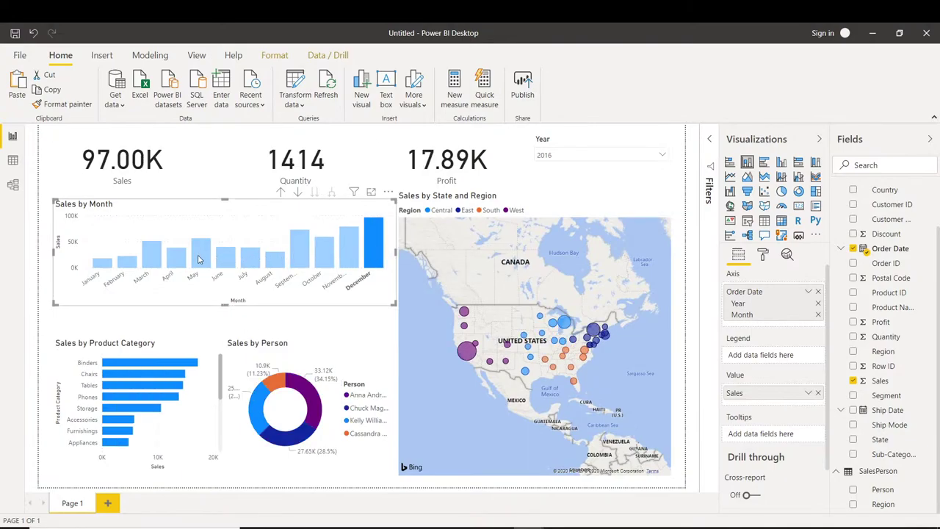
Filter to May, then March, then clear the March filter to restore 609.21K sales.
{"action": "left_click", "coordinate": [198, 258]}
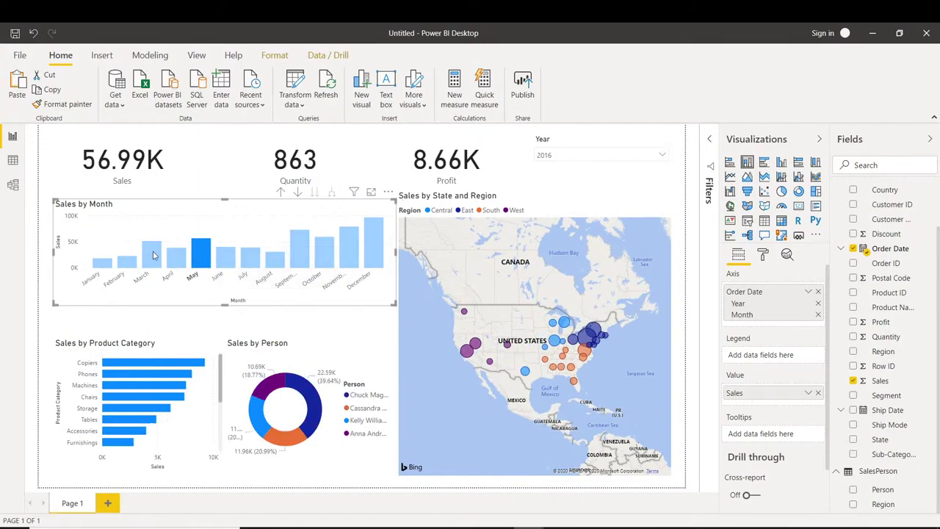
{"action": "left_click", "coordinate": [149, 256]}
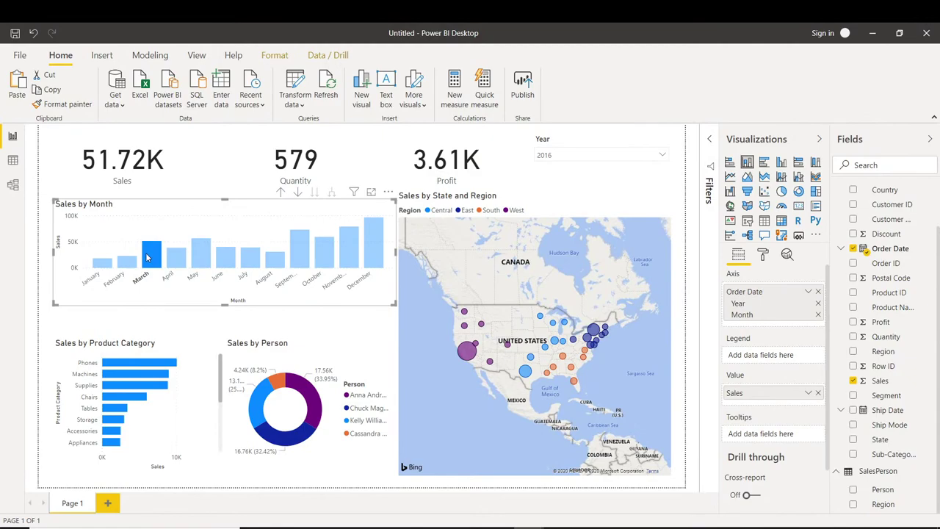
{"action": "left_click", "coordinate": [147, 257]}
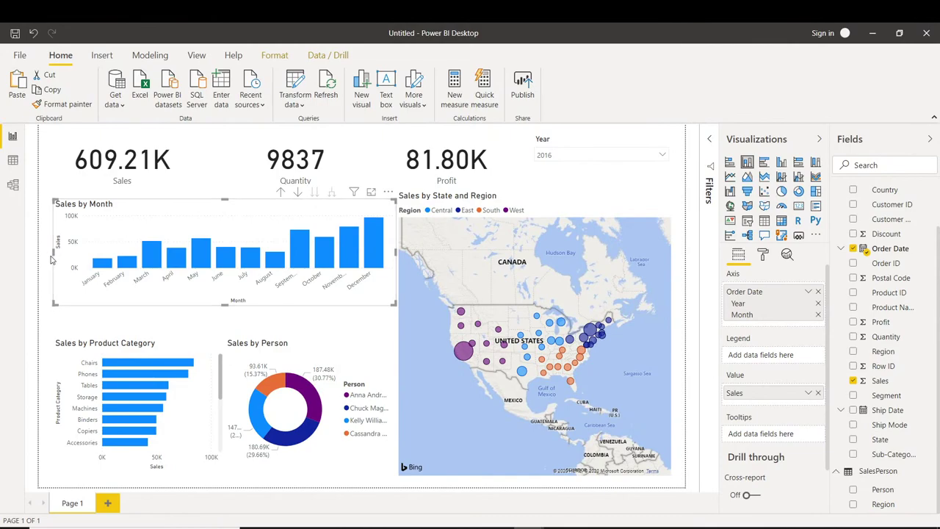
Widen the Sales by Month chart leftward and briefly test a September cross-filter.
{"action": "left_click_drag", "start_coordinate": [51, 257], "coordinate": [46, 255]}
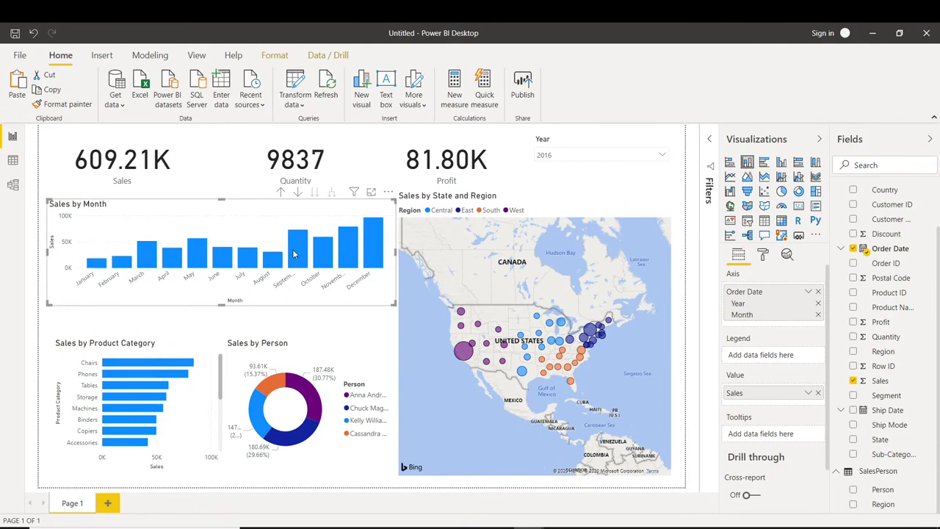
{"action": "left_click", "coordinate": [301, 253]}
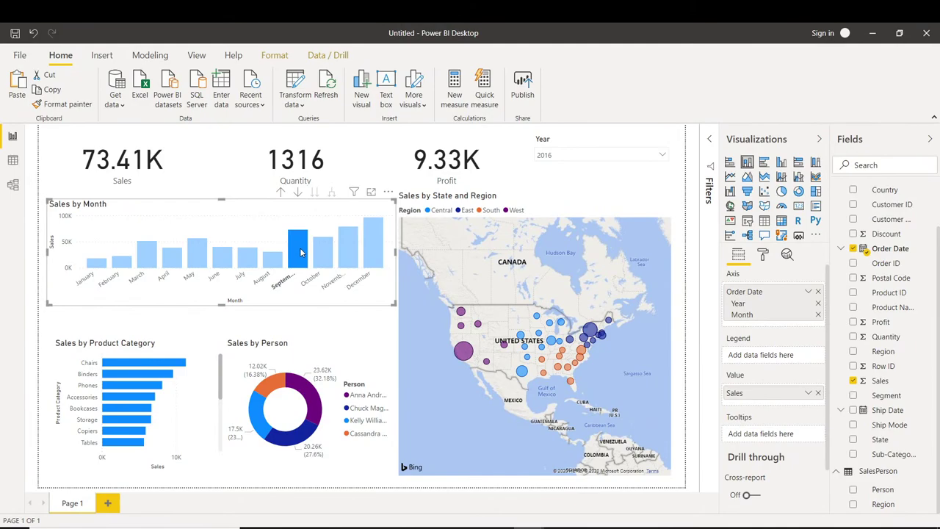
{"action": "left_click", "coordinate": [300, 253]}
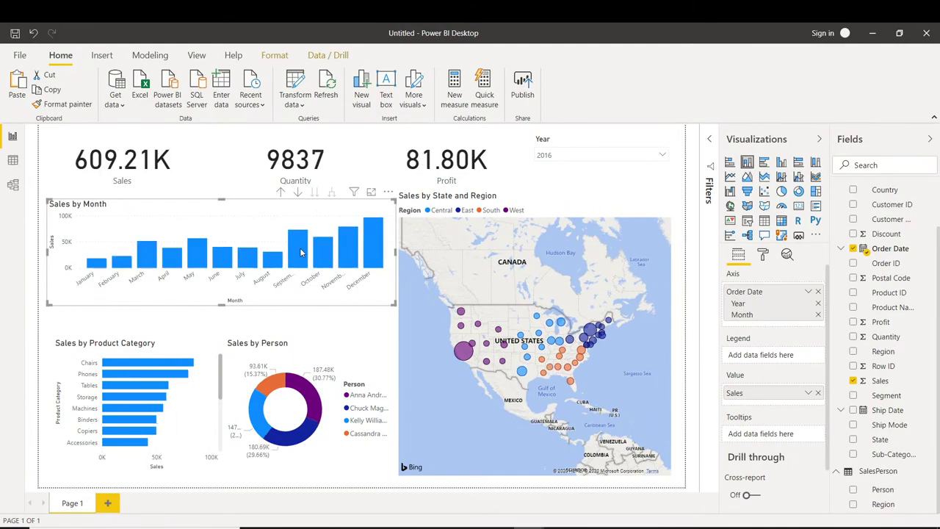
Filter the report to Chairs, Phones and Tables together, giving Sales 223.71K and Profit 12.27K.
{"action": "left_click", "coordinate": [136, 367]}
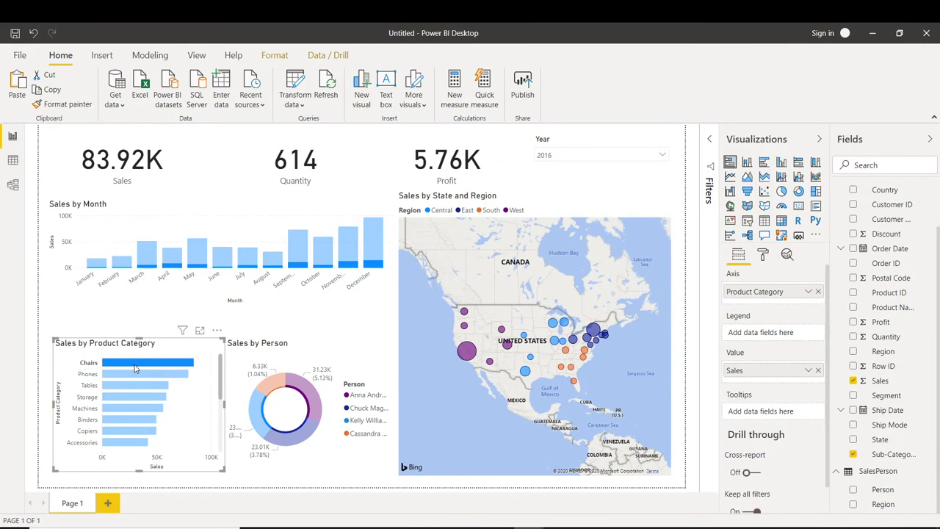
{"action": "left_click", "coordinate": [124, 376], "text": "ctrl"}
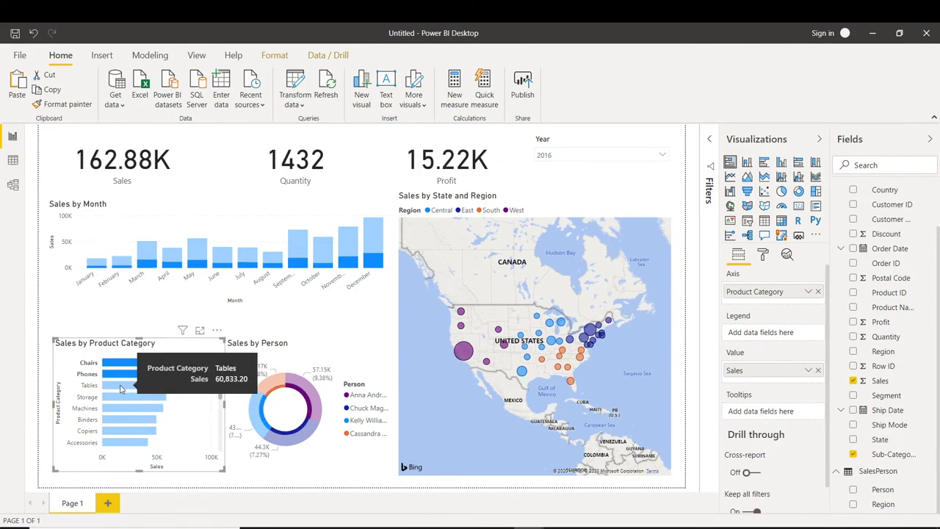
{"action": "left_click", "coordinate": [122, 388], "text": "ctrl"}
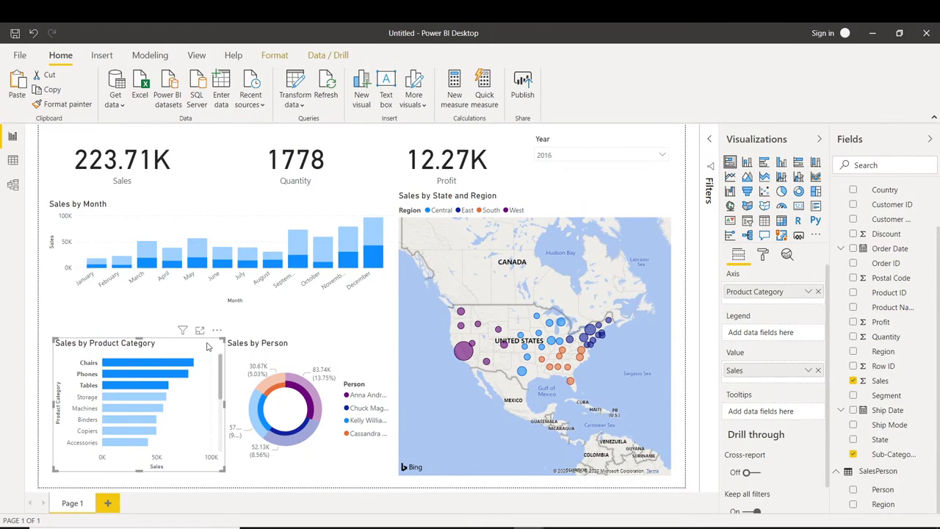
Switch the Year slicer to 2015 only, so cards read 179.20K, 1460 and 13.12K.
{"action": "left_click", "coordinate": [663, 156]}
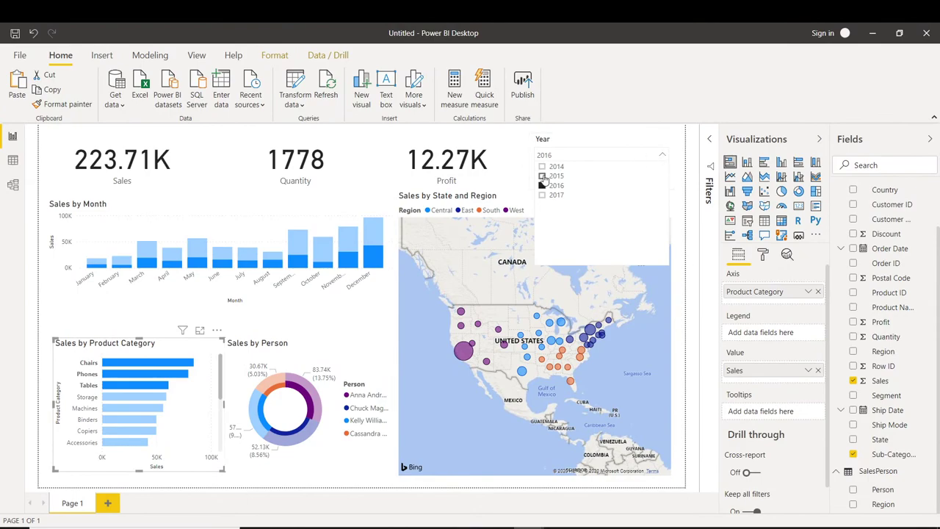
{"action": "left_click", "coordinate": [543, 176]}
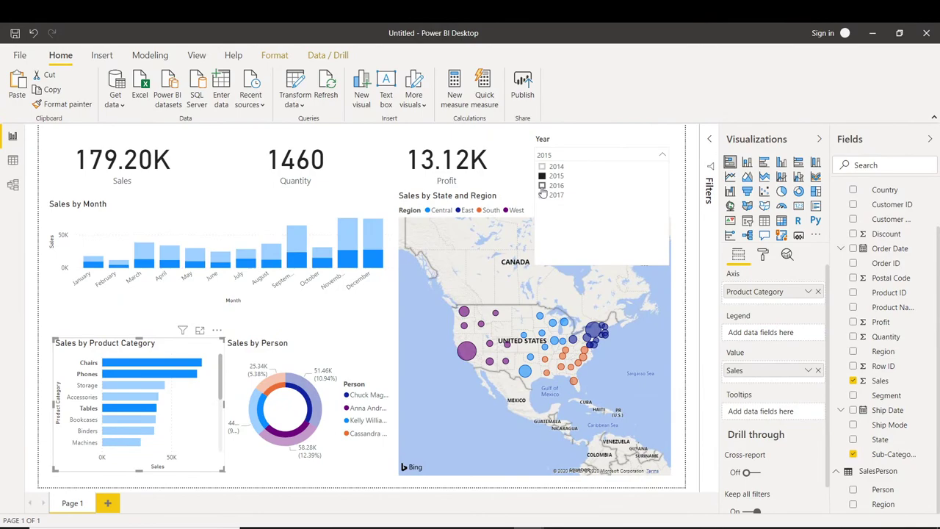
{"action": "left_click", "coordinate": [543, 186], "text": "ctrl"}
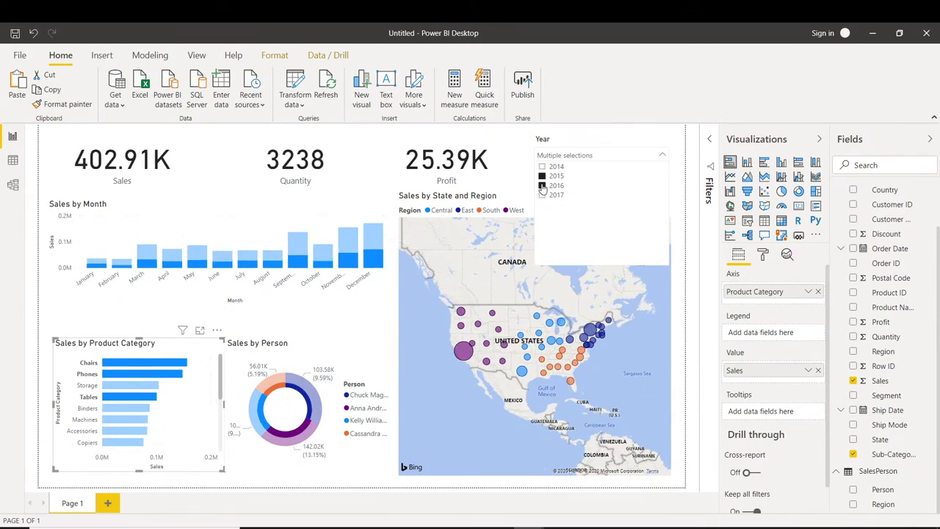
{"action": "left_click", "coordinate": [543, 186], "text": "ctrl"}
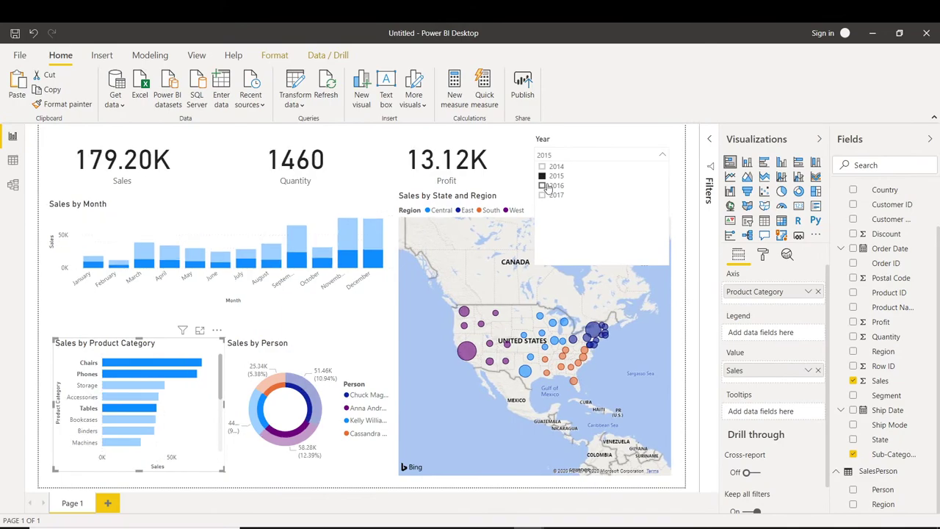
{"action": "left_click", "coordinate": [662, 156]}
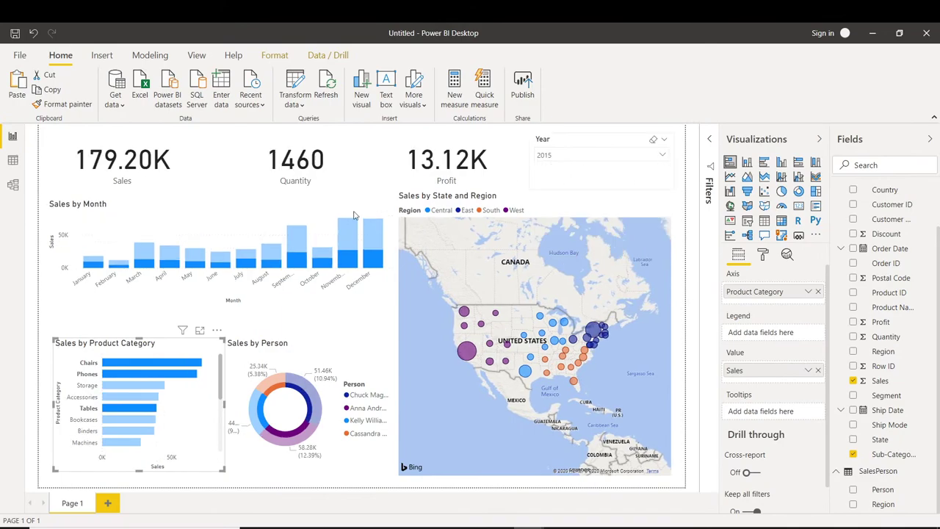
Add a Q&A visual suggesting questions like 'number of cities' to the report page.
{"action": "left_click", "coordinate": [41, 287]}
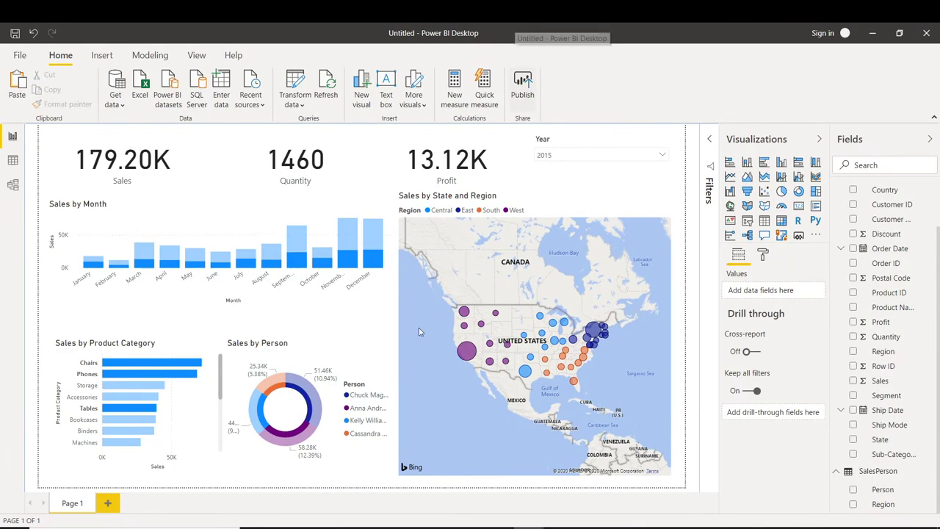
{"action": "double_click", "coordinate": [41, 317]}
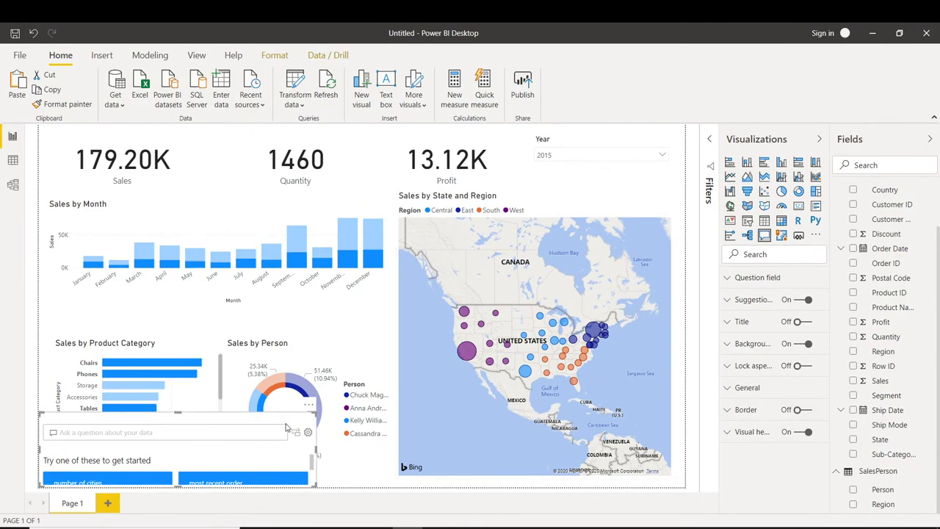
Delete the Q&A visual and filter to the Central-region salesperson, showing Sales 102.87K.
{"action": "left_click", "coordinate": [309, 406]}
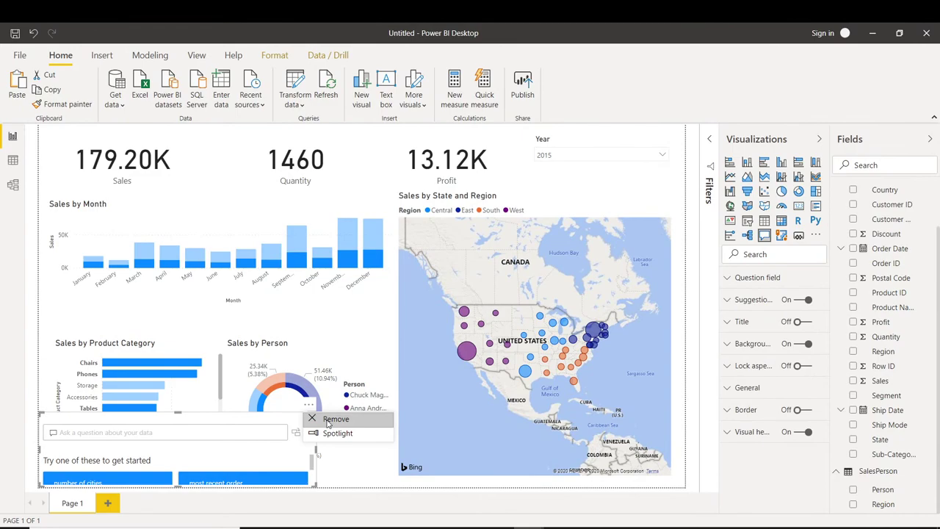
{"action": "left_click", "coordinate": [328, 419]}
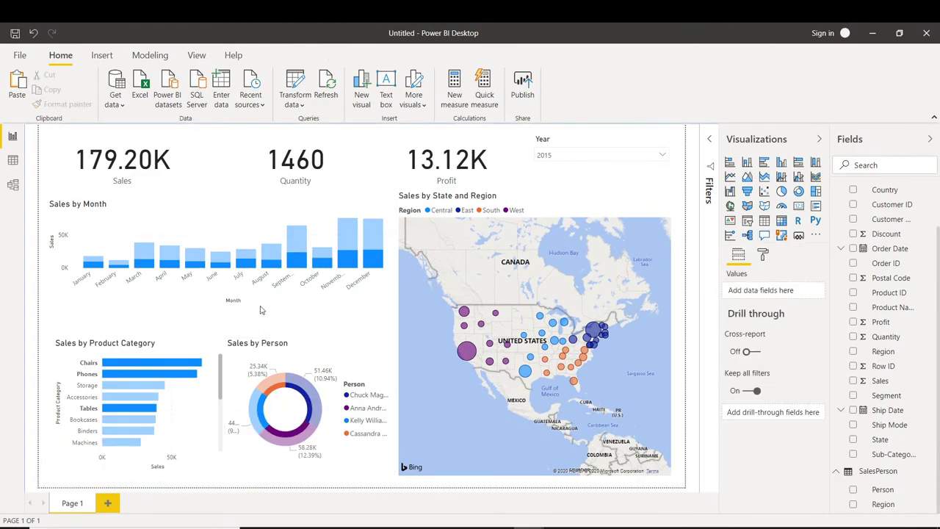
{"action": "left_click", "coordinate": [260, 400]}
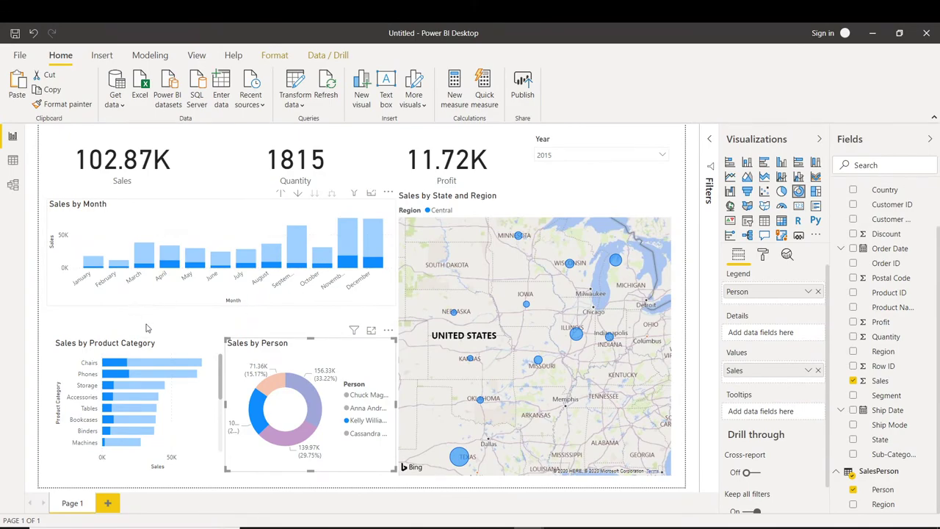
Show slide 5, the closing 'THANK YOU !' slide of PBI Training EP1 in PowerPoint.
{"action": "key", "text": "alt+Tab"}
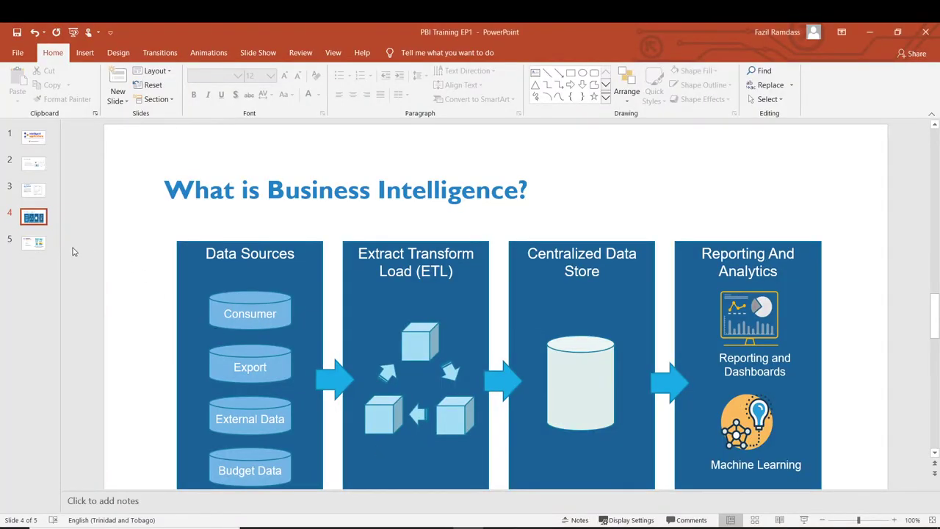
{"action": "left_click", "coordinate": [37, 244]}
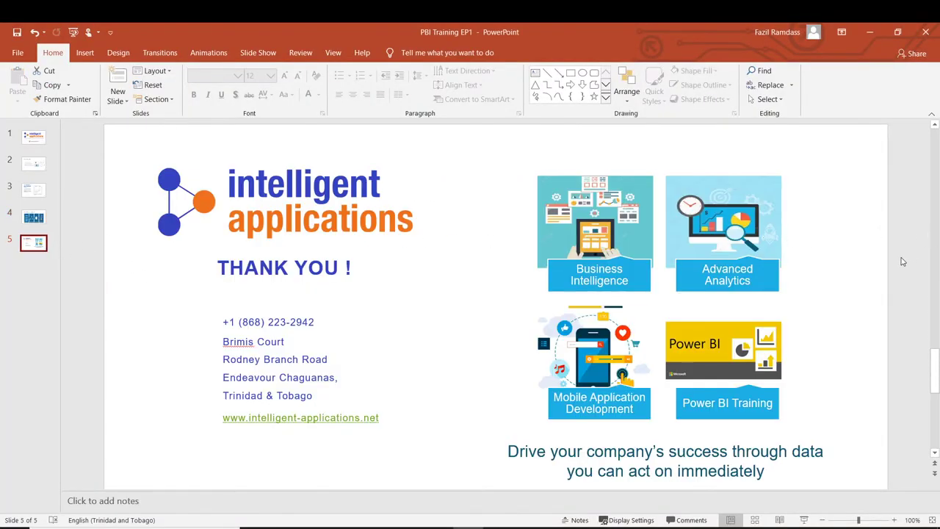